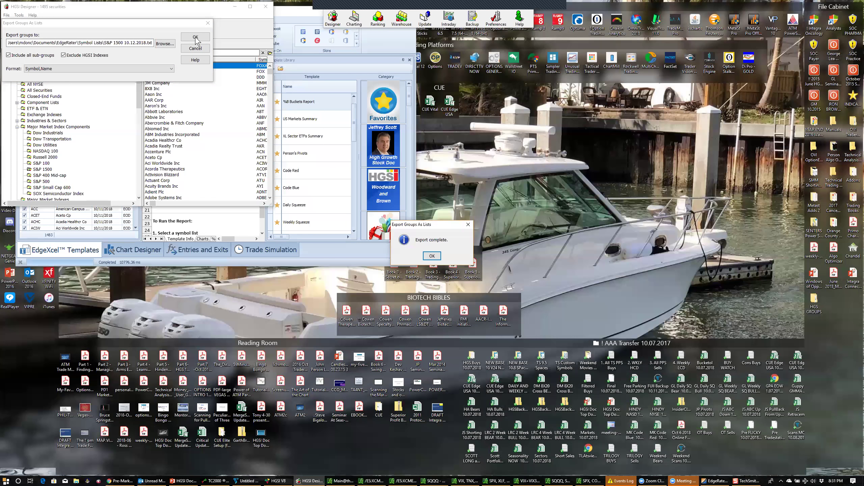
# Close the export confirmation and HGSI Designer, switch to EdgeRater, and choose the SP1500 July 2018.txt symbol list
pyautogui.click(433, 256)
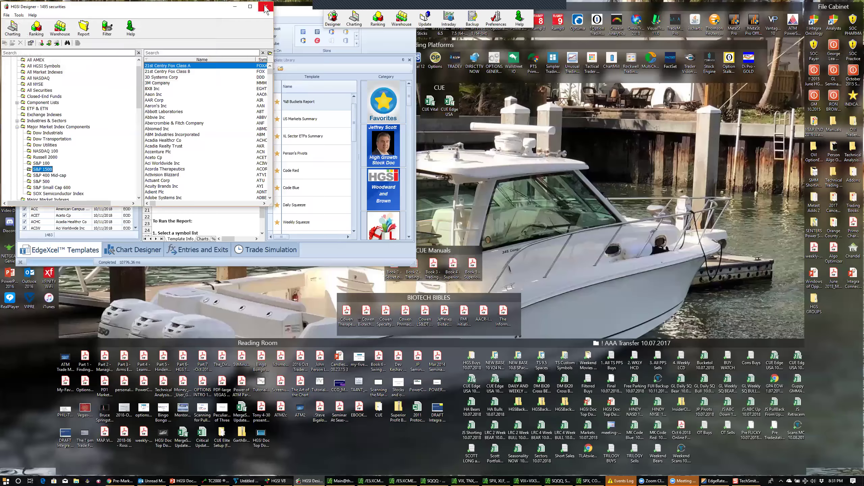
pyautogui.click(265, 7)
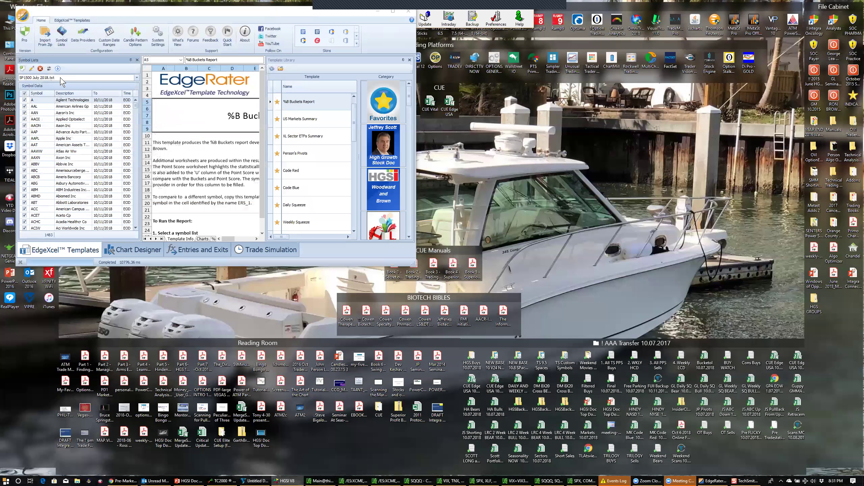
pyautogui.click(60, 77)
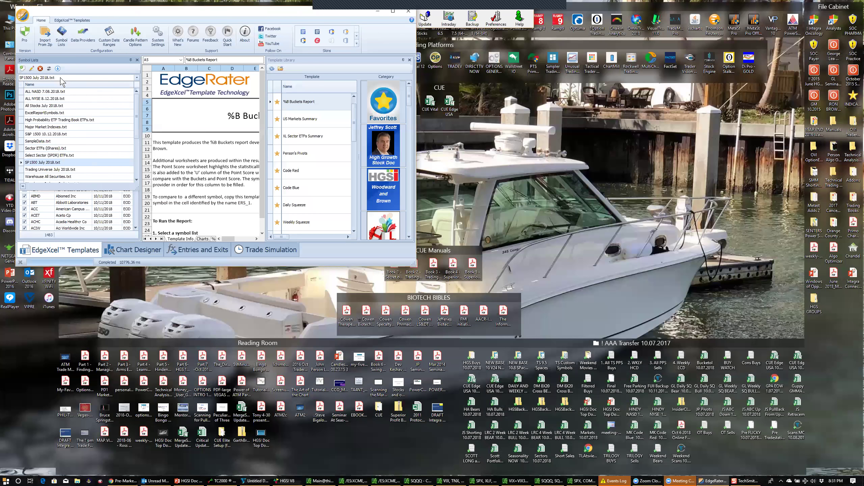
pyautogui.click(48, 163)
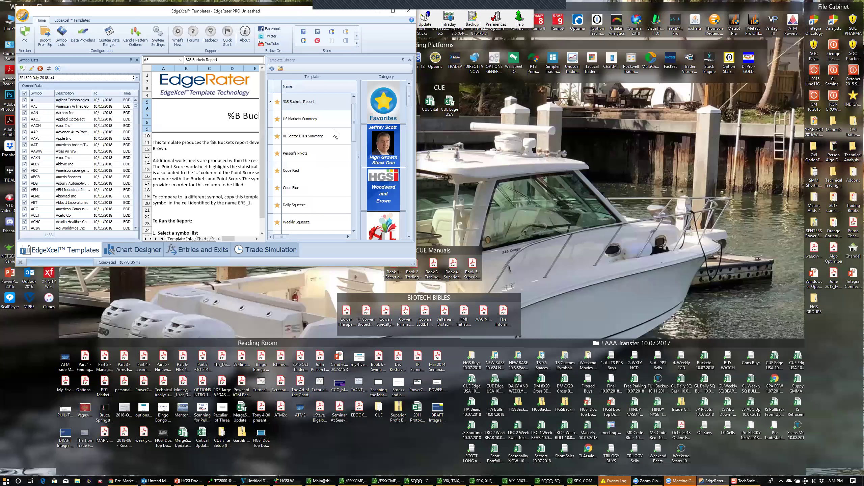
# Run the %B Buckets Report template on the selected symbol list
pyautogui.scroll(1, 296, 112)
pyautogui.click(296, 119)
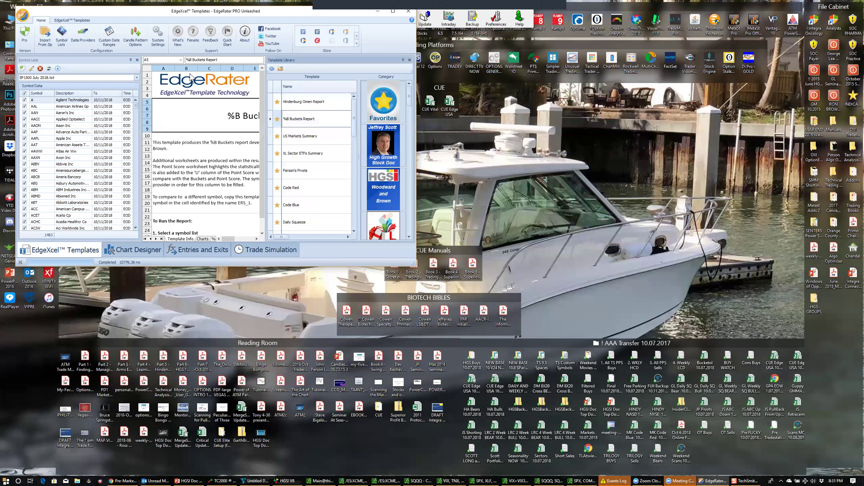
pyautogui.click(77, 21)
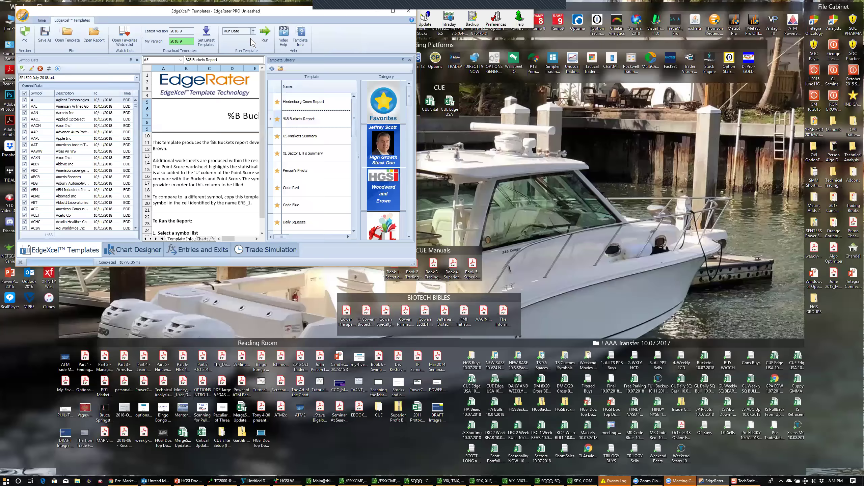
pyautogui.click(265, 35)
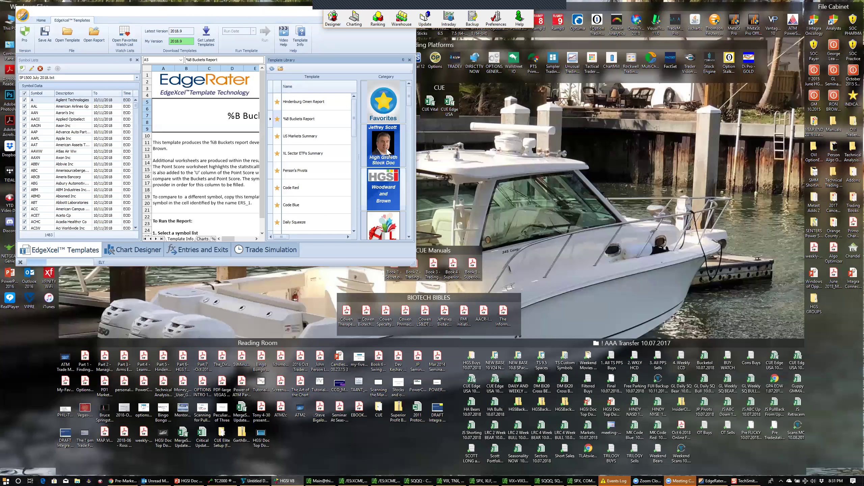
# Switch to HGSI Designer and open the 01 MAJOR MARKETS Plus group from Market Analysis User Groups in the Warehouse
pyautogui.click(335, 23)
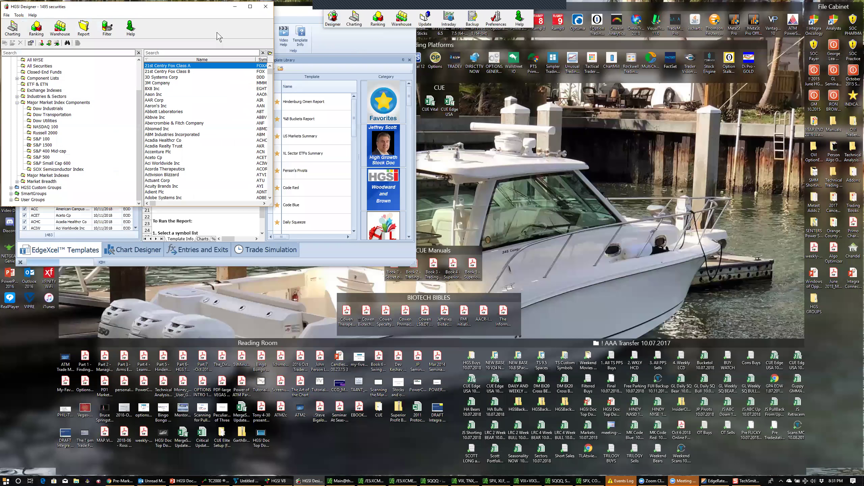
pyautogui.moveTo(255, 58); pyautogui.dragTo(232, 58)
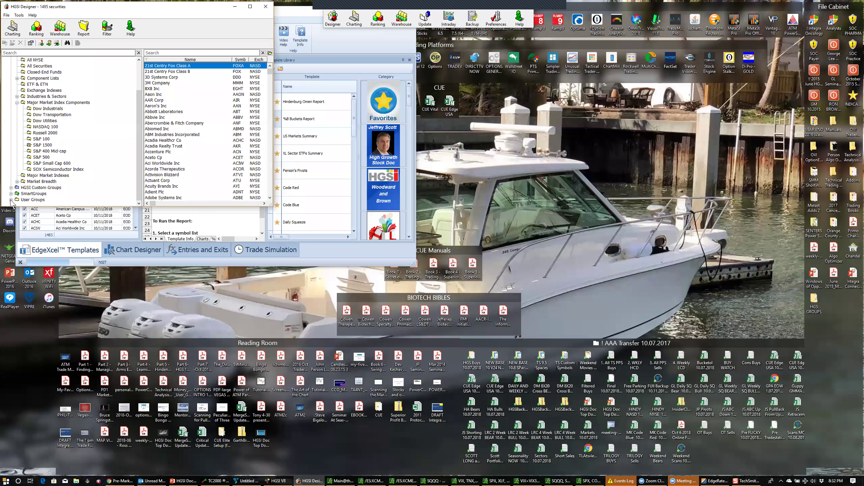
pyautogui.click(11, 200)
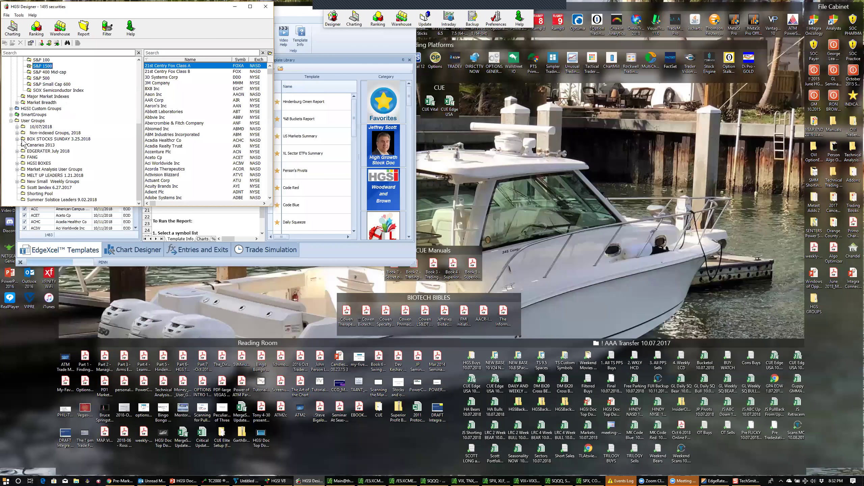
pyautogui.click(17, 169)
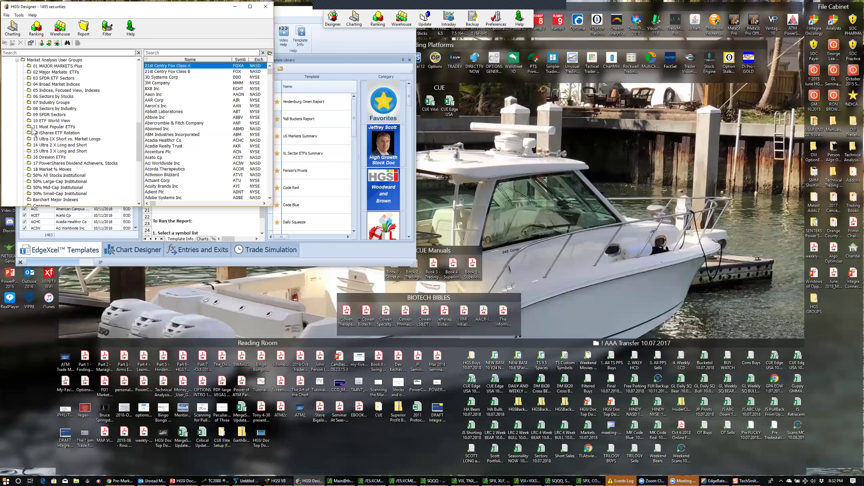
pyautogui.click(50, 66)
pyautogui.click(63, 28)
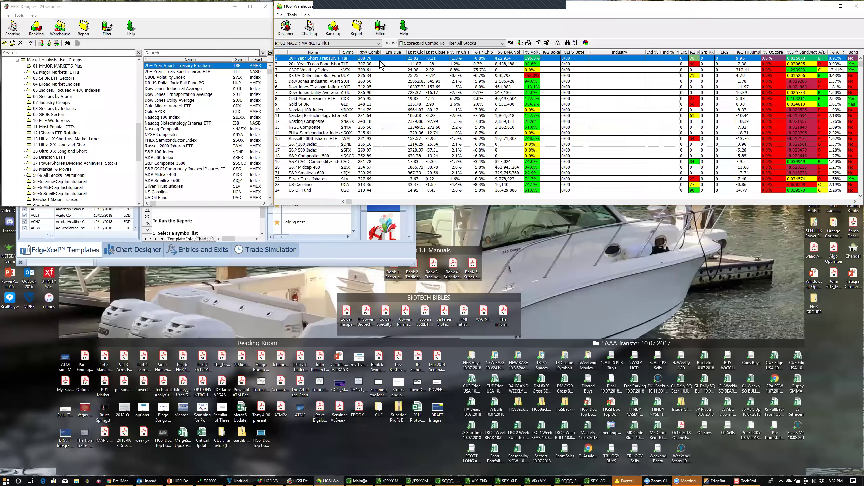
# Sort the Warehouse table by raw combo ranking and switch its view to T 1: Top Down Analysis, Force and Bongo Scorecard
pyautogui.click(369, 52)
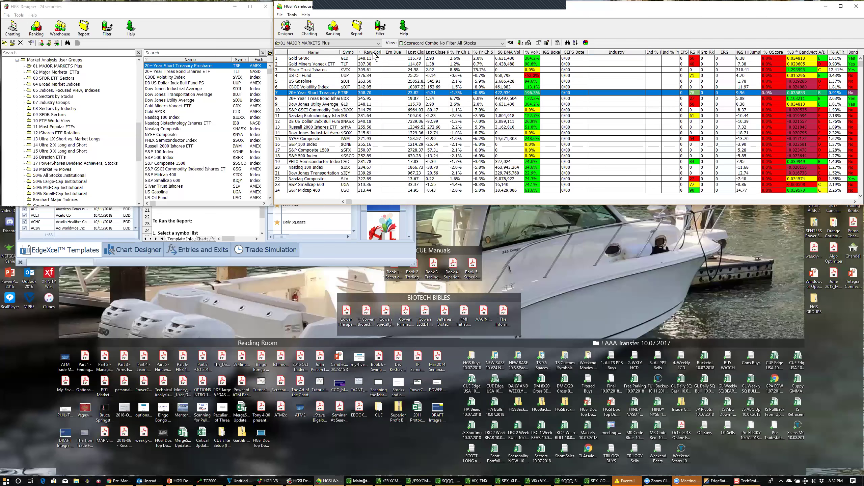
pyautogui.click(420, 45)
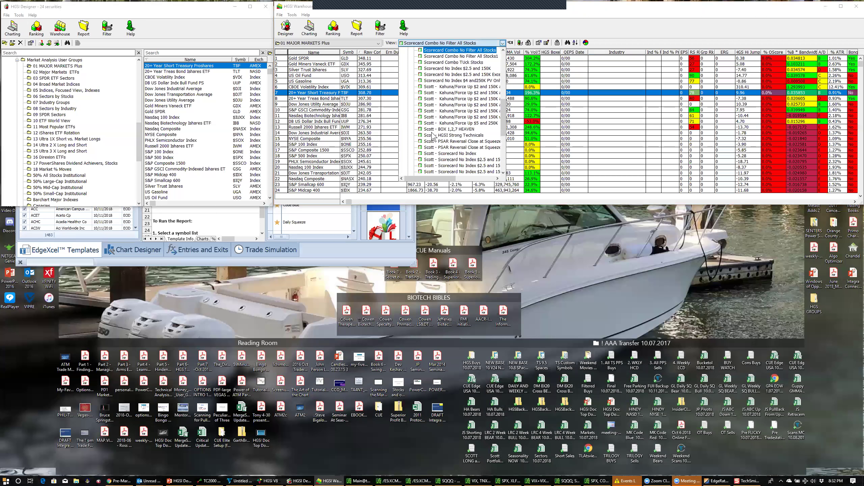
pyautogui.scroll(1, 450, 94)
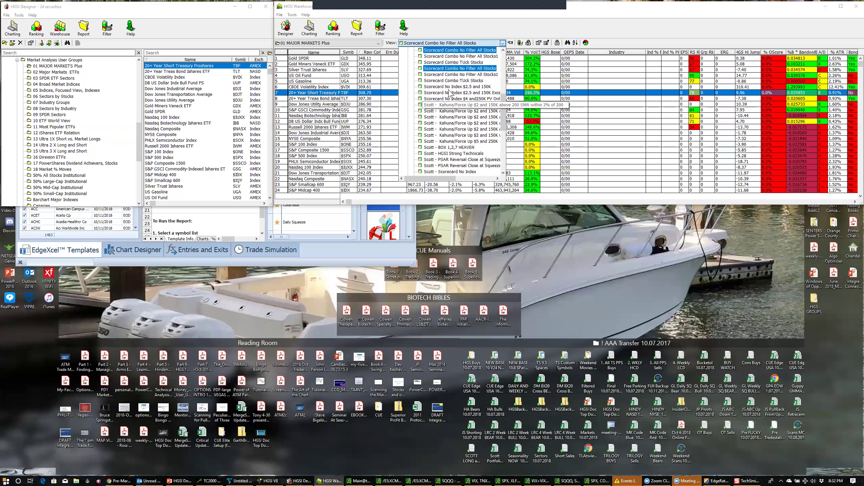
pyautogui.scroll(5, 450, 93)
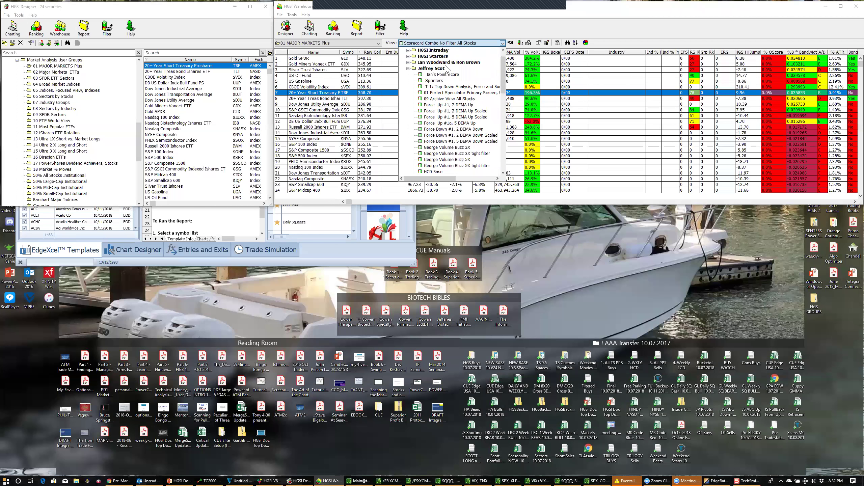
pyautogui.click(449, 87)
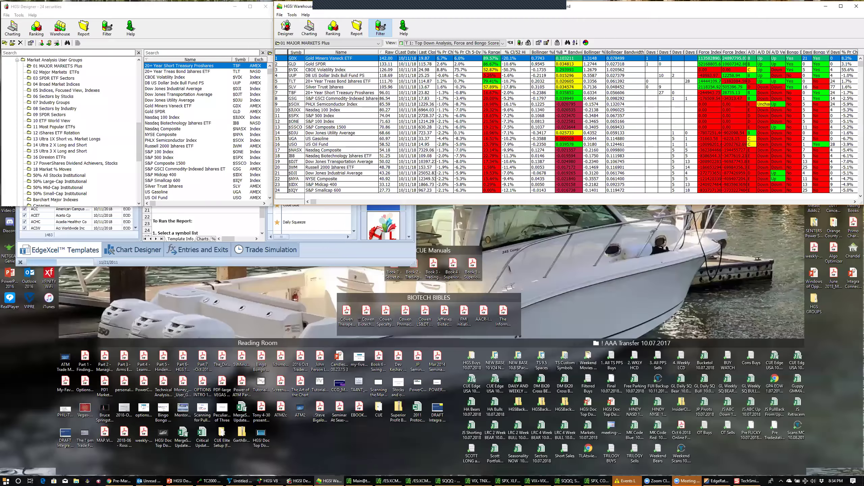
# Open the S&P 500 Index chart from the Warehouse and reposition the charting window over the other windows
pyautogui.click(316, 116)
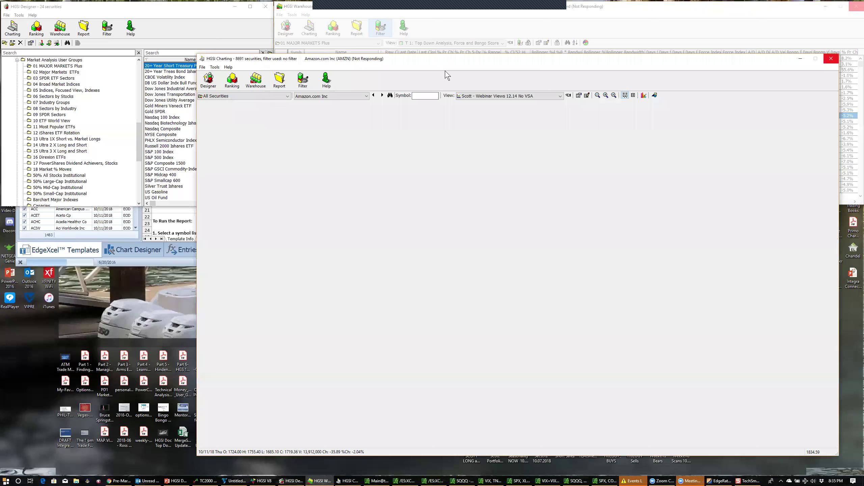
pyautogui.moveTo(450, 62); pyautogui.dragTo(431, 69)
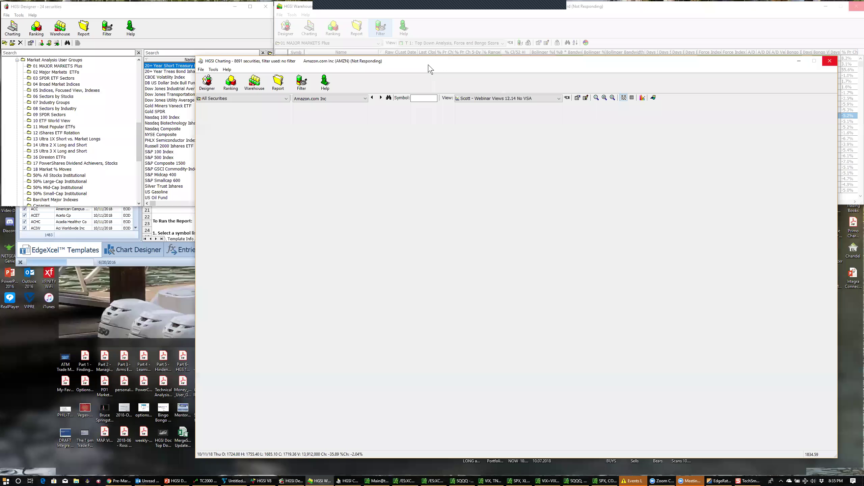
pyautogui.moveTo(431, 69); pyautogui.dragTo(319, 83)
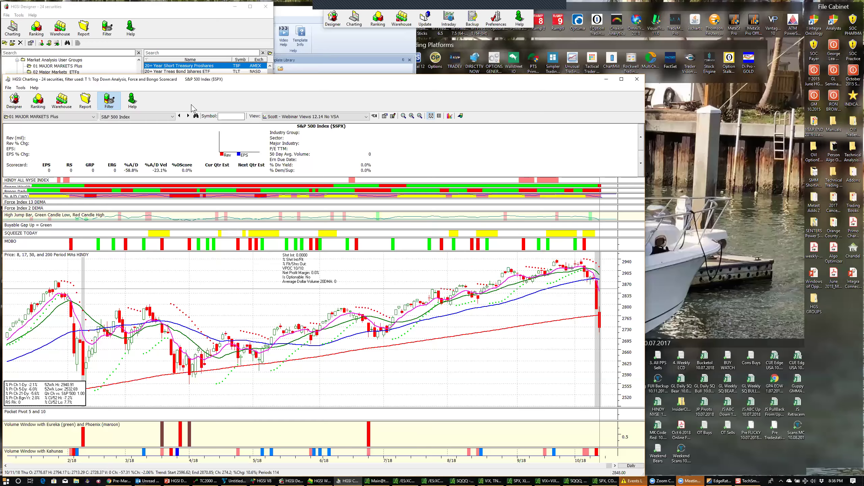
# Switch the S&P 500 chart to the "8, 17, 50 and 200 SMA's1 BONGO and HINDY" view
pyautogui.click(332, 117)
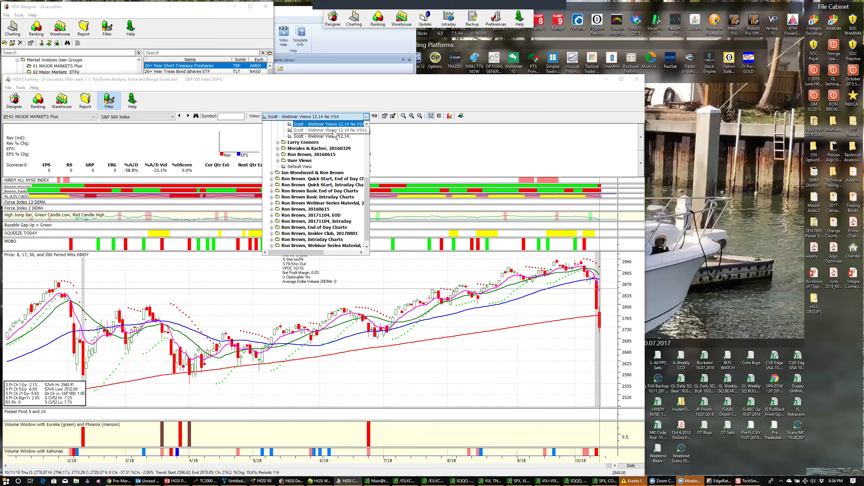
pyautogui.scroll(2, 336, 134)
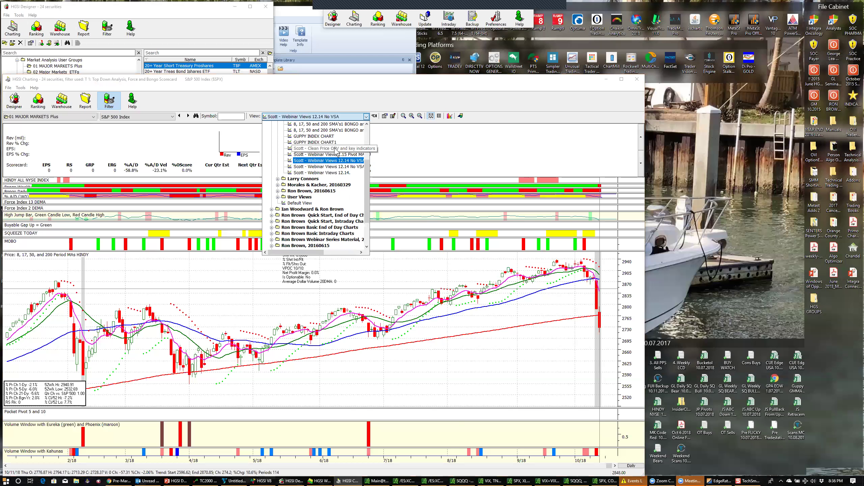
pyautogui.click(342, 124)
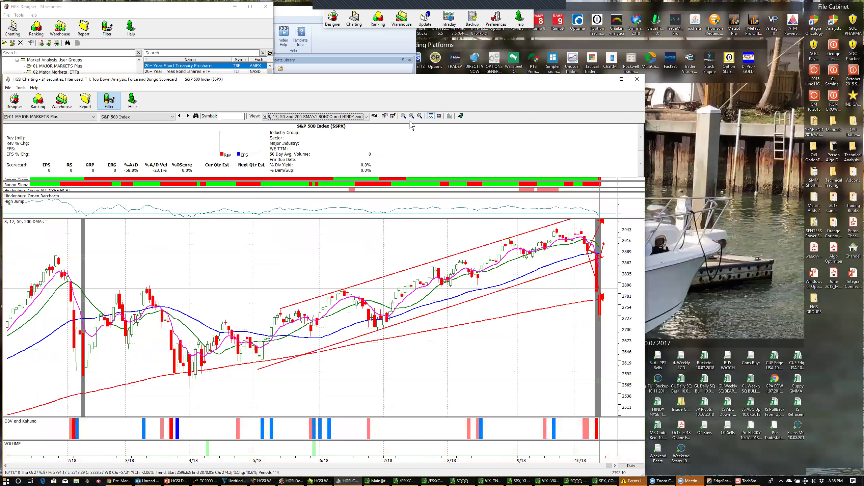
# Replace the Bingo Market indicator with Bingo Stock in the chart view's 8, 17, 50, 200 DMAs window, keeping its default options
pyautogui.click(392, 116)
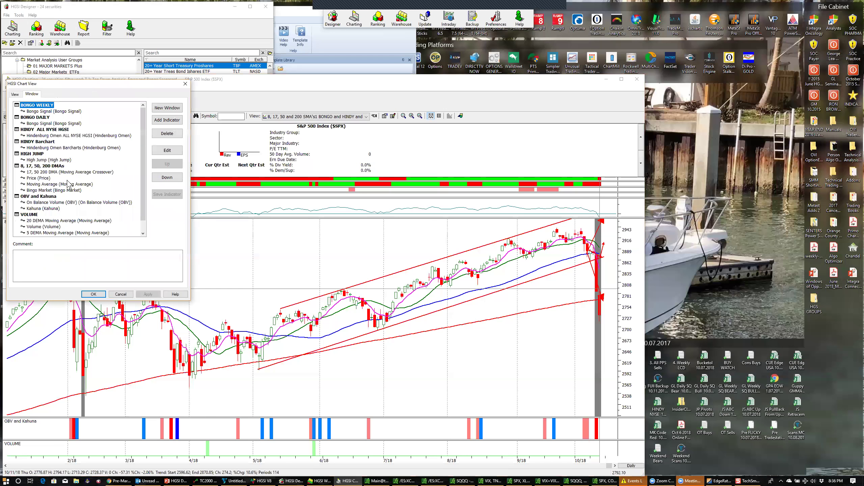
pyautogui.click(69, 190)
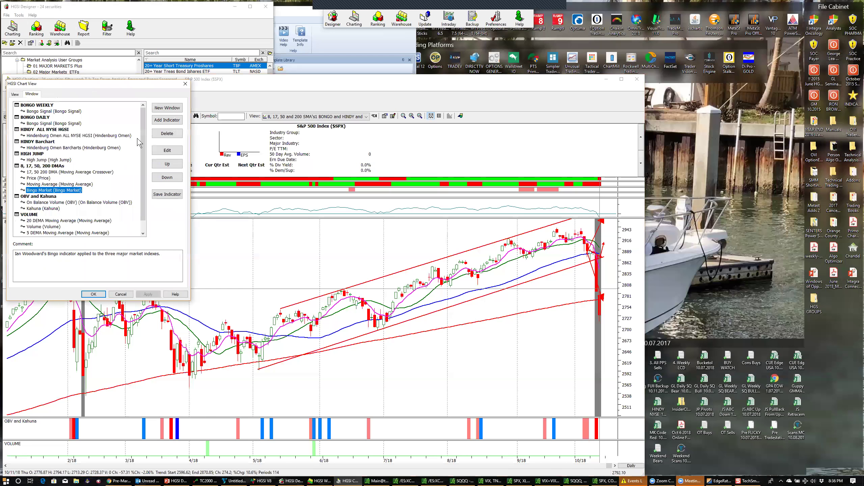
pyautogui.click(167, 133)
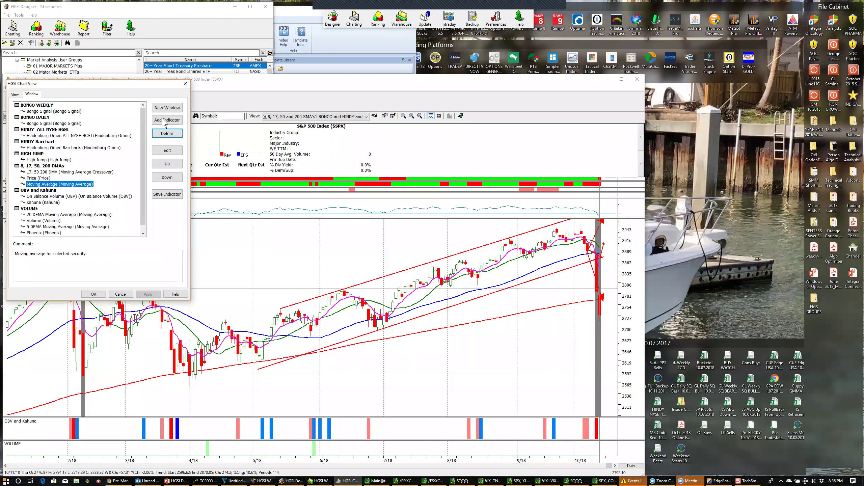
pyautogui.click(152, 120)
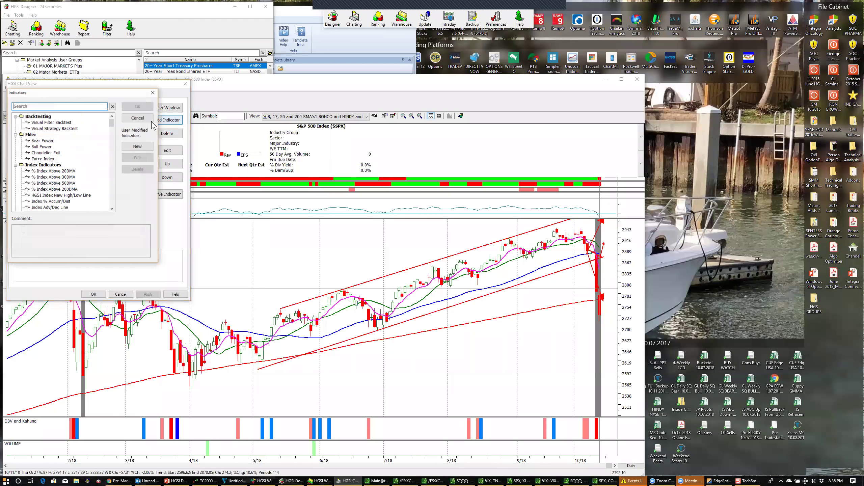
pyautogui.scroll(-4, 65, 191)
pyautogui.click(51, 129)
pyautogui.click(127, 107)
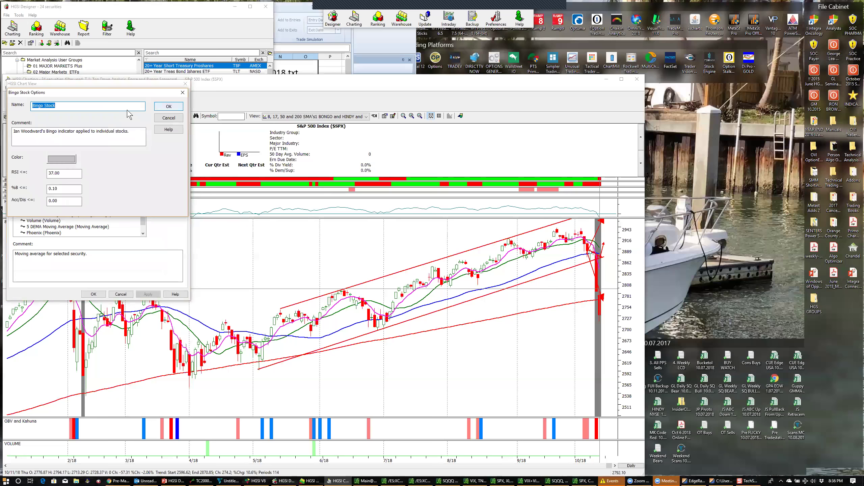
pyautogui.press('Return')
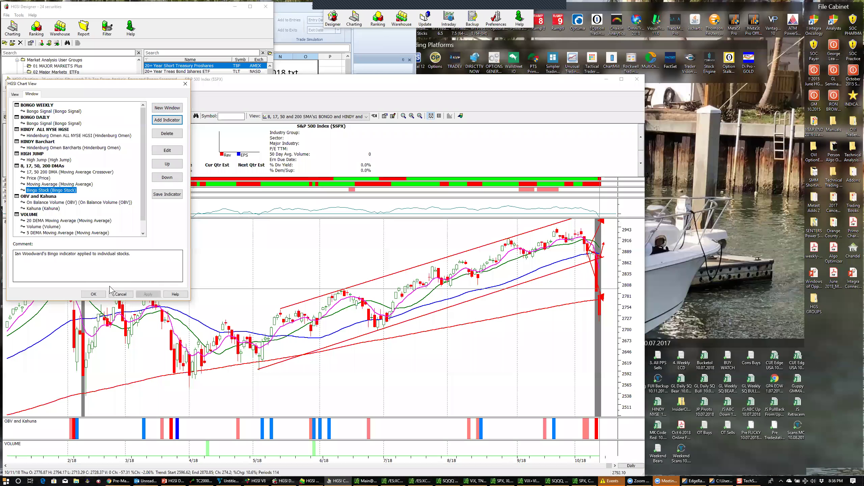
pyautogui.click(100, 295)
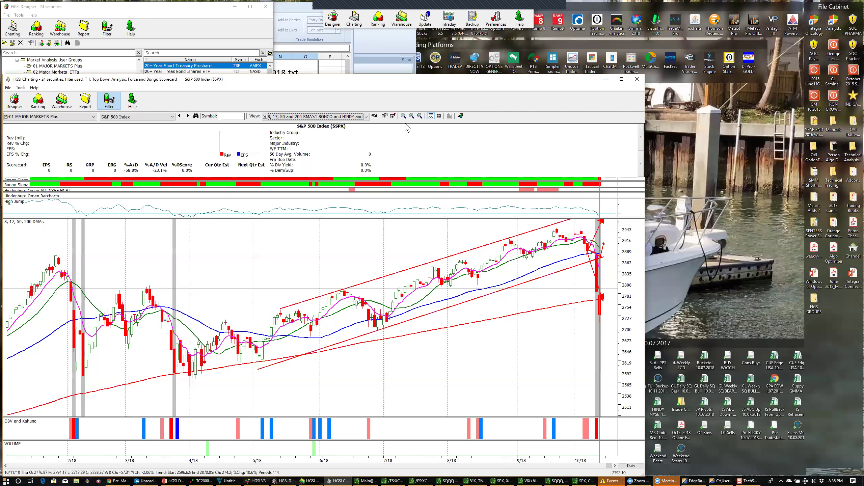
# Lighten the Bingo Stock indicator's color to light gray with RGB values 216, 216, 216 in the 8, 17, 50, 200 DMAs window
pyautogui.click(393, 118)
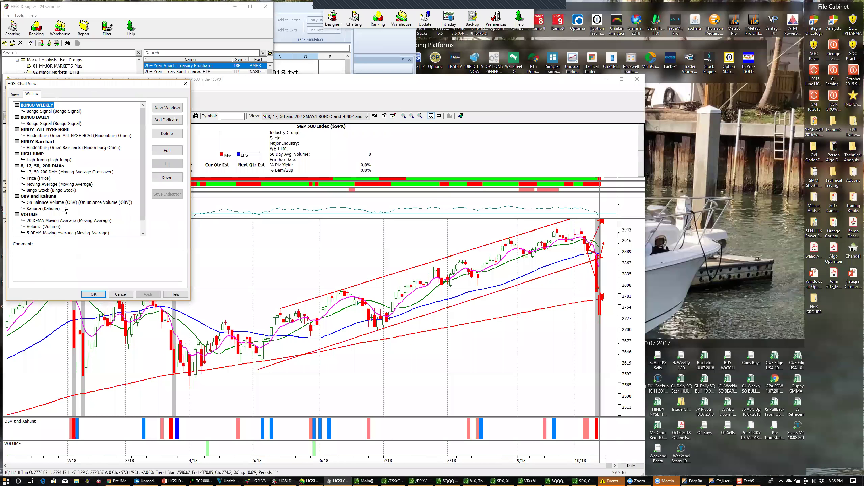
pyautogui.doubleClick(55, 190)
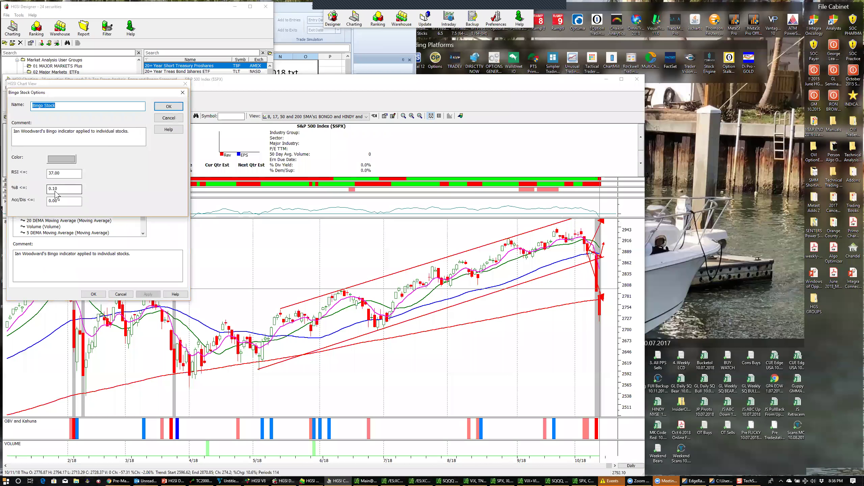
pyautogui.click(61, 159)
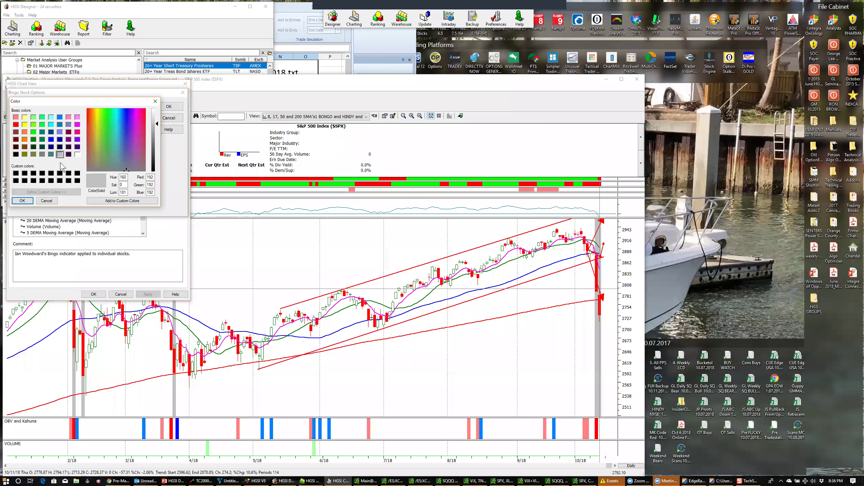
pyautogui.click(158, 124)
pyautogui.moveTo(159, 123); pyautogui.dragTo(159, 119)
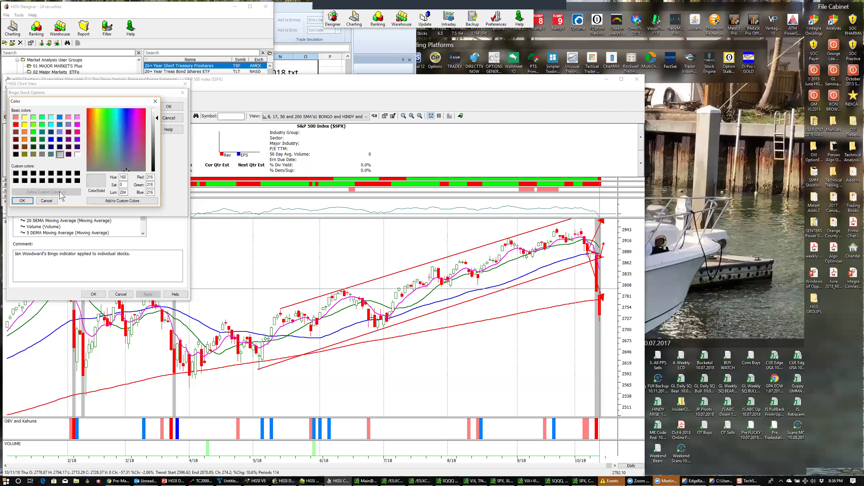
pyautogui.click(22, 200)
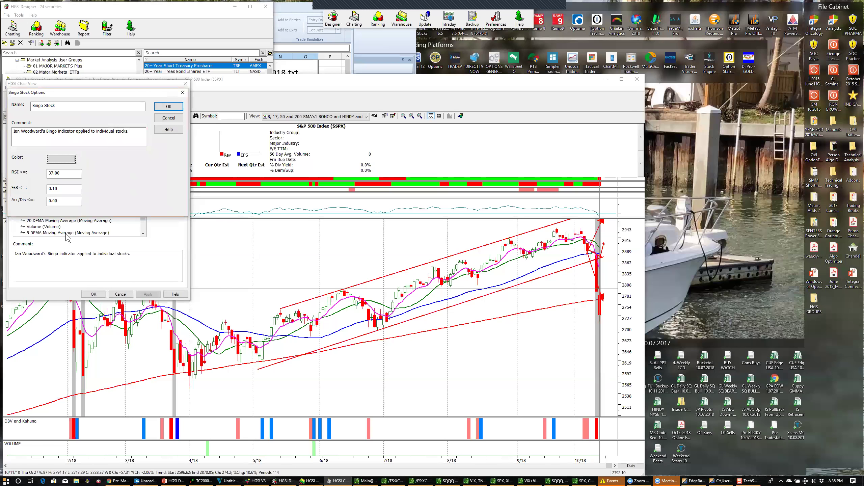
pyautogui.click(169, 107)
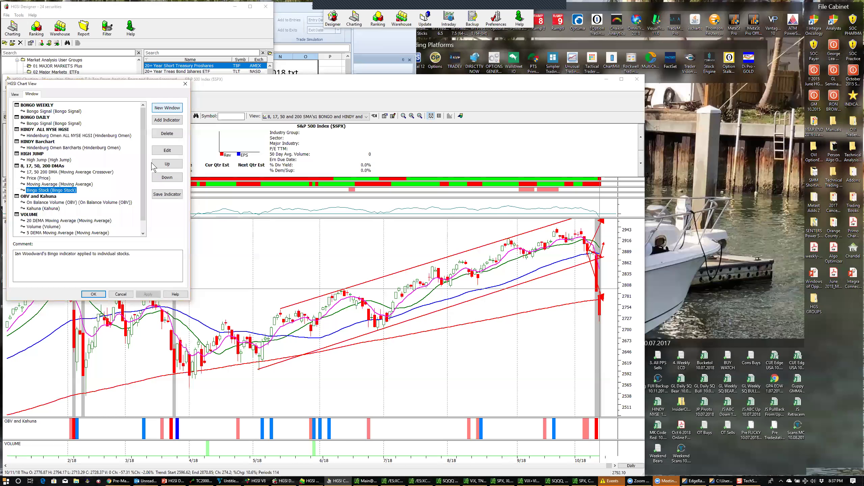
pyautogui.click(93, 294)
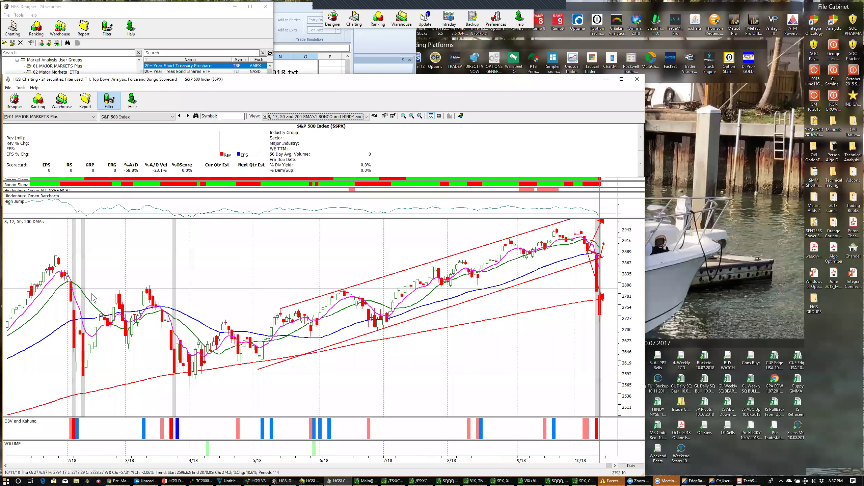
# Open a second charting window for the S&P 500 Index and set its period to Weekly
pyautogui.click(8, 88)
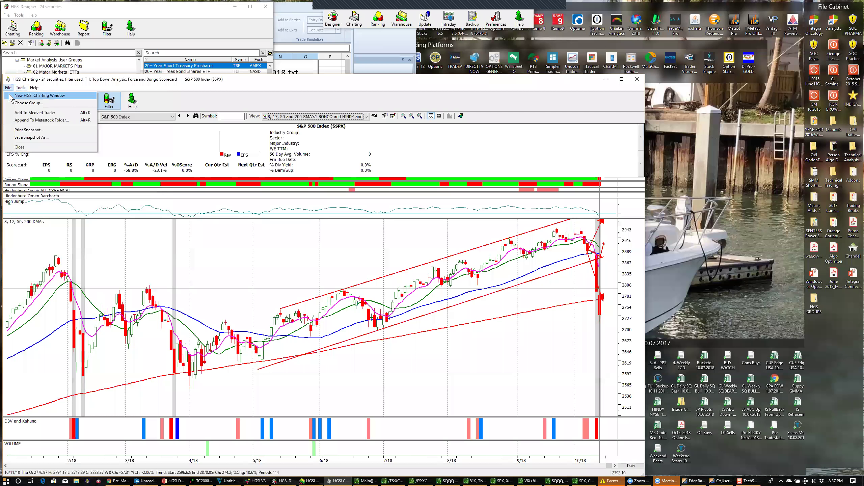
pyautogui.press('Return')
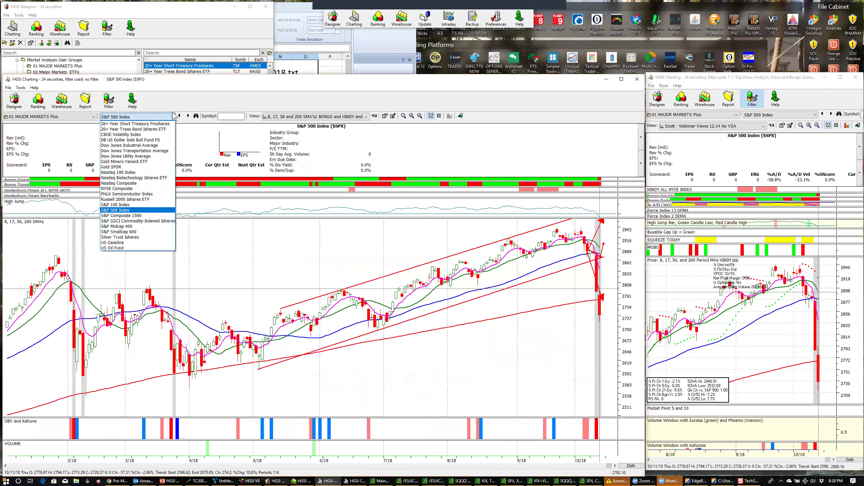
pyautogui.click(570, 179)
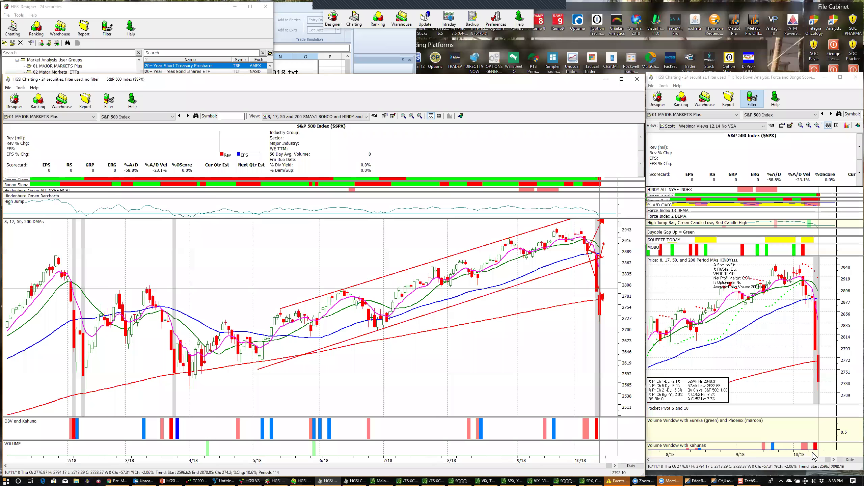
pyautogui.click(850, 460)
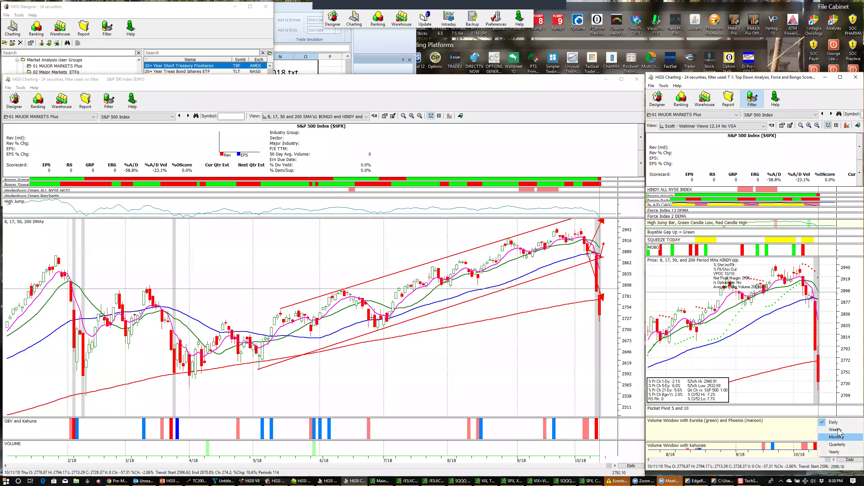
pyautogui.click(838, 429)
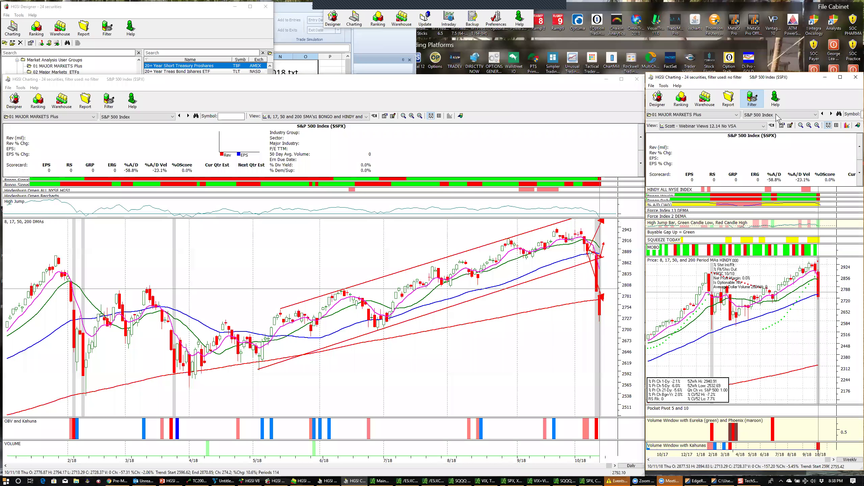
# Switch the weekly chart to the "RatioWkly-Price Security vs SPX-Wkly Bongo/Kahuna" view
pyautogui.click(726, 126)
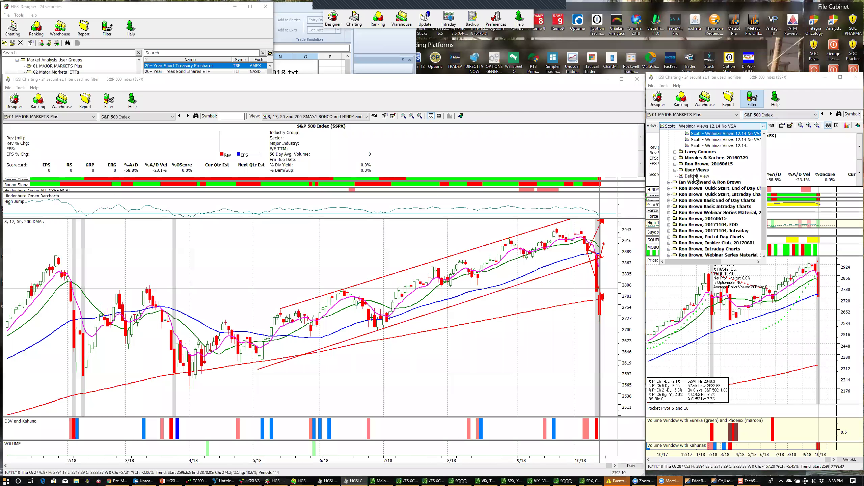
pyautogui.scroll(2, 693, 179)
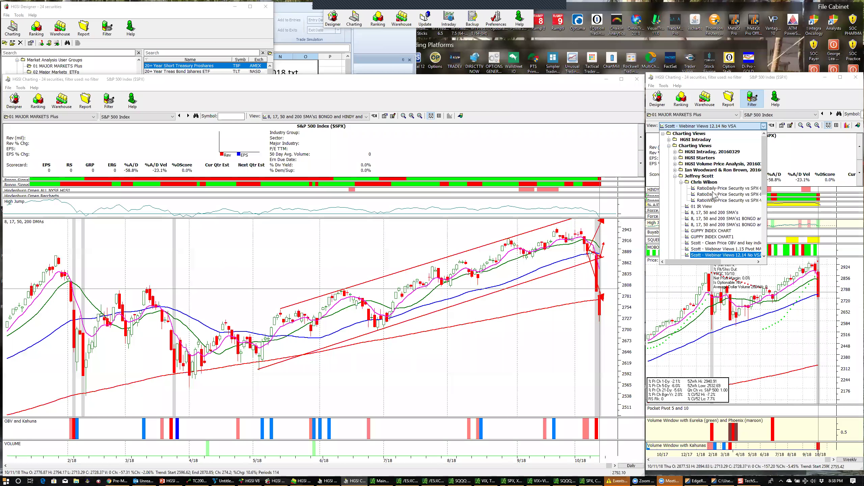
pyautogui.click(722, 243)
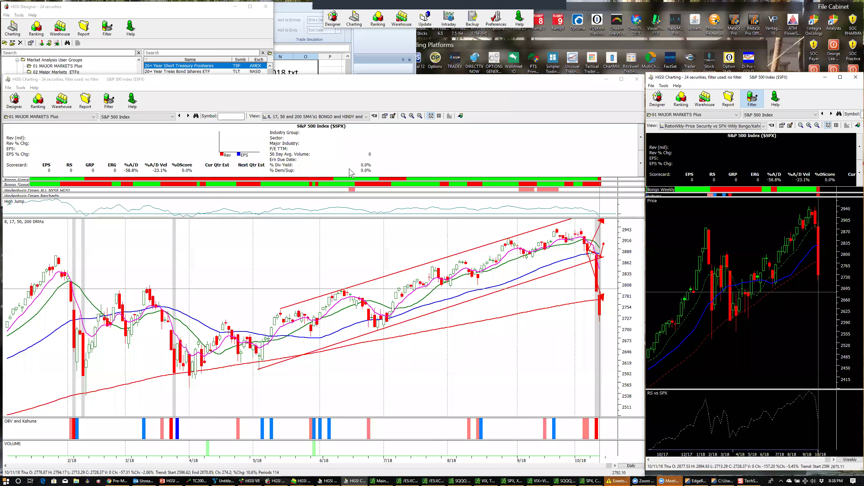
# Draw red arrows from the latest candles on the daily S&P 500 chart to sketch possible rebound and decline paths
pyautogui.click(461, 117)
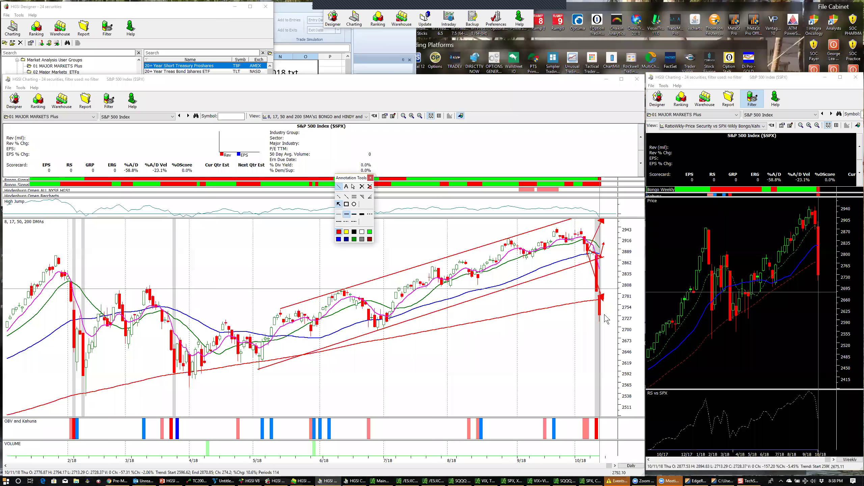
pyautogui.moveTo(601, 316)
pyautogui.mouseDown()
pyautogui.moveTo(629, 227)
pyautogui.moveTo(626, 241)
pyautogui.mouseUp()
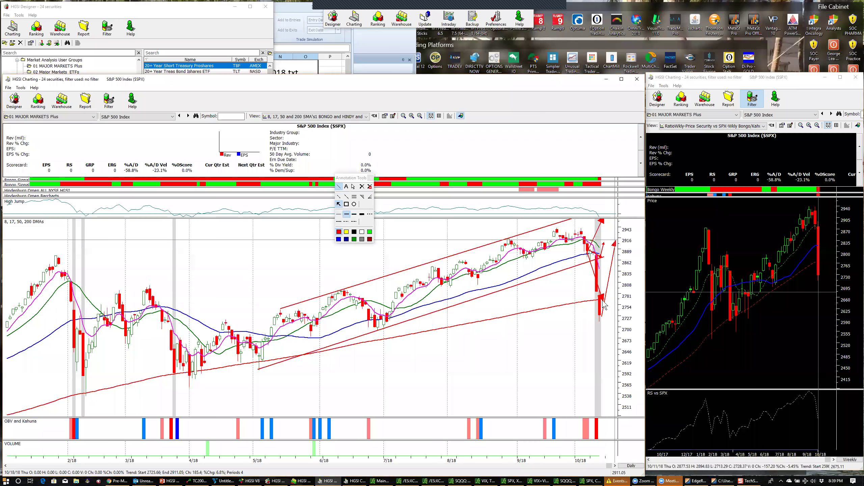
pyautogui.moveTo(602, 297)
pyautogui.mouseDown()
pyautogui.moveTo(611, 306)
pyautogui.moveTo(615, 352)
pyautogui.mouseUp()
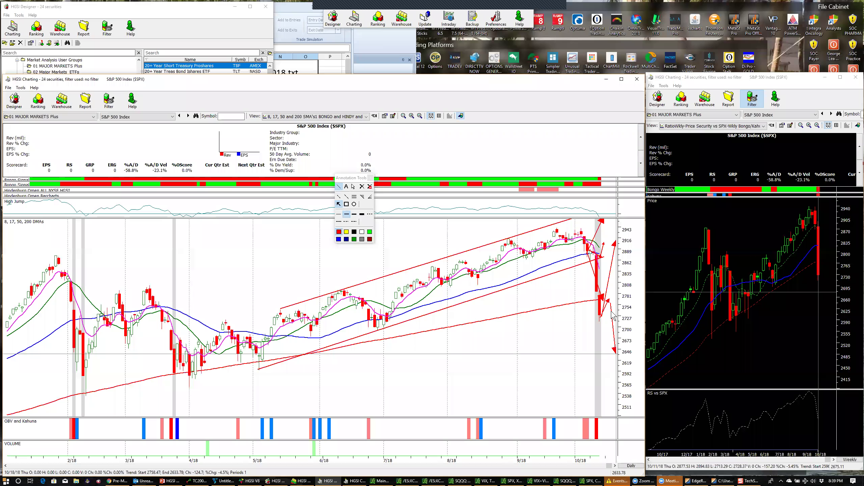
pyautogui.moveTo(599, 298)
pyautogui.mouseDown()
pyautogui.moveTo(603, 258)
pyautogui.moveTo(615, 283)
pyautogui.mouseUp()
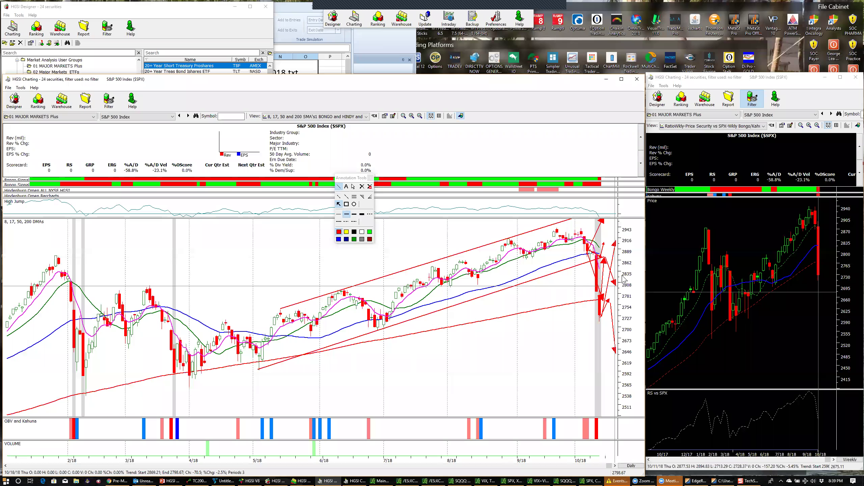
# Delete the newly drawn projection arrows from the daily S&P 500 chart and close the annotation tools
pyautogui.click(362, 187)
pyautogui.click(361, 187)
pyautogui.click(361, 187)
pyautogui.click(362, 187)
pyautogui.click(361, 188)
pyautogui.click(361, 188)
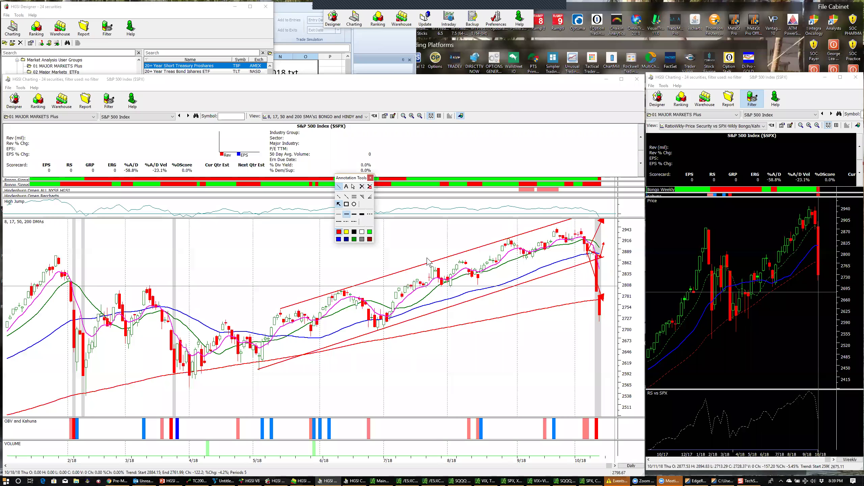
pyautogui.click(371, 178)
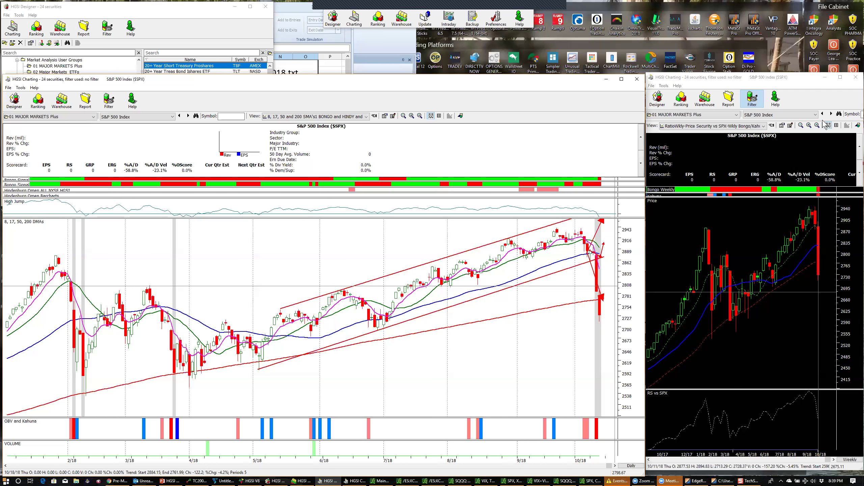
# Draw a rising red trend line beneath the spring 2018 lows on the weekly S&P 500 chart, from about 2556 to about 2746
pyautogui.click(858, 125)
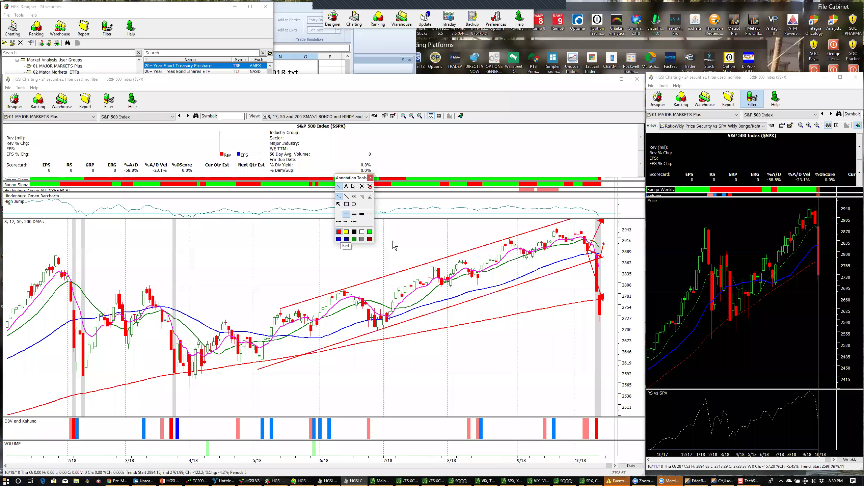
pyautogui.moveTo(738, 329)
pyautogui.mouseDown()
pyautogui.moveTo(766, 302)
pyautogui.moveTo(818, 287)
pyautogui.moveTo(831, 273)
pyautogui.mouseUp()
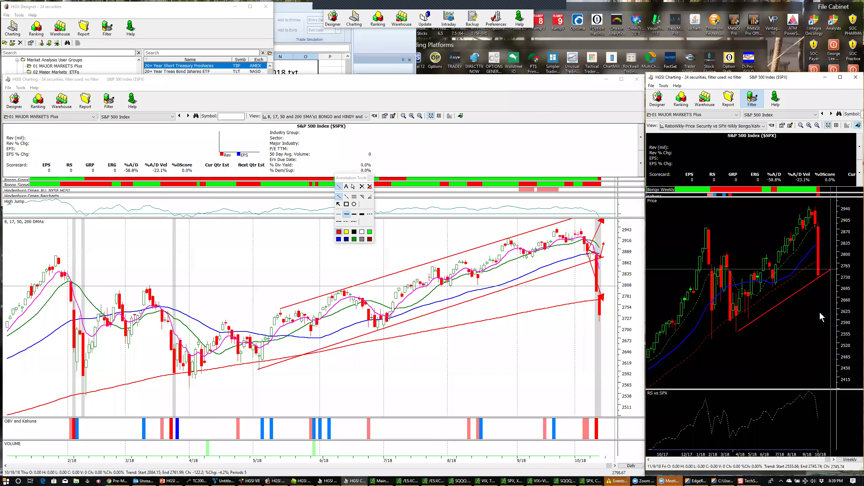
pyautogui.click(371, 178)
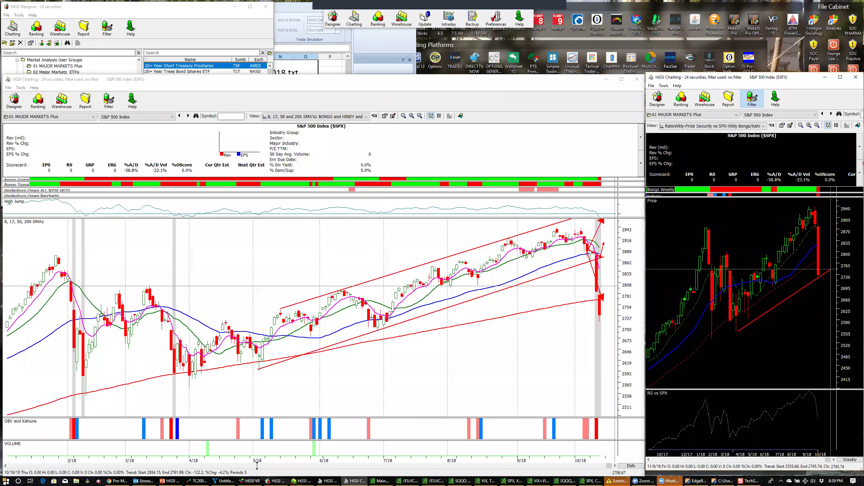
# Review the daily and weekly charts of the Dow Jones Industrial Average and the Nasdaq Composite from the Warehouse list
pyautogui.click(299, 481)
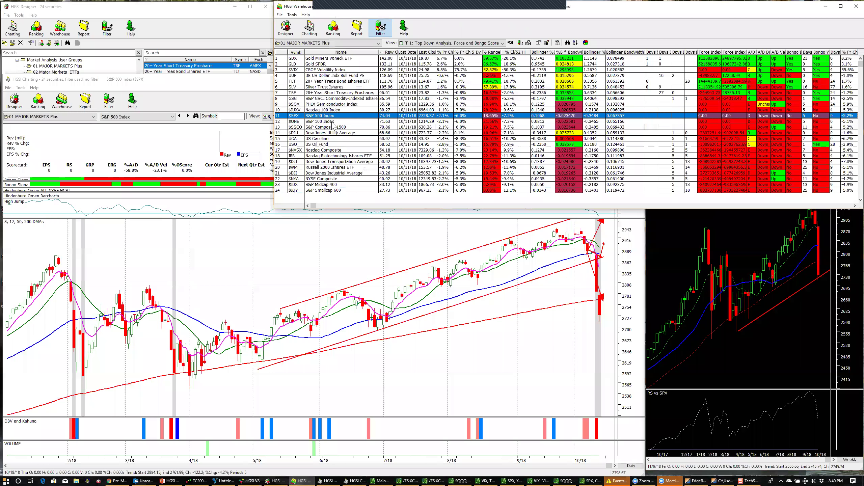
pyautogui.click(337, 173)
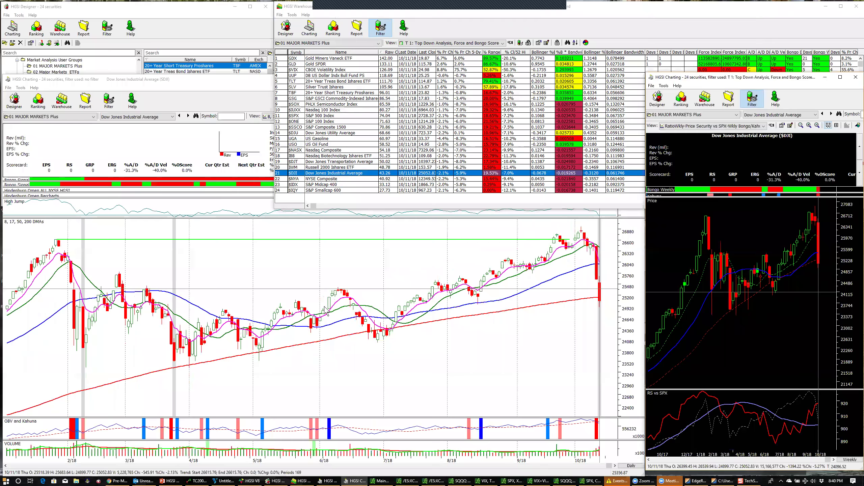
pyautogui.click(278, 247)
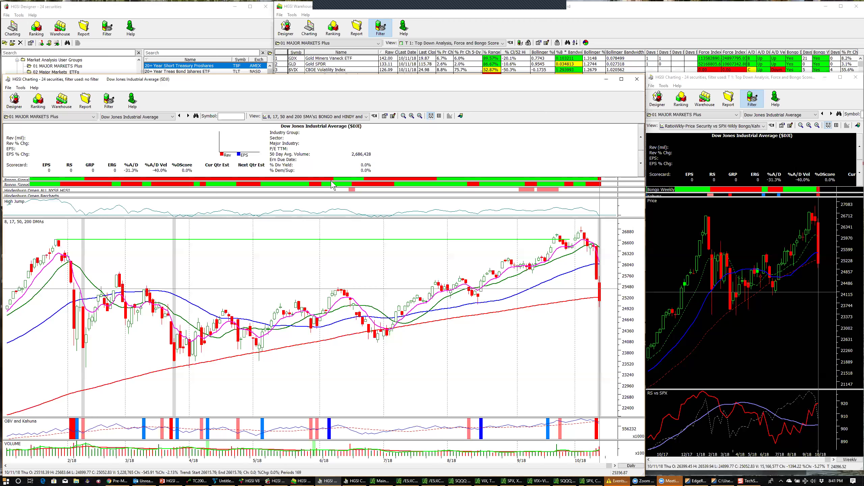
pyautogui.click(461, 34)
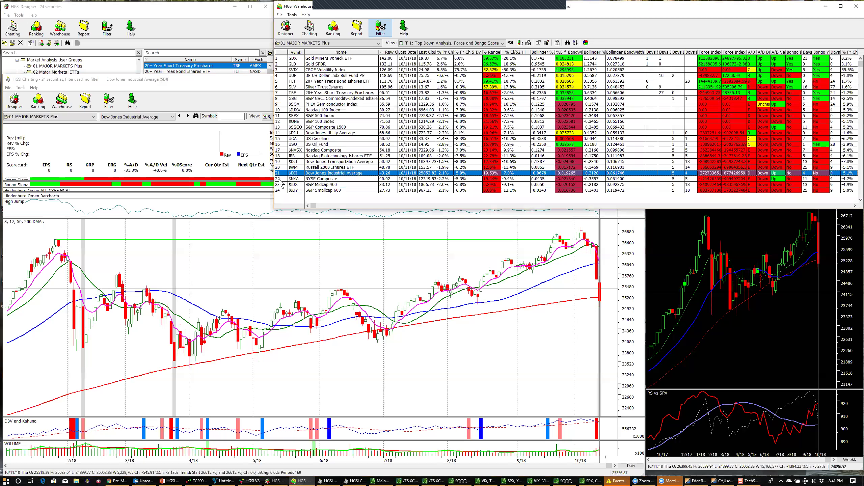
pyautogui.doubleClick(316, 152)
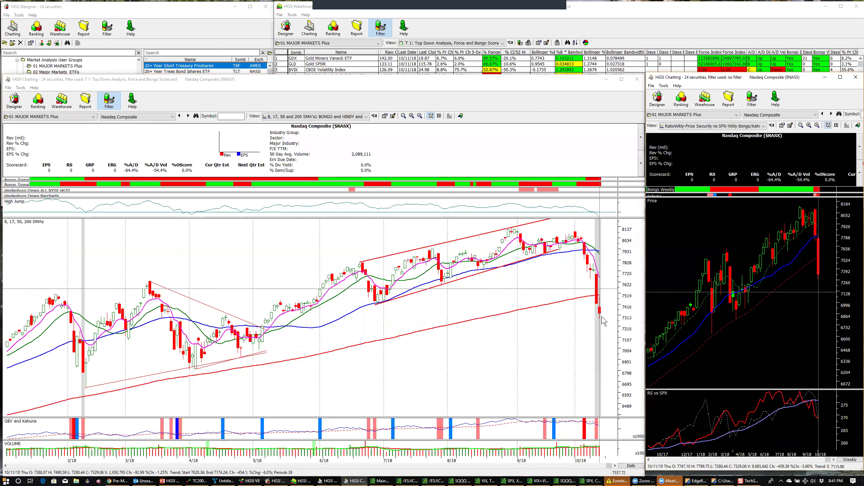
# Chart the Russell 2000 Ishares ETF and switch its daily chart to the "Webinar Views 12.14 No VSA" view
pyautogui.click(160, 116)
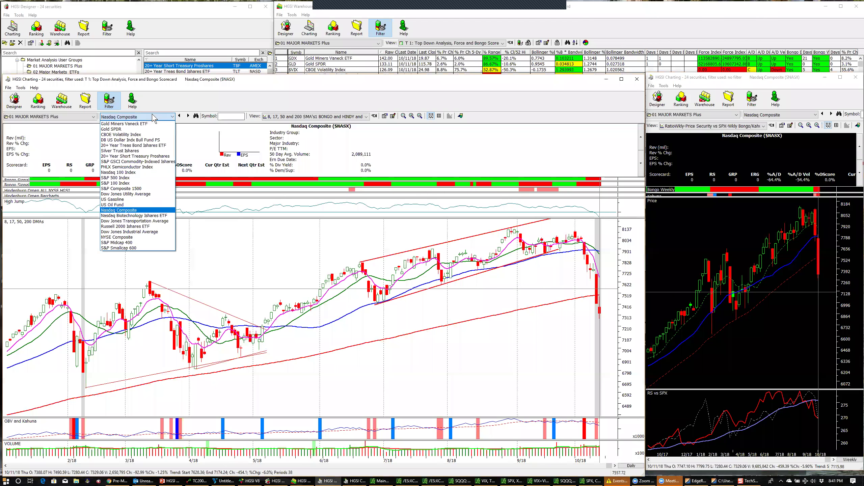
pyautogui.click(138, 227)
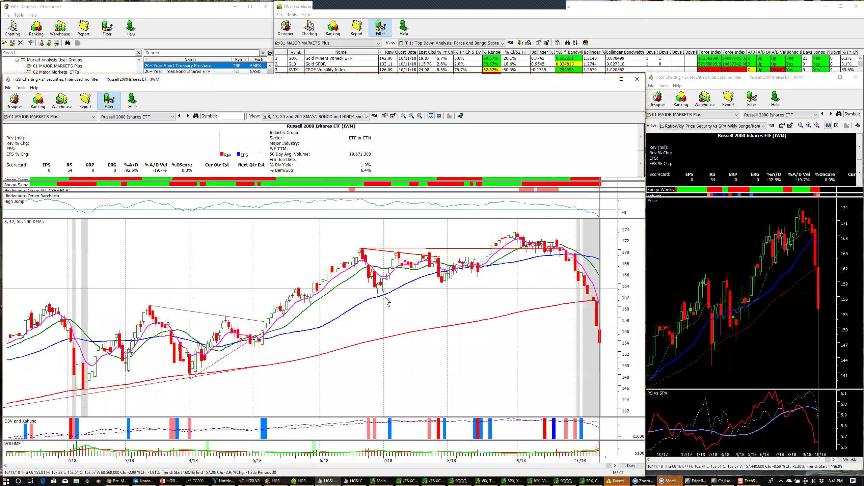
pyautogui.scroll(3, 386, 302)
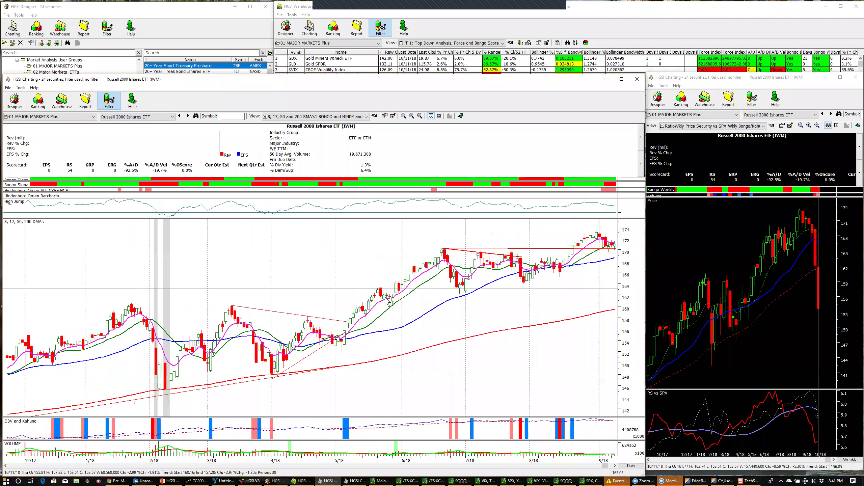
pyautogui.scroll(10, 387, 302)
pyautogui.scroll(6, 387, 302)
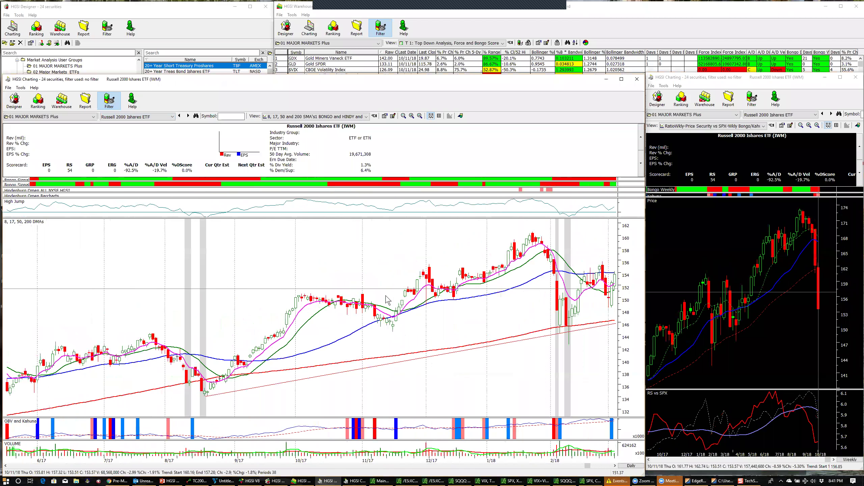
pyautogui.click(284, 117)
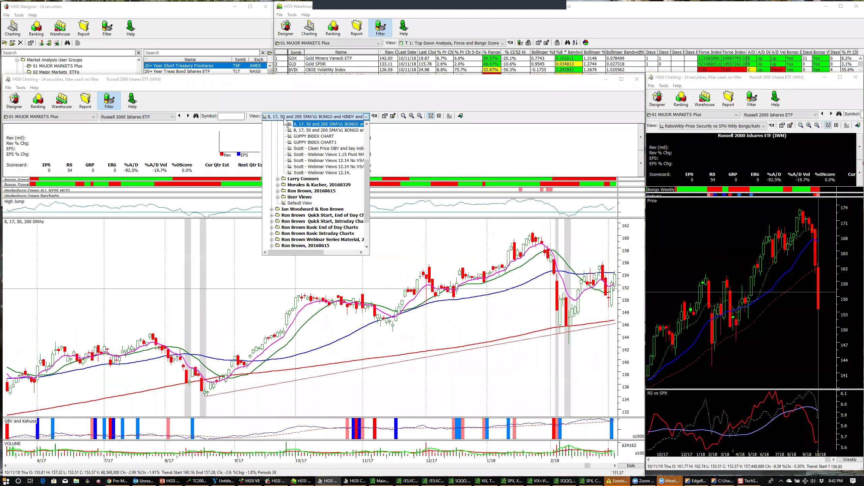
pyautogui.click(308, 162)
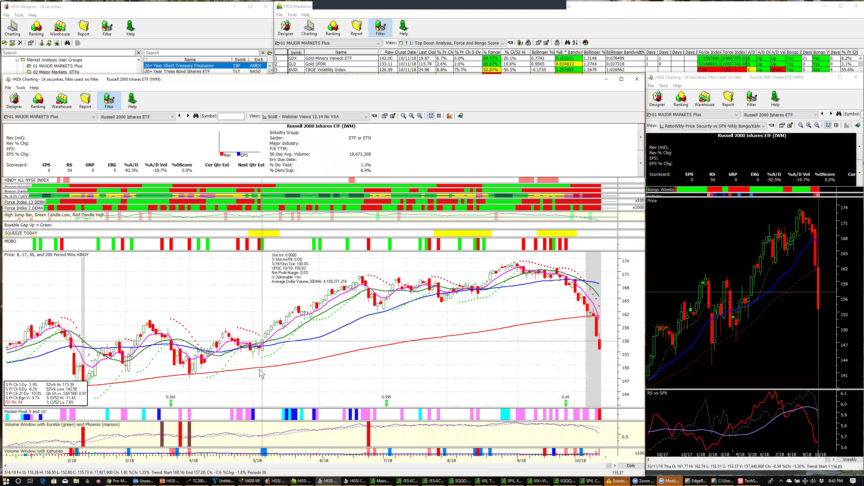
# Examine the Russell 2000 Ishares ETF daily chart history back to August 2016 and return to the latest October 2018 bars
pyautogui.scroll(5, 261, 373)
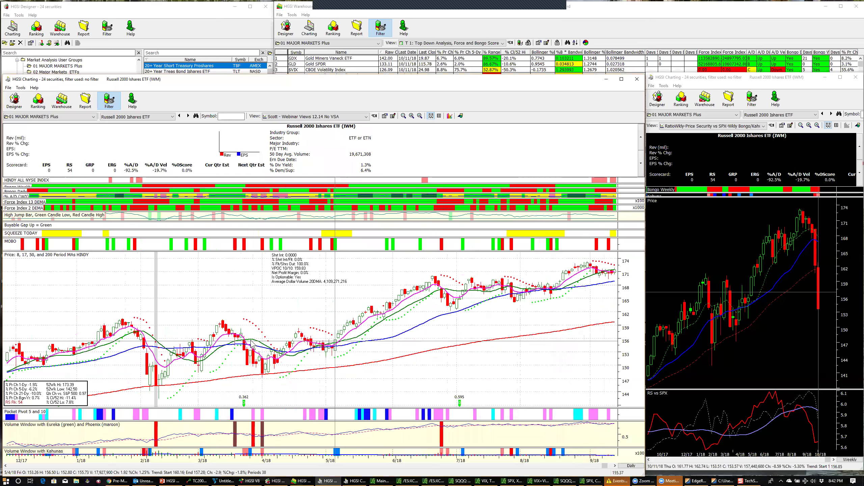
pyautogui.scroll(-5, 276, 343)
pyautogui.scroll(6, 274, 340)
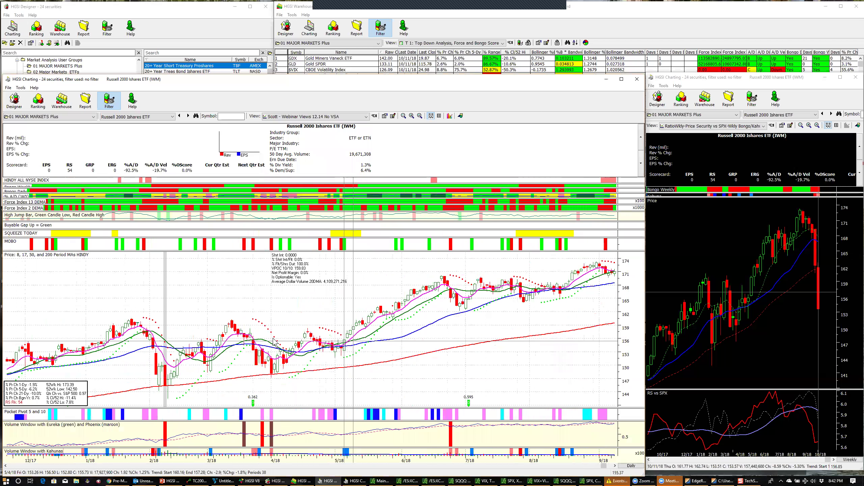
pyautogui.scroll(12, 274, 340)
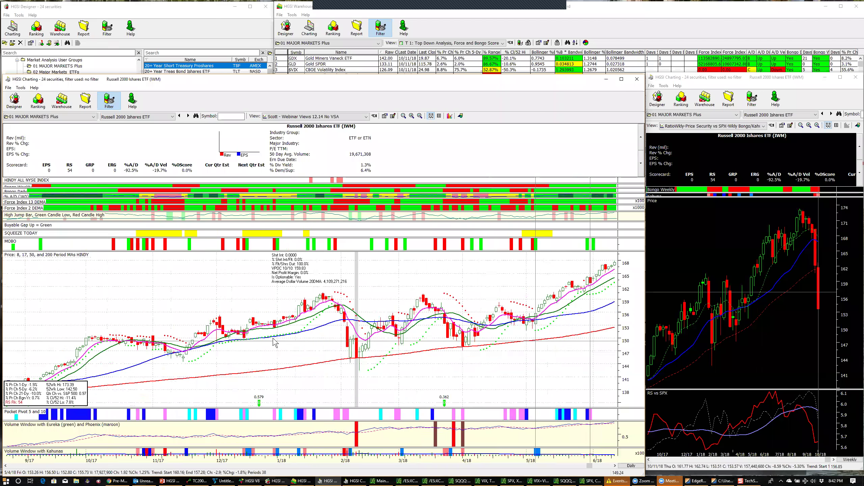
pyautogui.scroll(10, 275, 343)
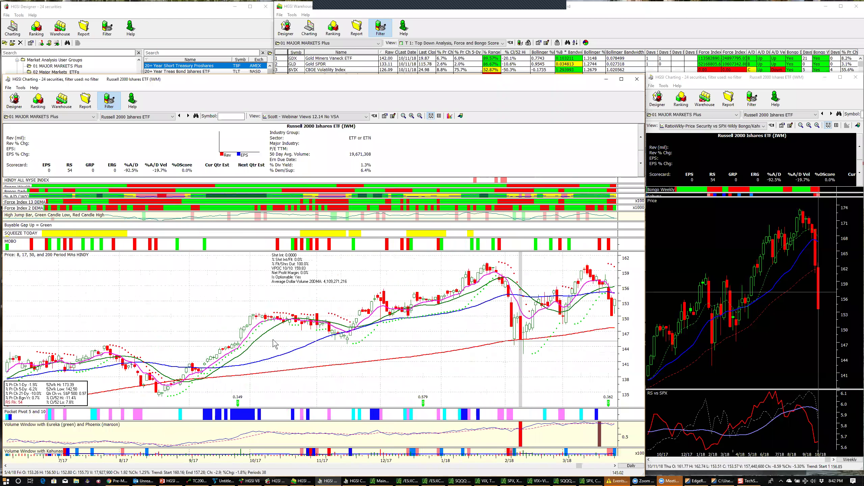
pyautogui.scroll(10, 275, 344)
pyautogui.scroll(12, 275, 347)
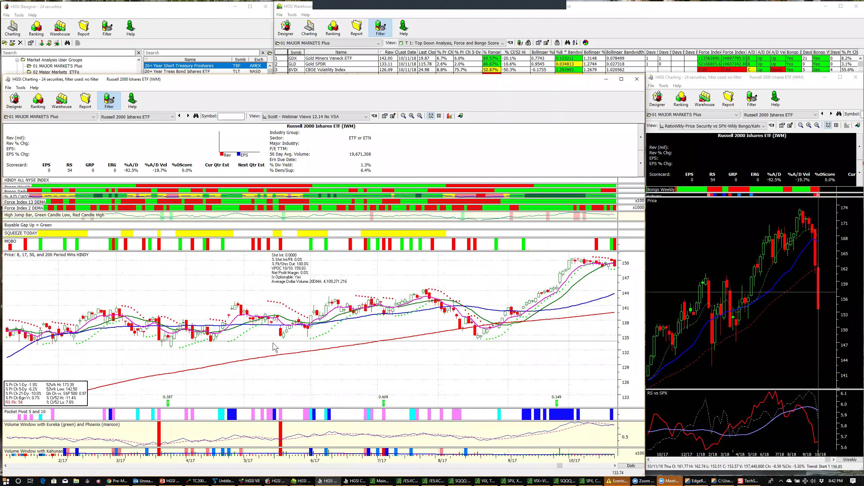
pyautogui.scroll(10, 274, 347)
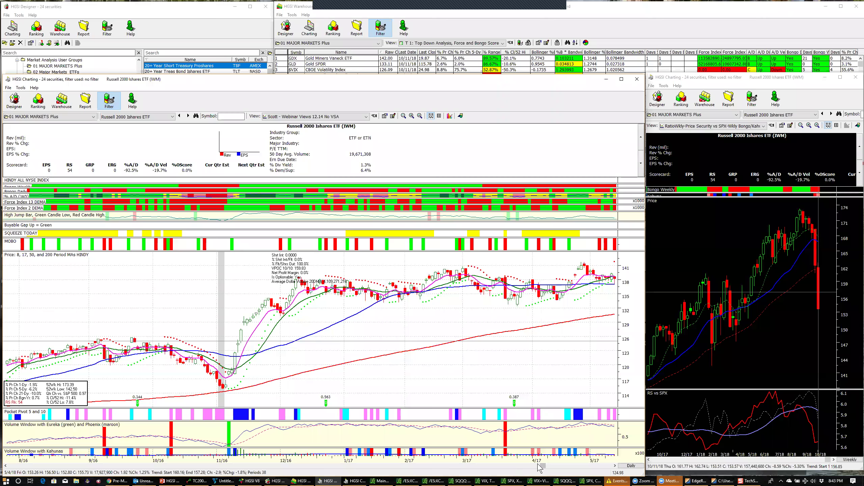
pyautogui.scroll(-5, 591, 460)
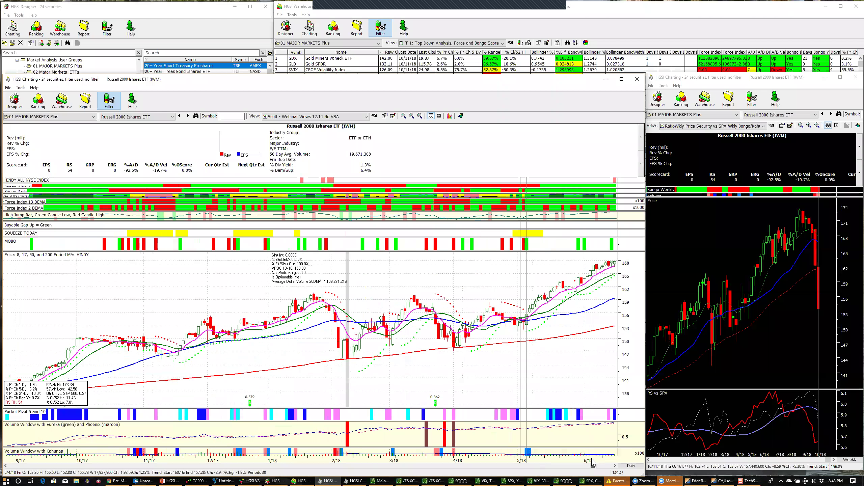
pyautogui.scroll(-3, 621, 467)
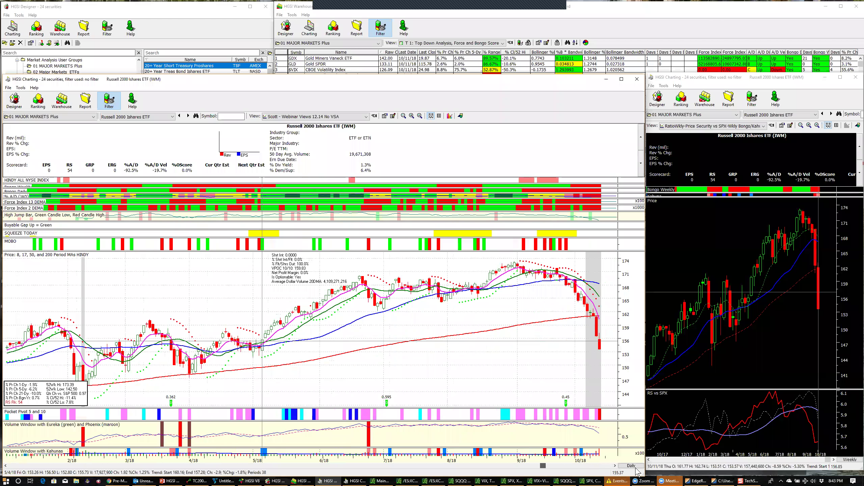
pyautogui.scroll(8, 596, 273)
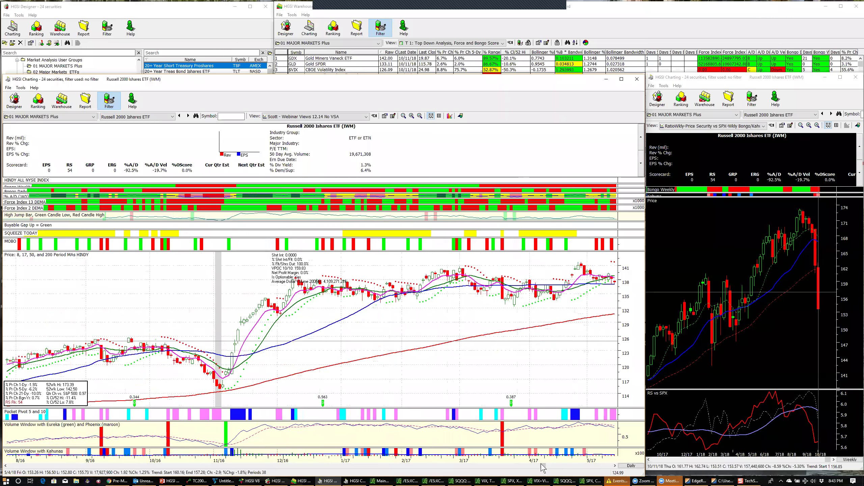
pyautogui.scroll(-5, 613, 472)
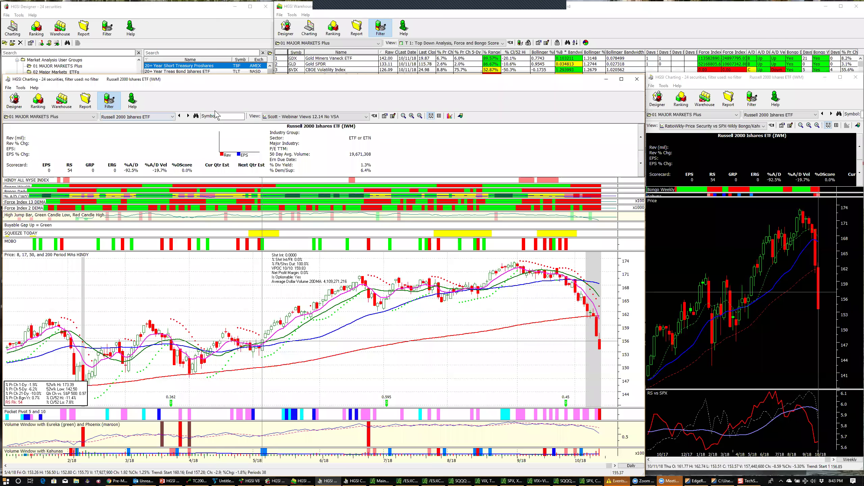
# Chart the DB US Dollar Indx Bull Fund PS and the CBOE Volatility Index from the 01 MAJOR MARKETS Plus group
pyautogui.click(143, 116)
pyautogui.click(142, 137)
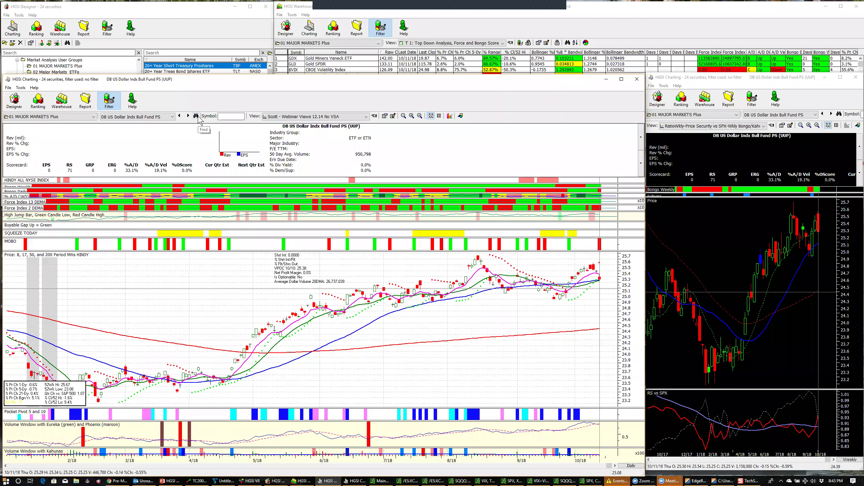
pyautogui.click(172, 117)
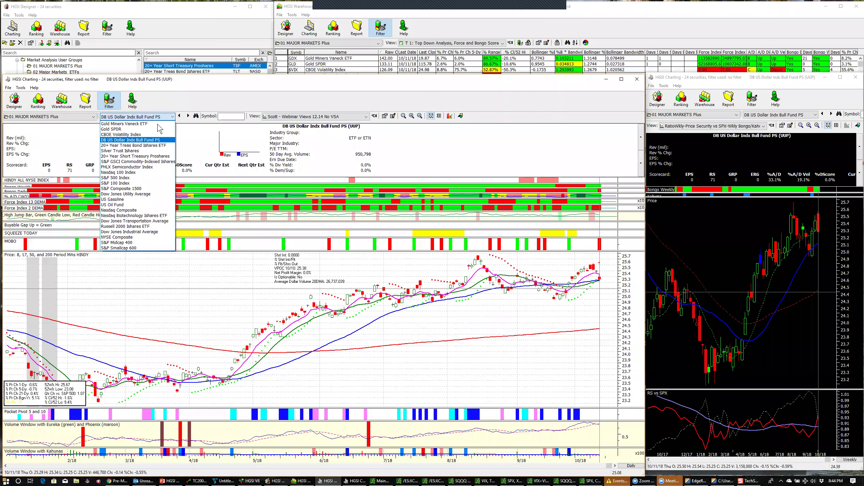
pyautogui.click(137, 135)
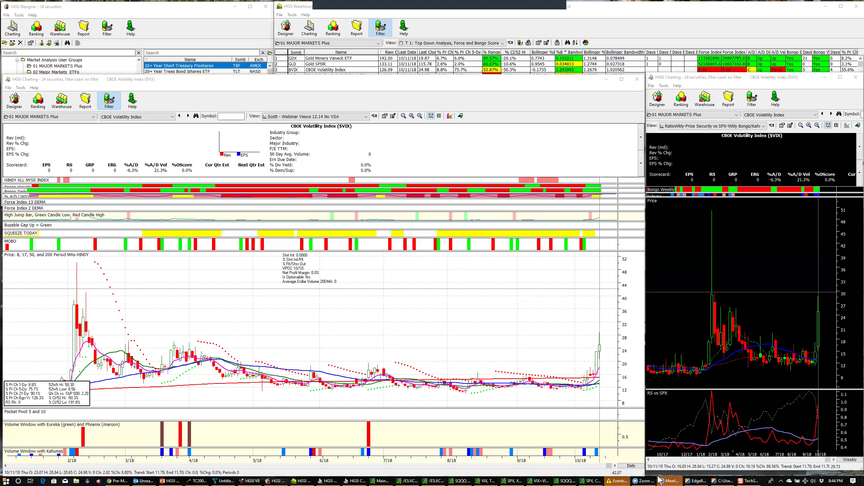
# Switch to the EdgeRater %B Buckets report and view its %B Overlay chart and %B Buckets data sheet
pyautogui.click(726, 480)
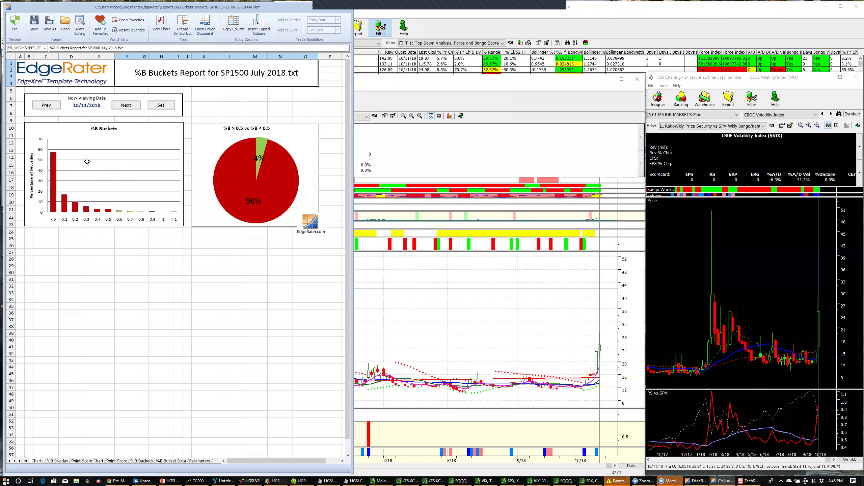
pyautogui.click(62, 460)
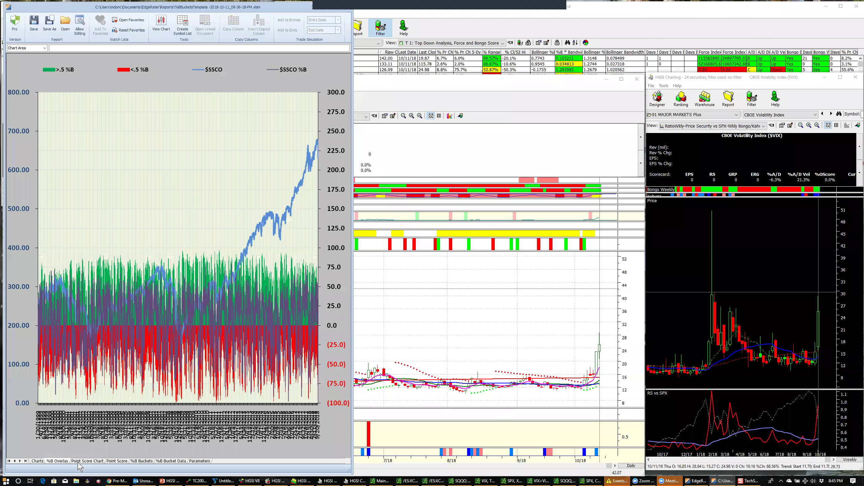
pyautogui.click(142, 462)
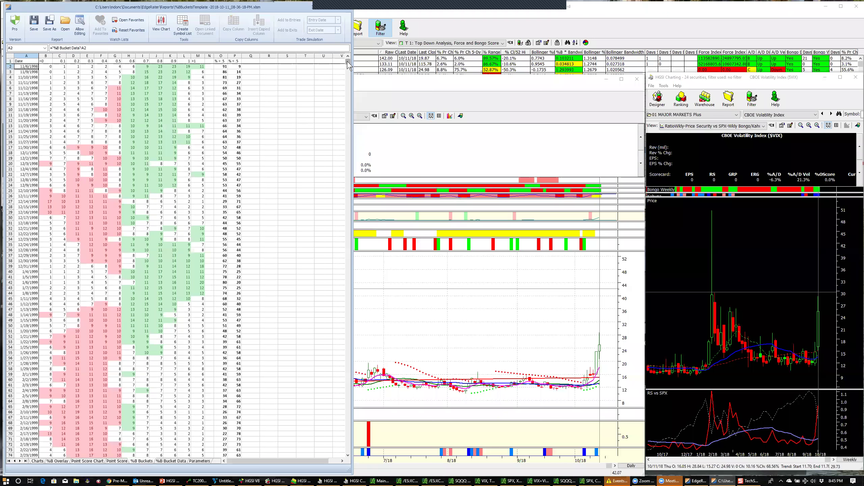
# Select the "% > .5" heading cell in the %B Buckets sheet and close the Chart Viewer window
pyautogui.moveTo(349, 65); pyautogui.dragTo(380, 51)
pyautogui.click(221, 55)
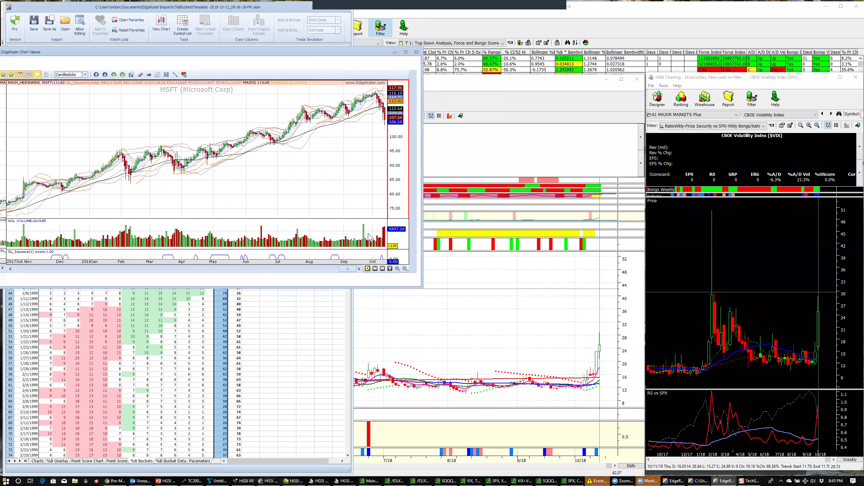
pyautogui.click(417, 52)
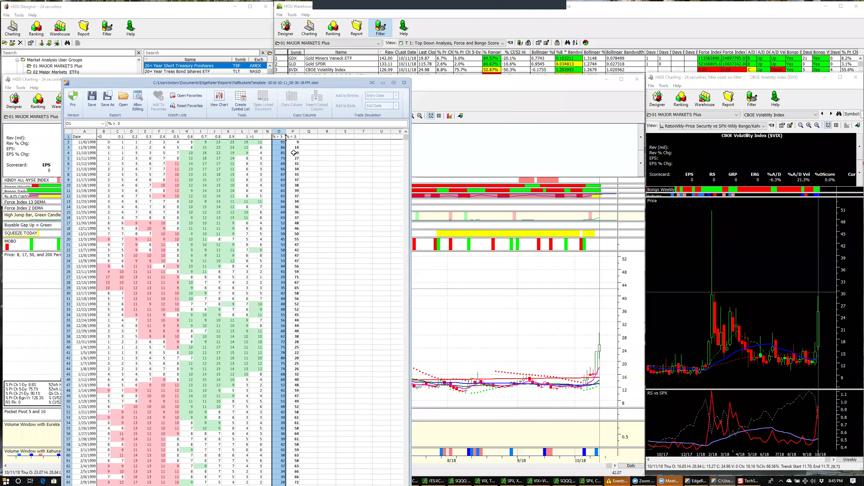
pyautogui.click(279, 136)
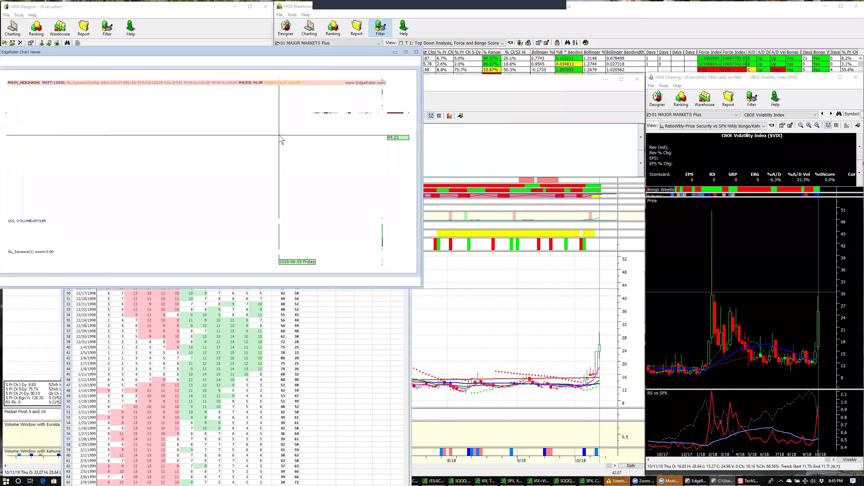
pyautogui.click(416, 52)
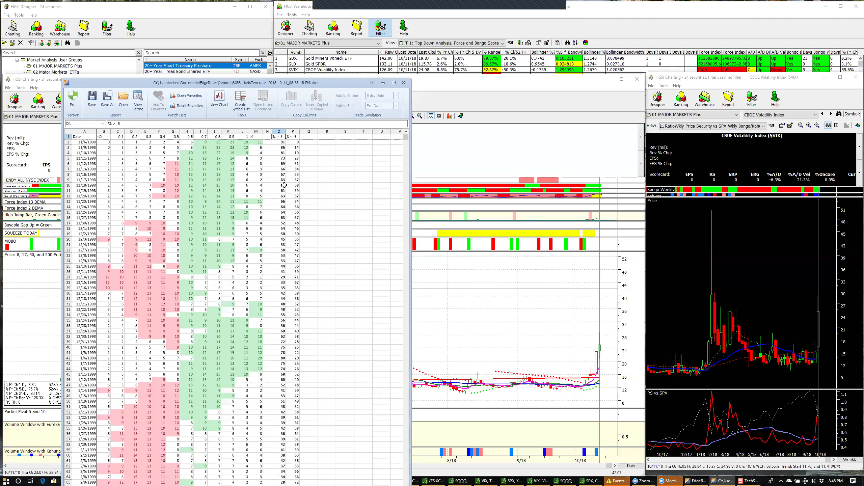
# Examine the daily %B bucket percentages from late 1998 through July 2002, keeping the report open
pyautogui.scroll(-20, 284, 185)
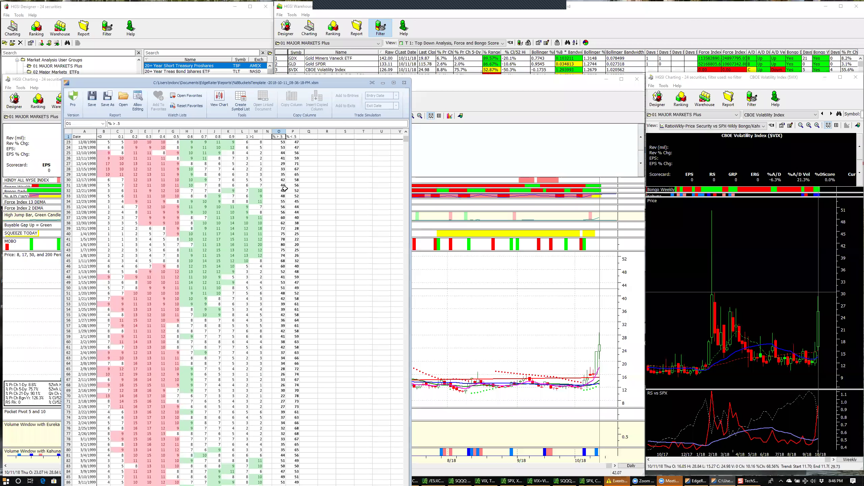
pyautogui.scroll(-20, 285, 188)
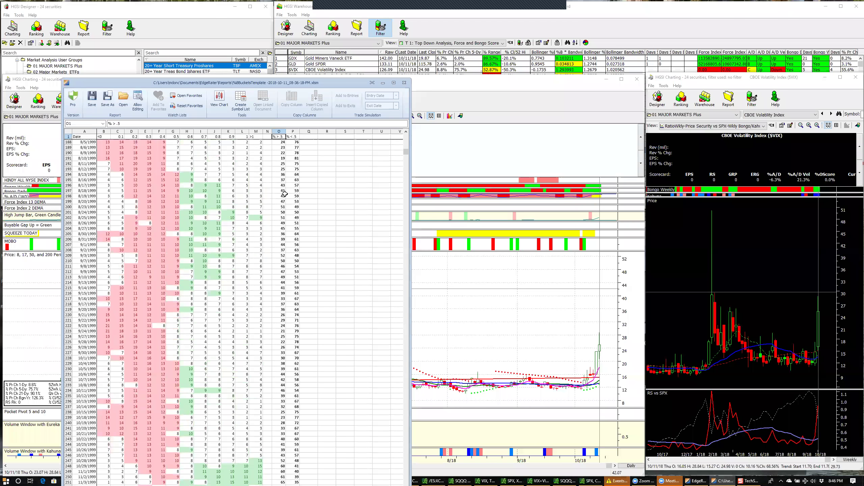
pyautogui.scroll(-20, 284, 196)
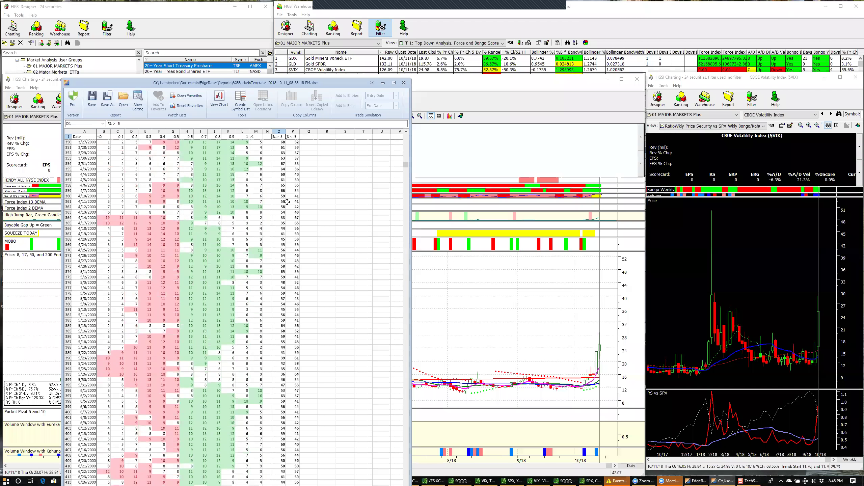
pyautogui.scroll(-20, 288, 202)
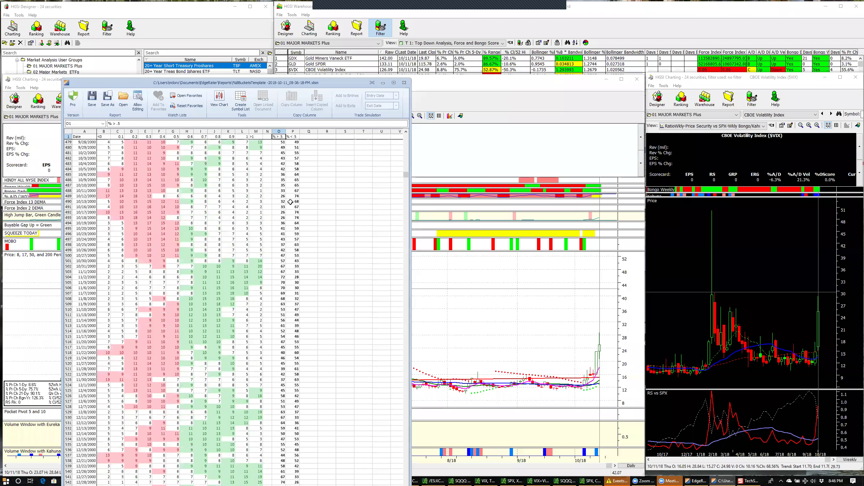
pyautogui.scroll(-20, 289, 203)
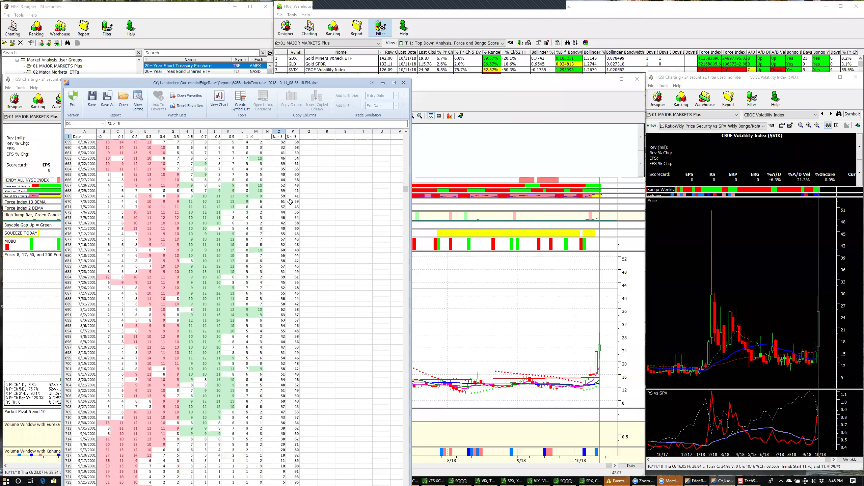
pyautogui.scroll(-4, 290, 201)
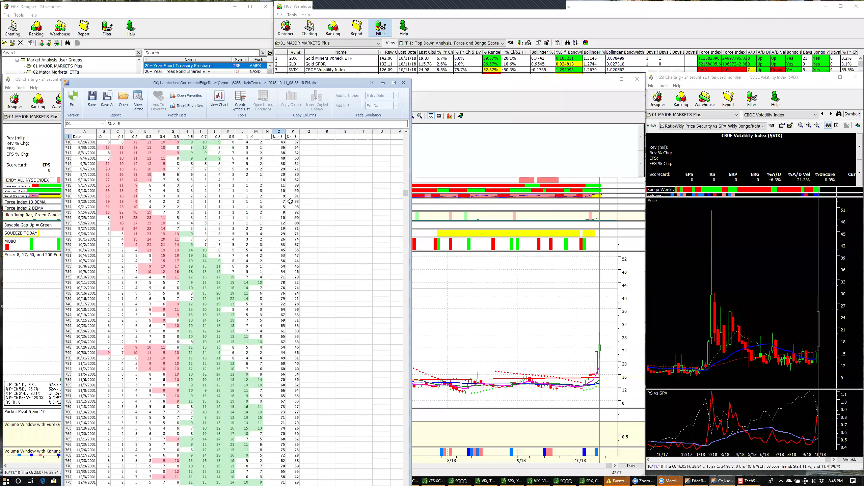
pyautogui.scroll(-20, 291, 201)
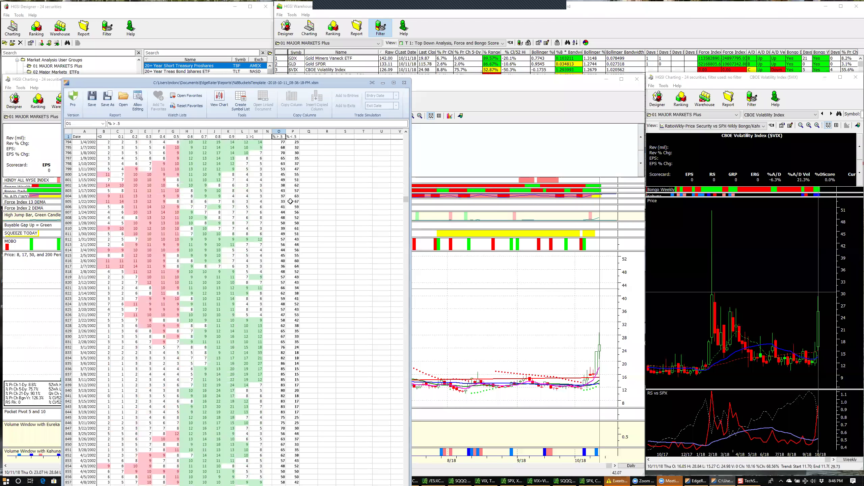
pyautogui.scroll(-20, 291, 201)
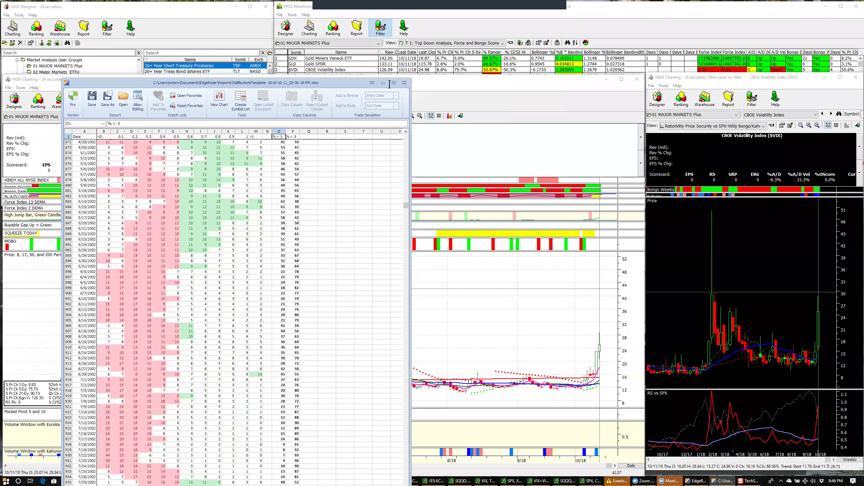
pyautogui.click(404, 82)
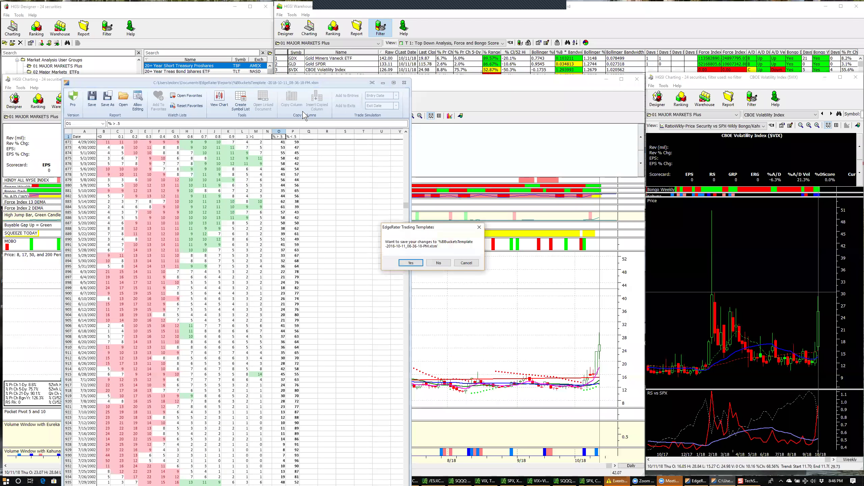
pyautogui.click(467, 264)
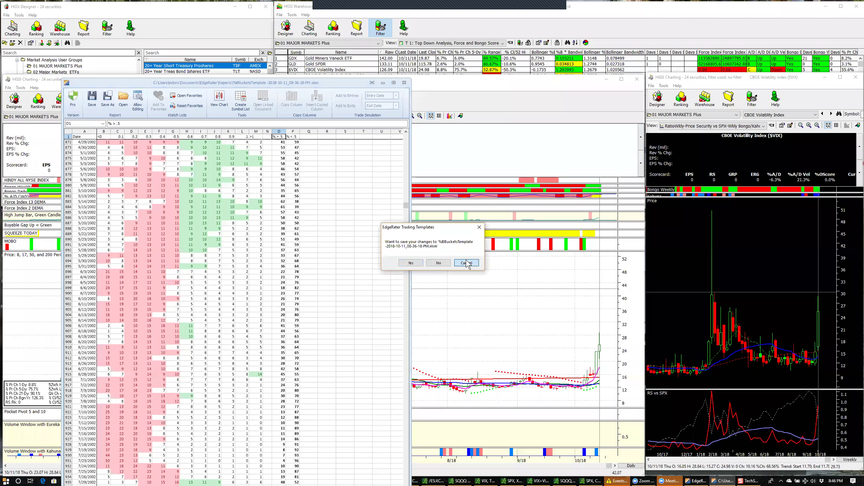
# Return to the report's Charts sheet and step the viewing date back one trading day at a time to 10/1/2018
pyautogui.moveTo(228, 83); pyautogui.dragTo(248, 9)
pyautogui.click(116, 463)
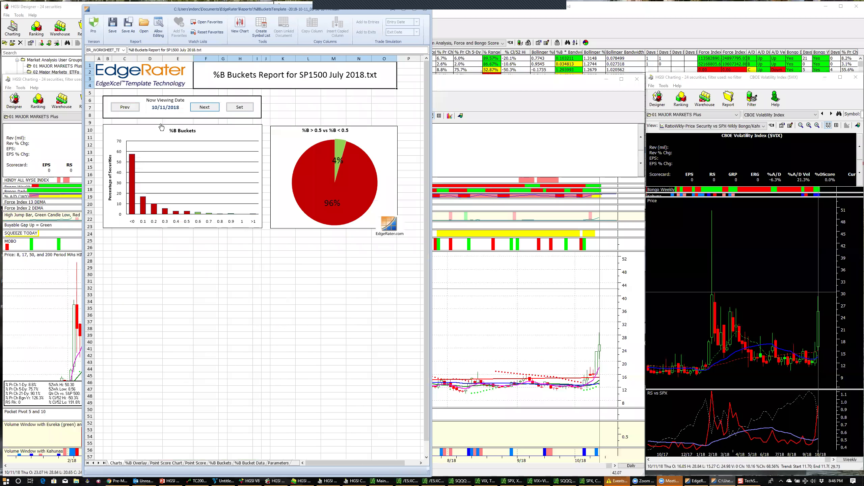
pyautogui.click(132, 109)
pyautogui.click(130, 108)
pyautogui.click(129, 109)
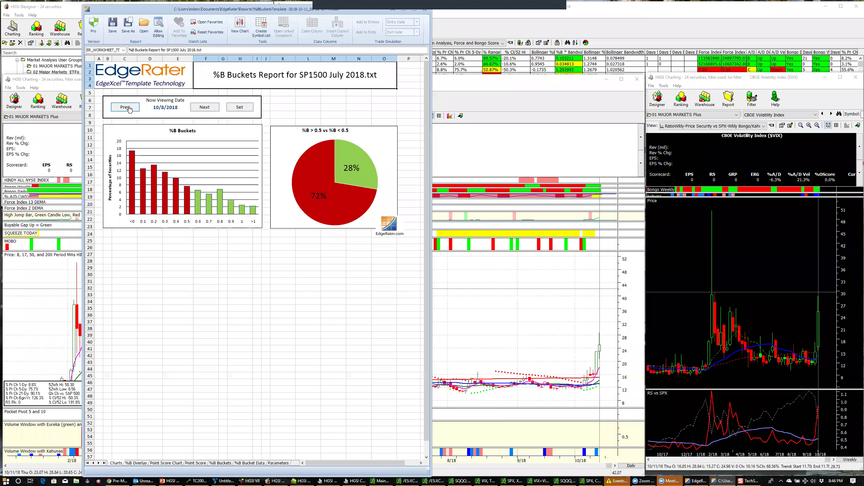
pyautogui.click(129, 110)
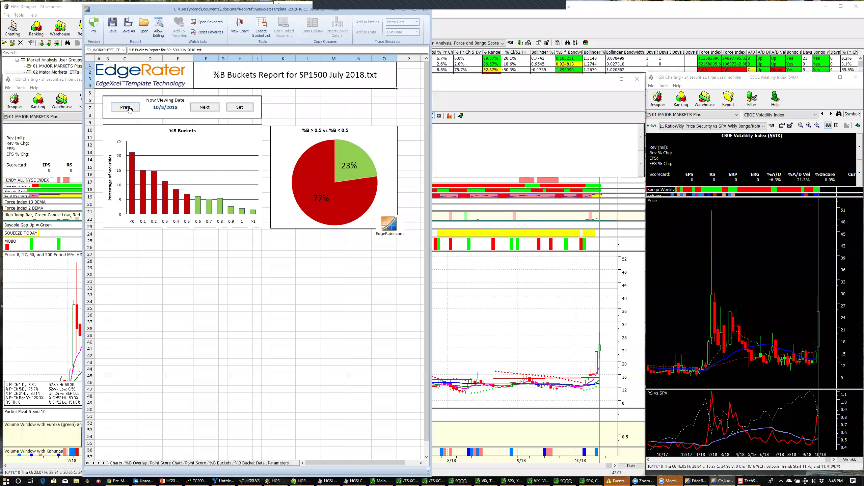
pyautogui.click(129, 109)
pyautogui.click(130, 109)
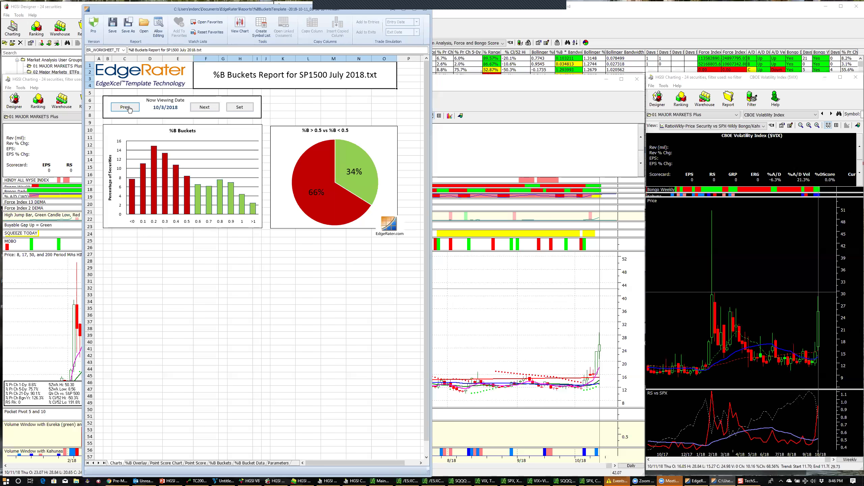
pyautogui.click(129, 110)
pyautogui.click(130, 109)
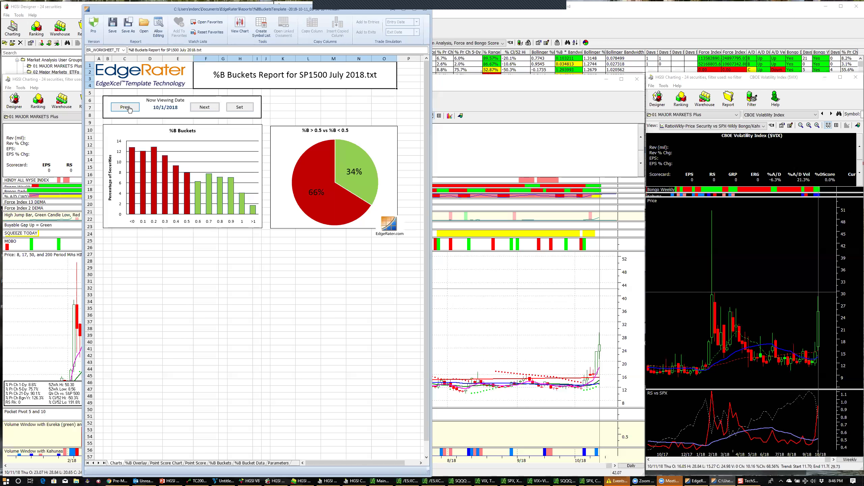
# Step the %B Buckets report's viewing date back one trading day at a time to 9/12/2018, reviewing the charts
pyautogui.click(129, 109)
pyautogui.click(129, 109)
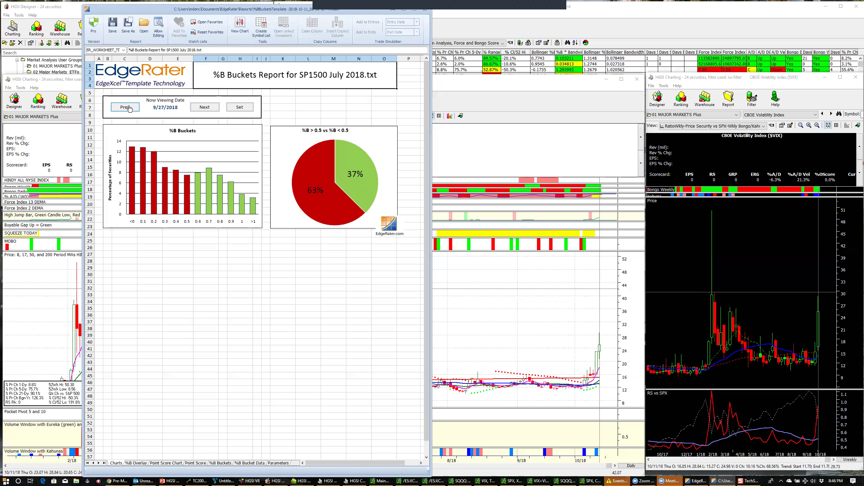
pyautogui.click(129, 109)
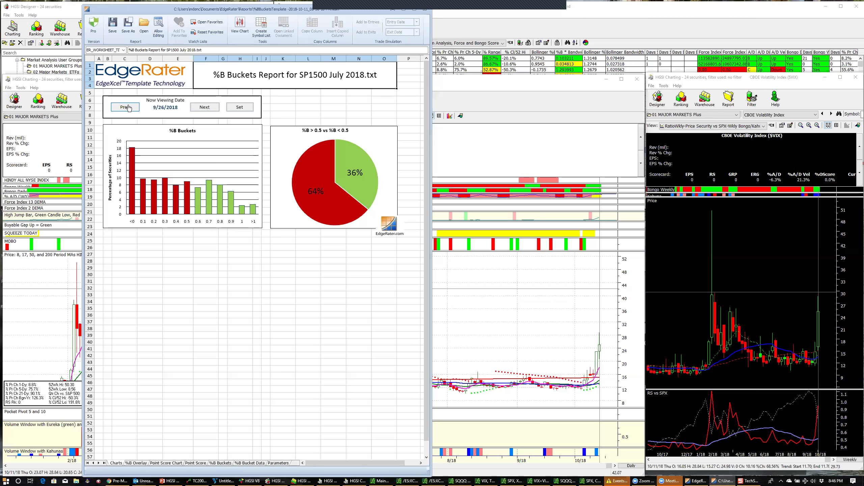
pyautogui.click(129, 108)
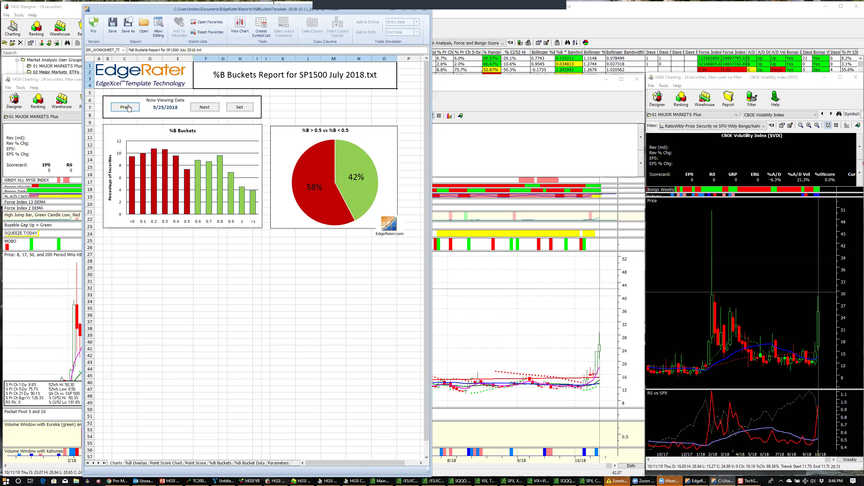
pyautogui.click(129, 108)
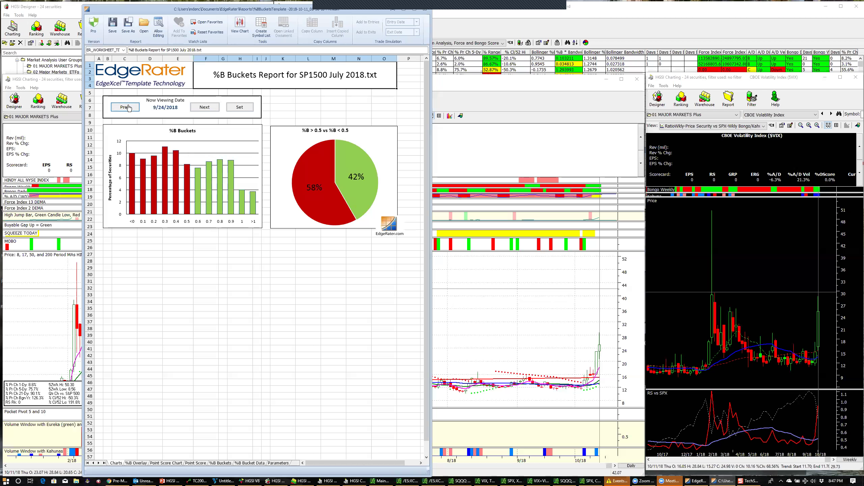
pyautogui.click(128, 108)
pyautogui.click(128, 108)
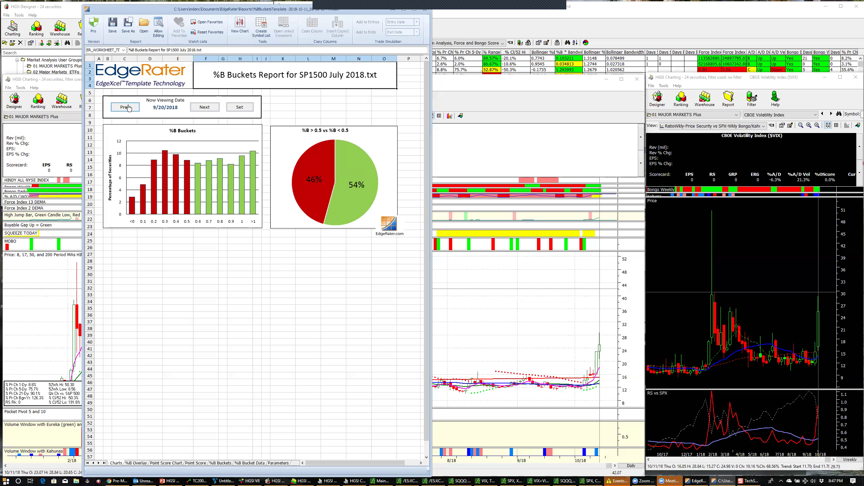
pyautogui.click(129, 108)
pyautogui.click(128, 109)
pyautogui.click(129, 108)
pyautogui.click(129, 108)
pyautogui.click(129, 108)
pyautogui.click(128, 108)
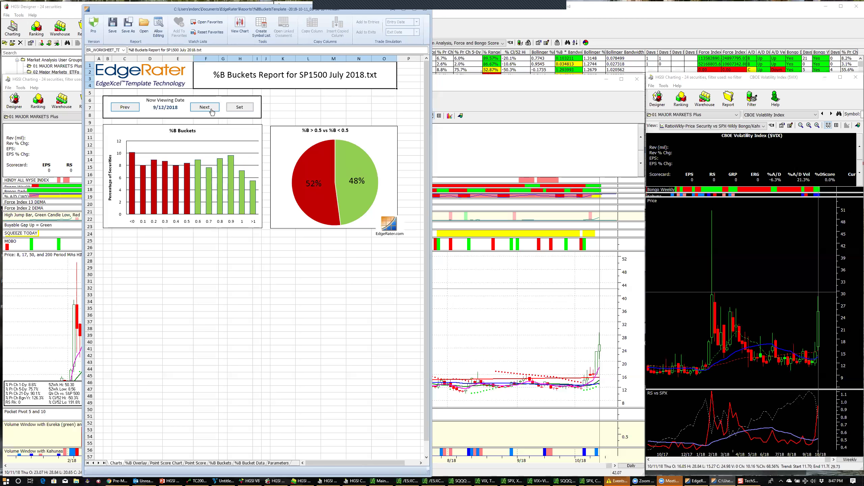
# Step the viewing date forward to 9/24/2018, then close the %B Buckets report without saving changes
pyautogui.click(211, 109)
pyautogui.click(211, 109)
pyautogui.click(211, 109)
pyautogui.click(212, 109)
pyautogui.click(211, 109)
pyautogui.click(211, 109)
pyautogui.click(212, 109)
pyautogui.click(212, 109)
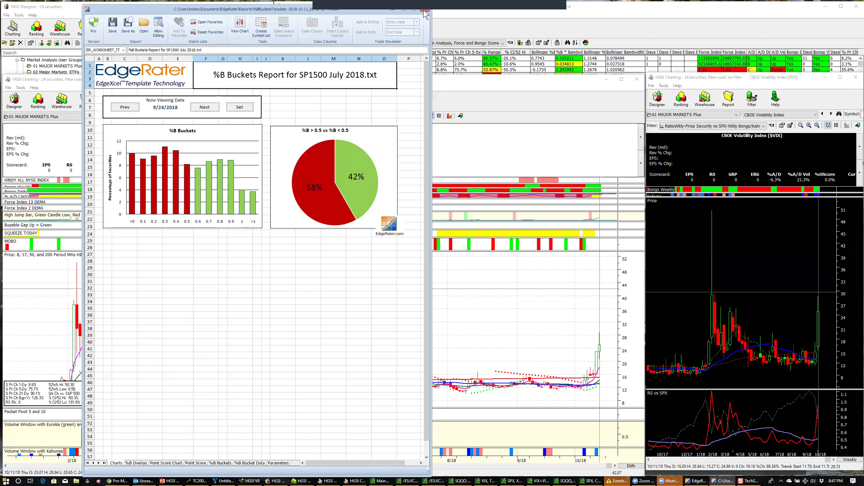
pyautogui.click(426, 11)
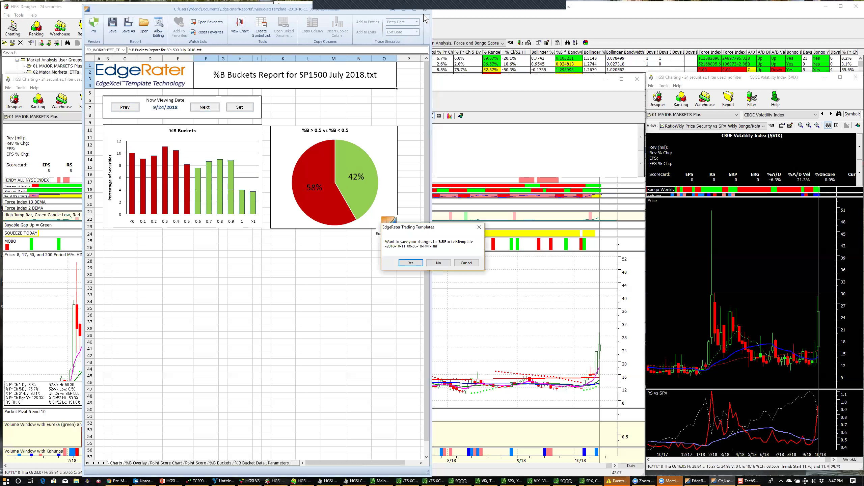
pyautogui.click(437, 263)
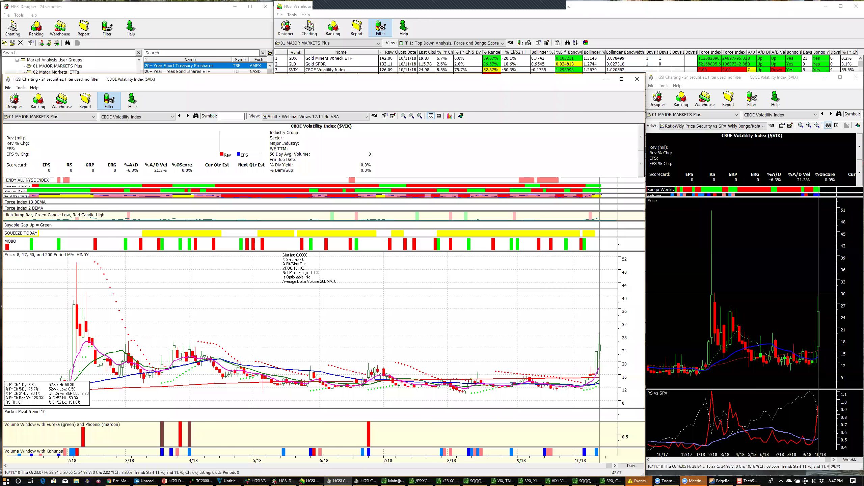
# Load the All Securities reference group in the HGSI Warehouse and dismiss the filter chooser without applying a filter
pyautogui.click(664, 14)
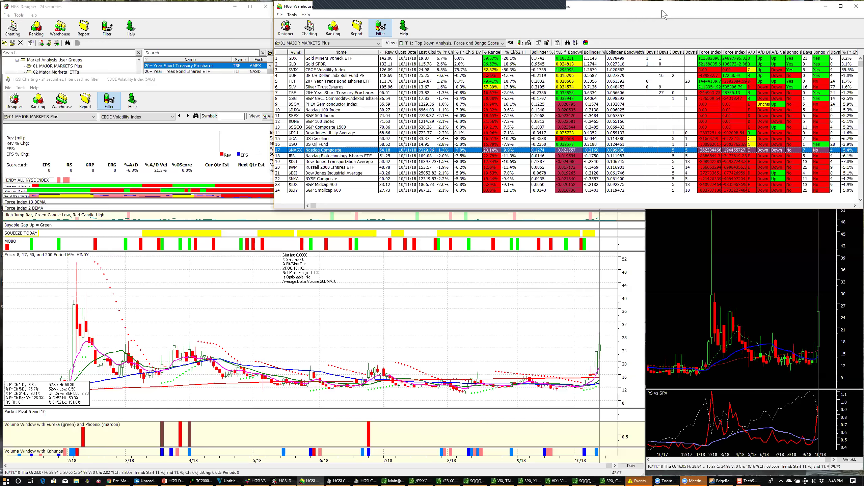
pyautogui.click(357, 42)
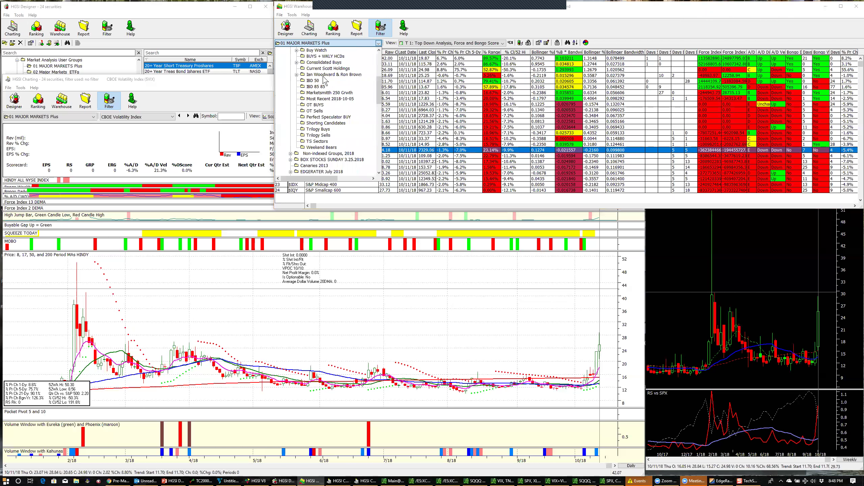
pyautogui.scroll(10, 307, 76)
pyautogui.click(285, 56)
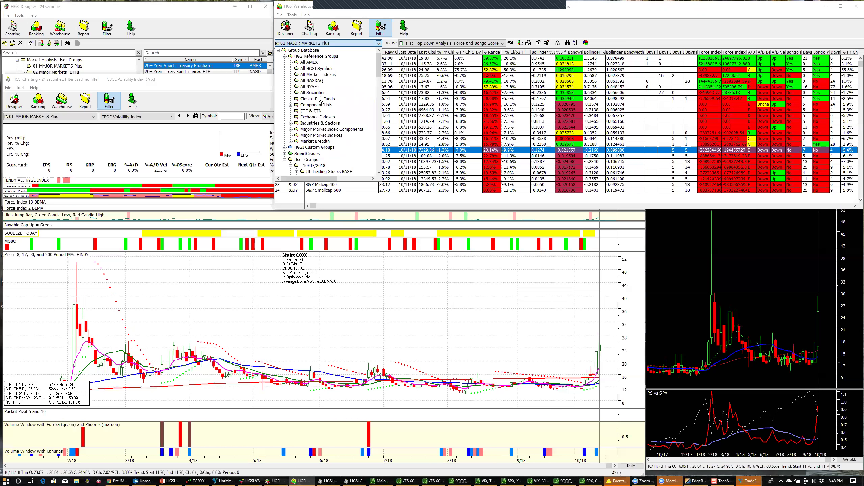
pyautogui.click(319, 93)
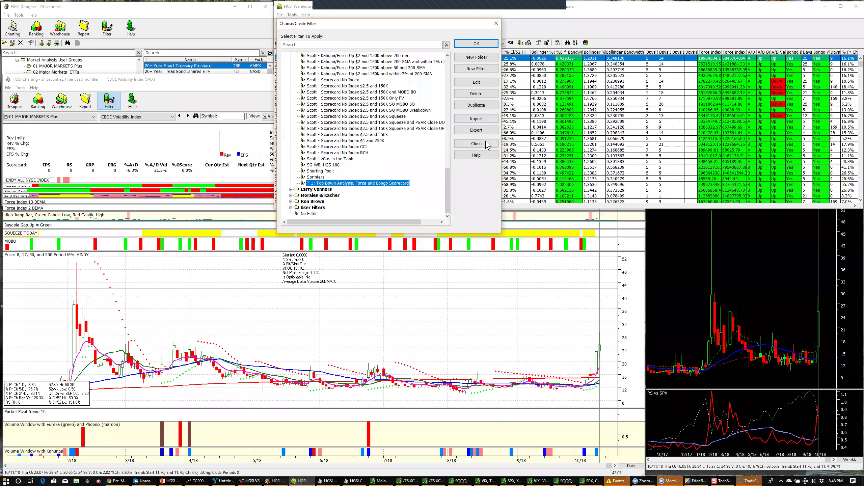
pyautogui.click(485, 143)
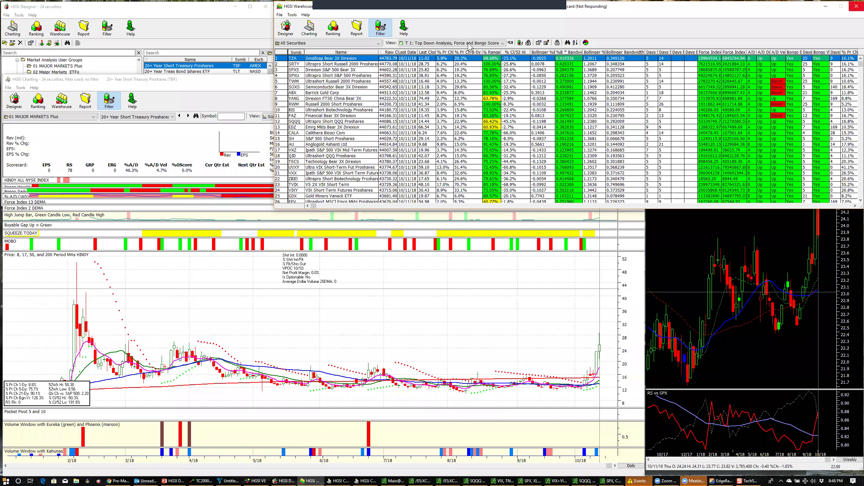
# Switch to the EdgeRater main window and close it, then do the same with TC2000
pyautogui.click(712, 480)
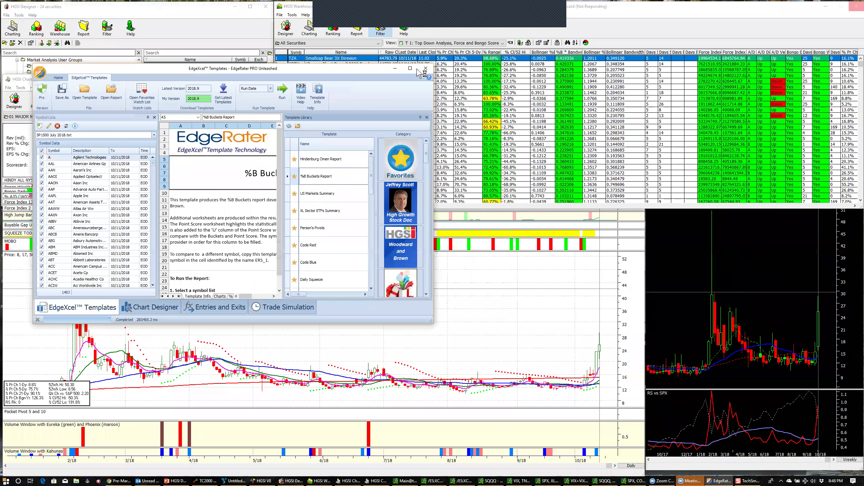
pyautogui.click(424, 68)
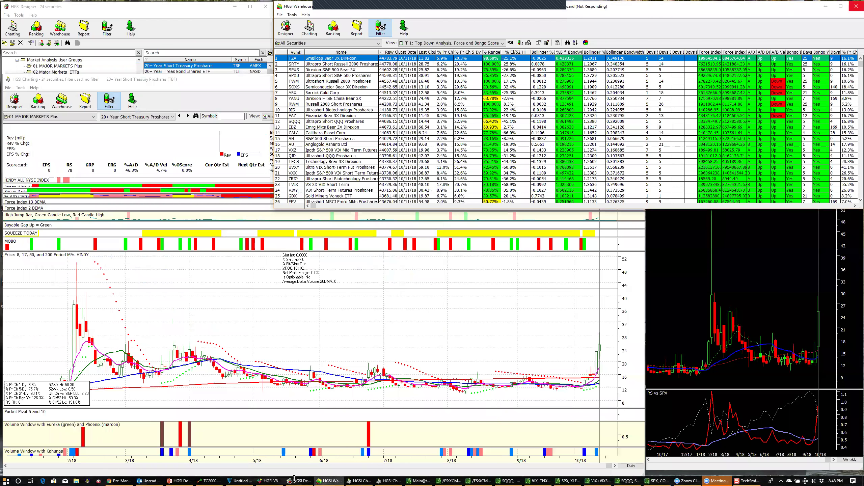
pyautogui.moveTo(249, 480)
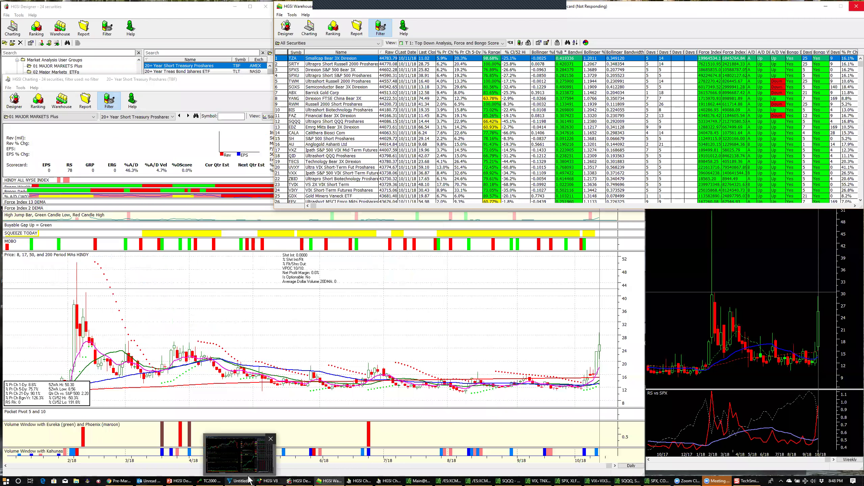
pyautogui.click(219, 480)
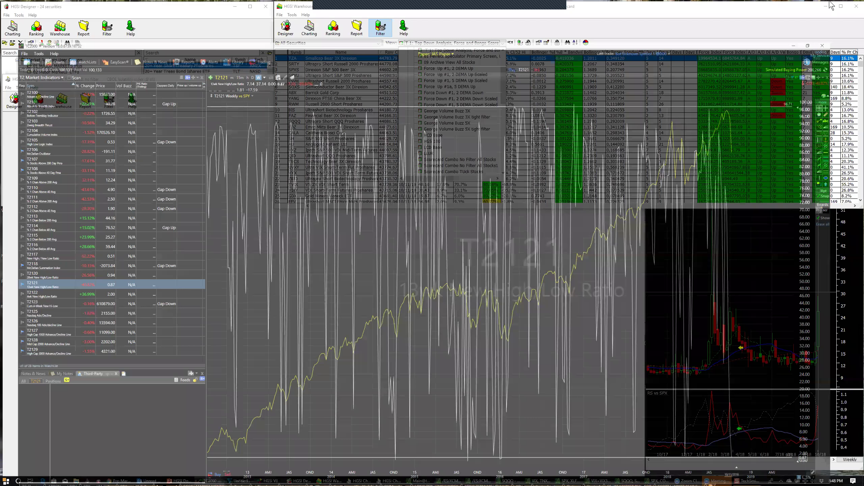
pyautogui.click(855, 3)
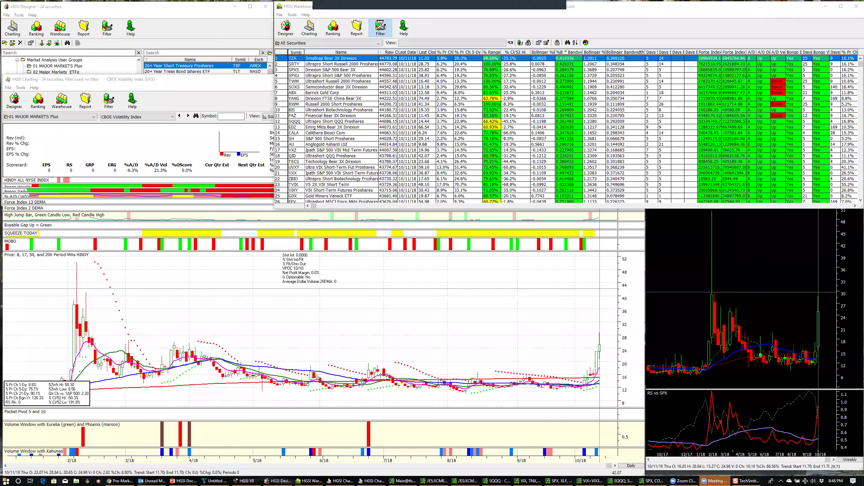
# Apply the IAN BOX 255 filter to All Securities in the Warehouse
pyautogui.click(380, 28)
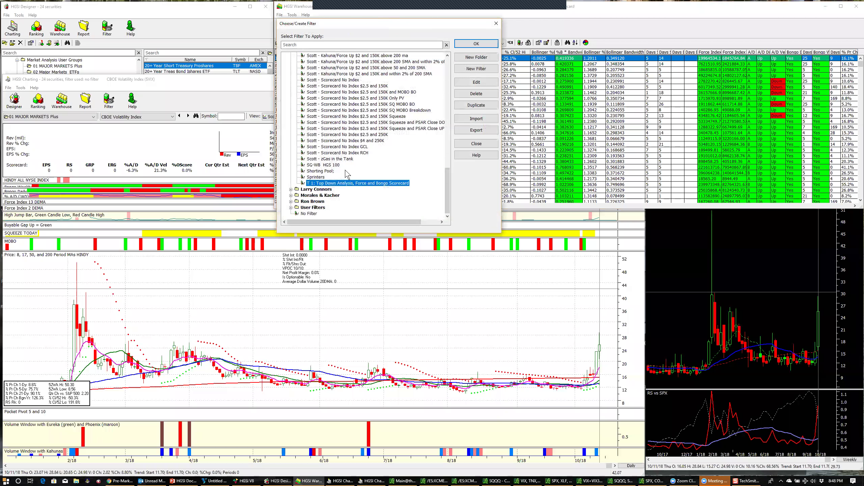
pyautogui.scroll(6, 347, 174)
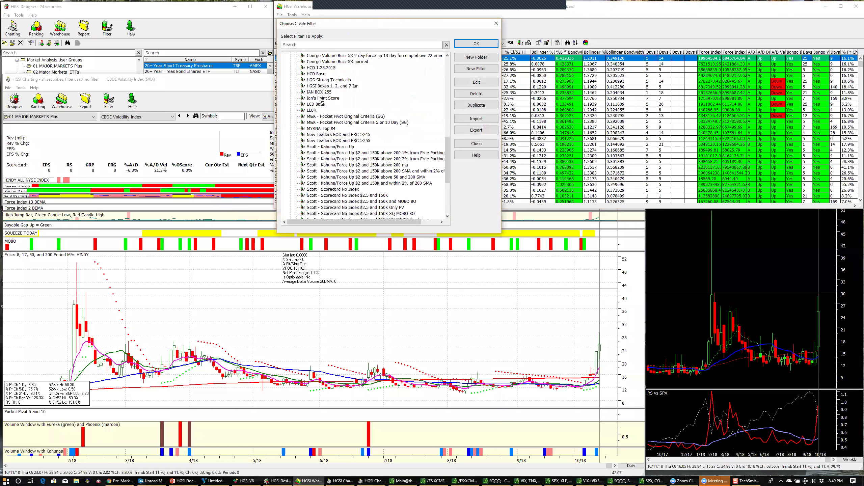
pyautogui.click(318, 93)
pyautogui.click(478, 44)
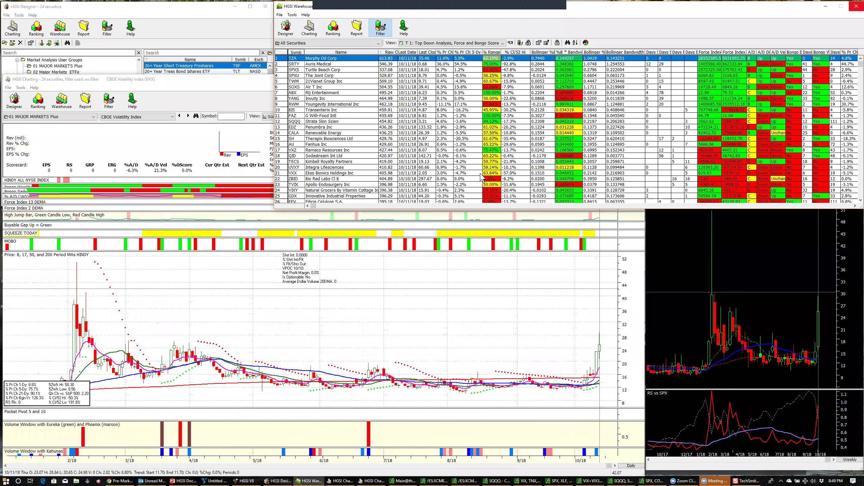
pyautogui.click(502, 43)
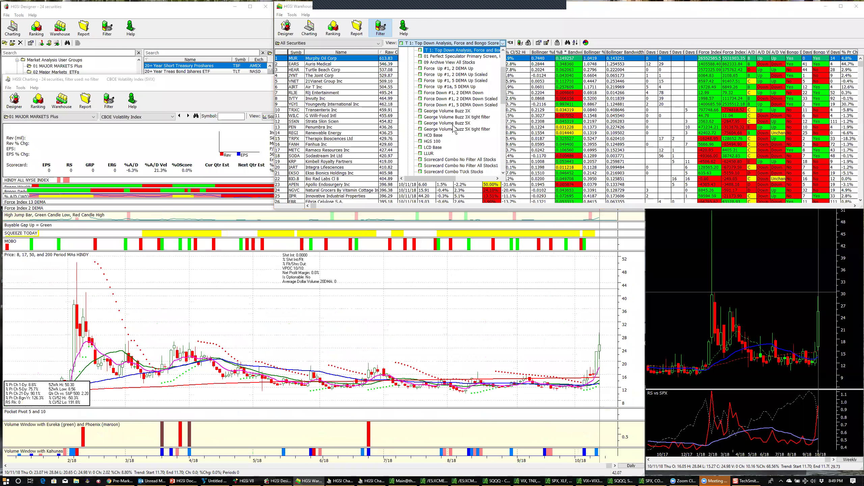
pyautogui.scroll(-4, 454, 129)
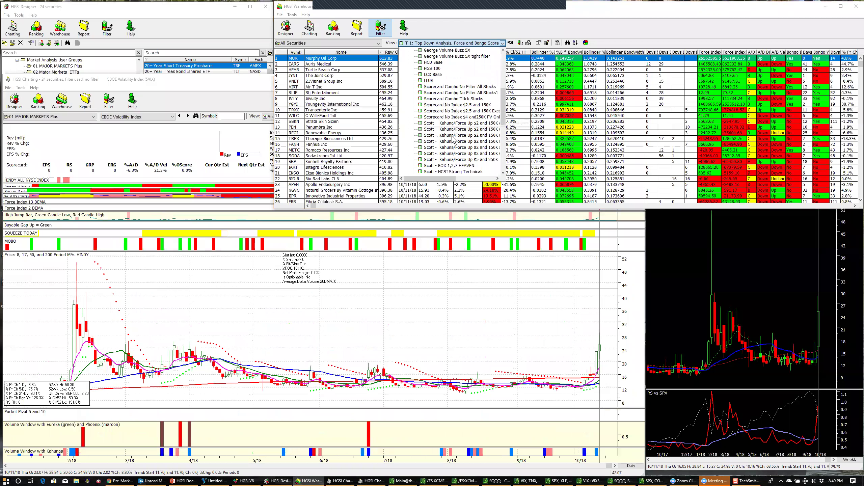
pyautogui.scroll(-3, 454, 140)
pyautogui.scroll(-2, 456, 118)
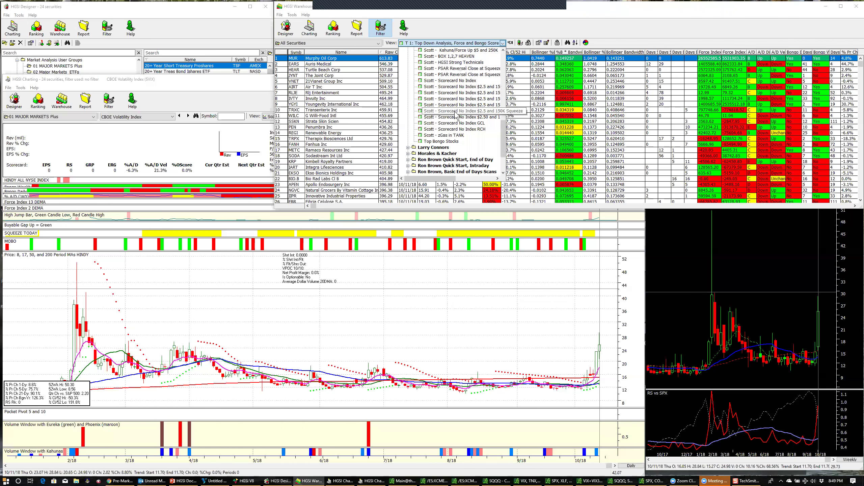
pyautogui.scroll(3, 454, 132)
pyautogui.scroll(4, 453, 133)
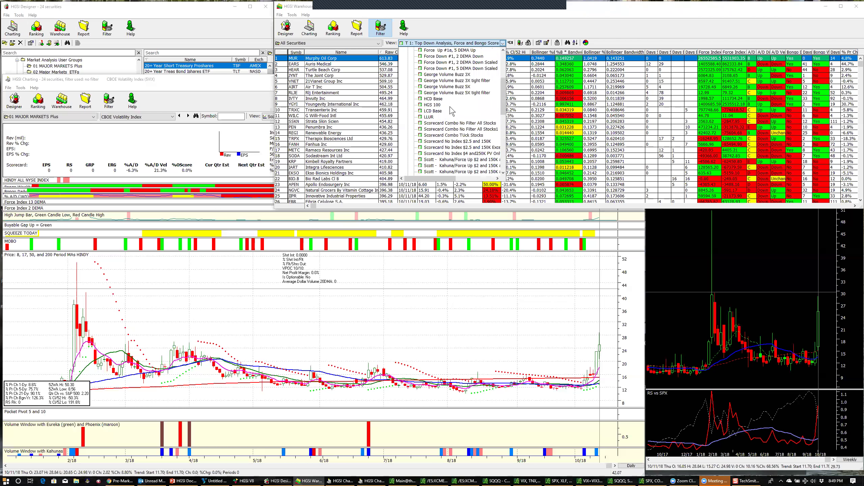
pyautogui.scroll(3, 452, 111)
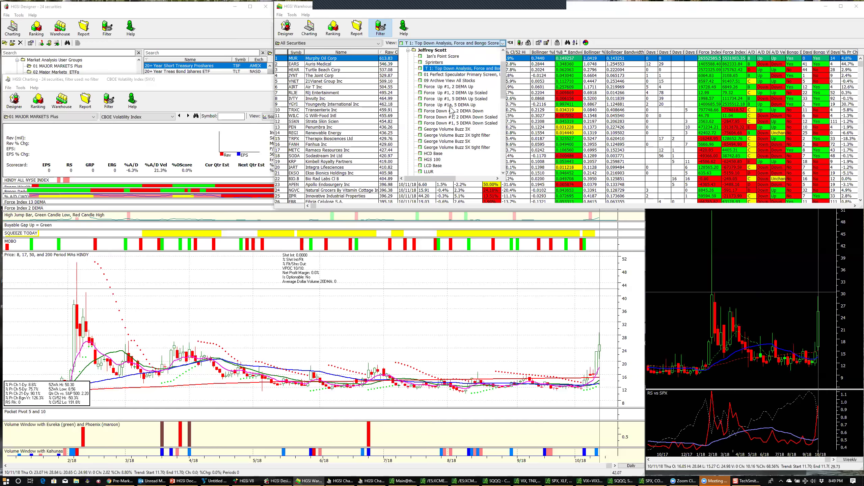
pyautogui.click(523, 25)
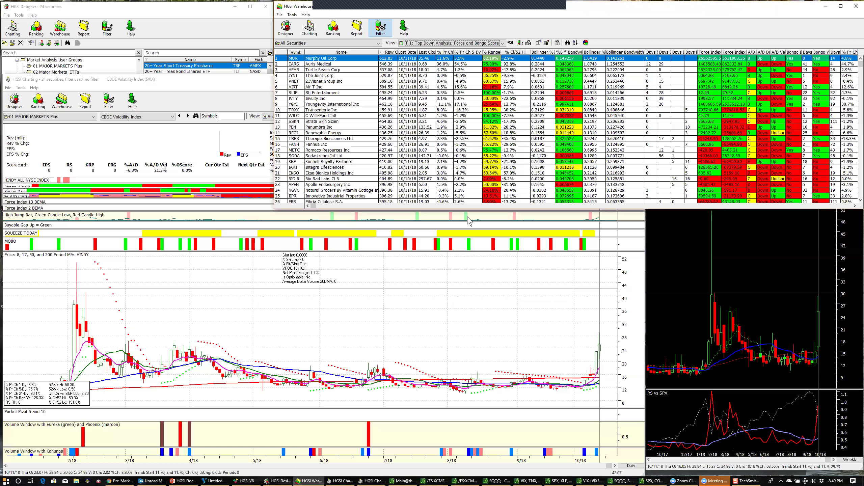
# Examine the remaining columns of the filtered list and switch the view to Scorecard Combo No Filter All Stocks
pyautogui.moveTo(316, 204); pyautogui.dragTo(854, 207)
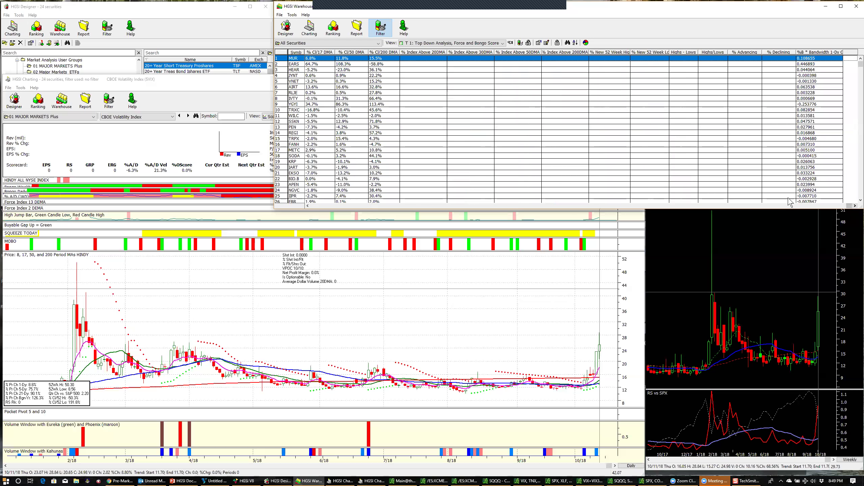
pyautogui.moveTo(849, 207); pyautogui.dragTo(317, 214)
pyautogui.click(438, 43)
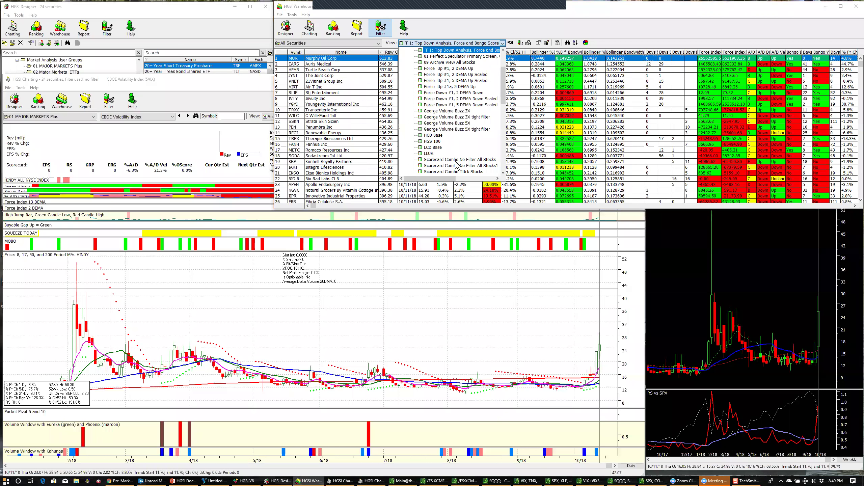
pyautogui.click(457, 164)
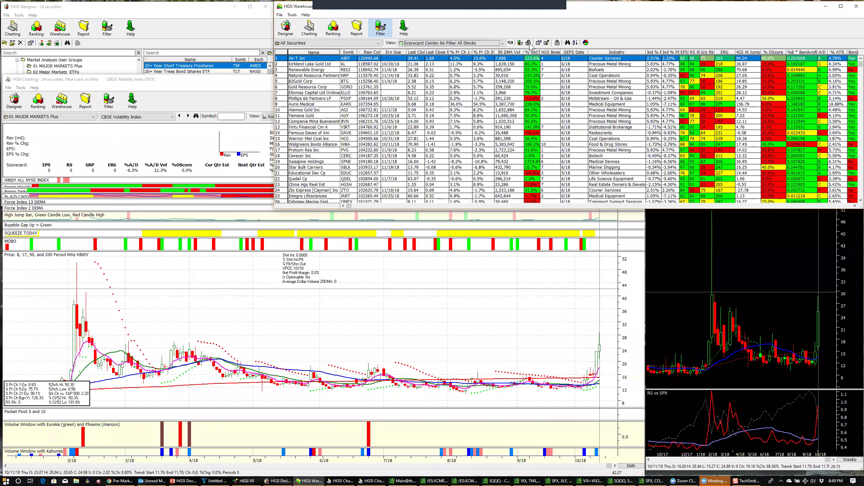
# Apply the ERG 240 Filter for BOXES filter to the scorecard list of All Securities
pyautogui.click(381, 28)
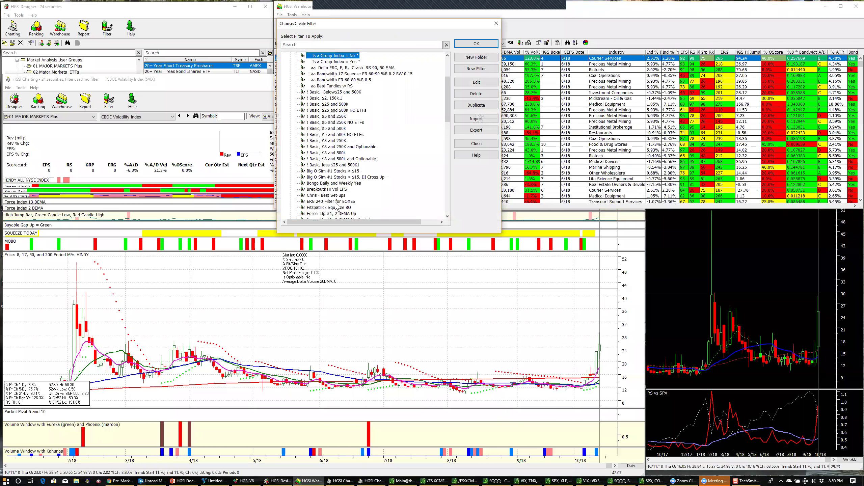
pyautogui.scroll(-2, 336, 206)
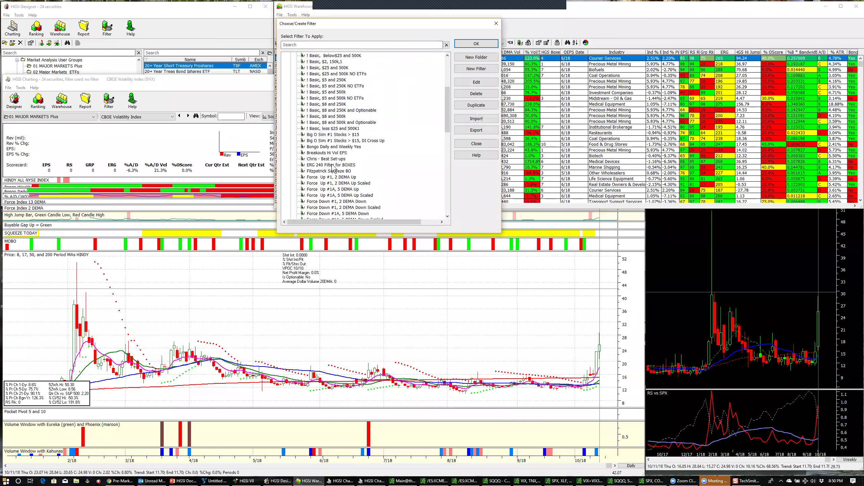
pyautogui.click(333, 165)
pyautogui.click(476, 43)
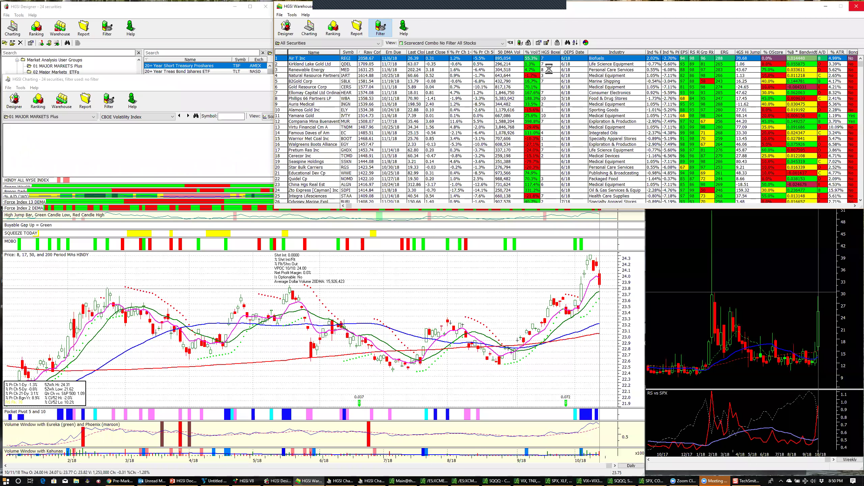
# Edit the Scorecard Combo No Filter All Stocks view so that it activates the IAN BOX 255 filter
pyautogui.click(538, 40)
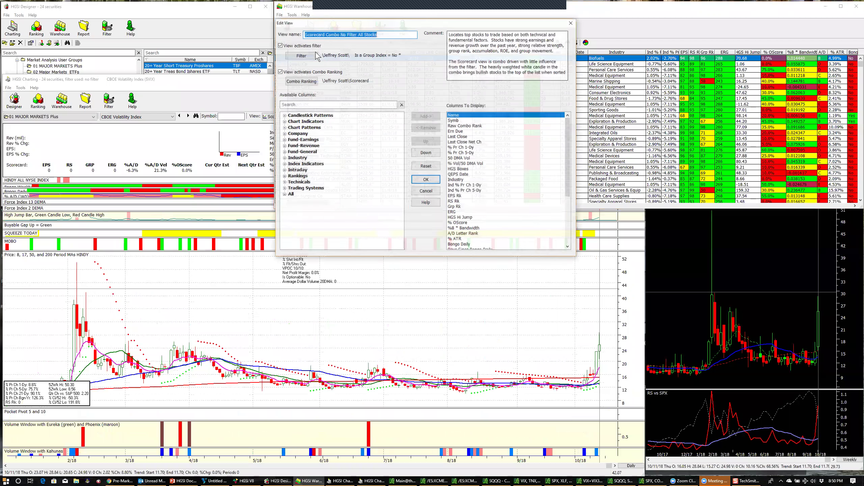
pyautogui.click(303, 55)
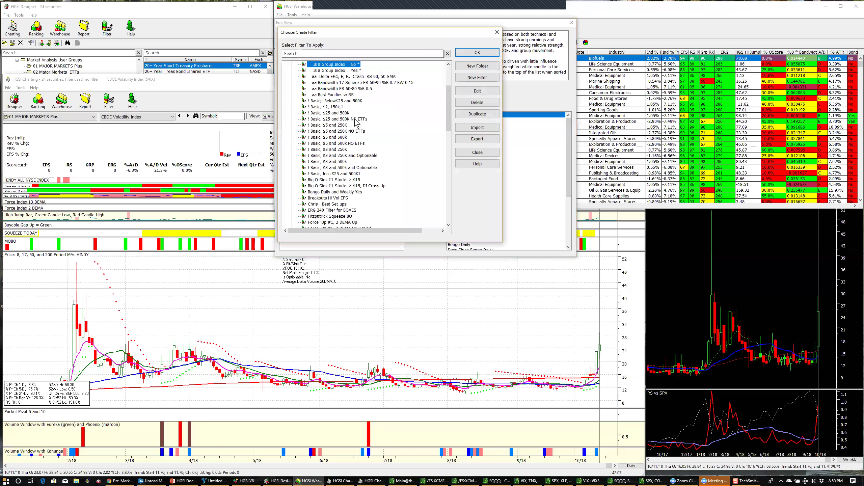
pyautogui.scroll(-6, 351, 150)
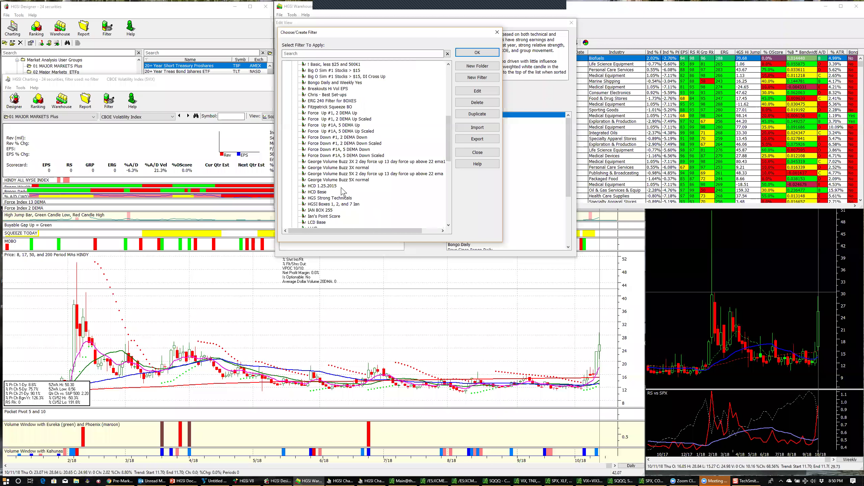
pyautogui.click(329, 211)
pyautogui.click(477, 52)
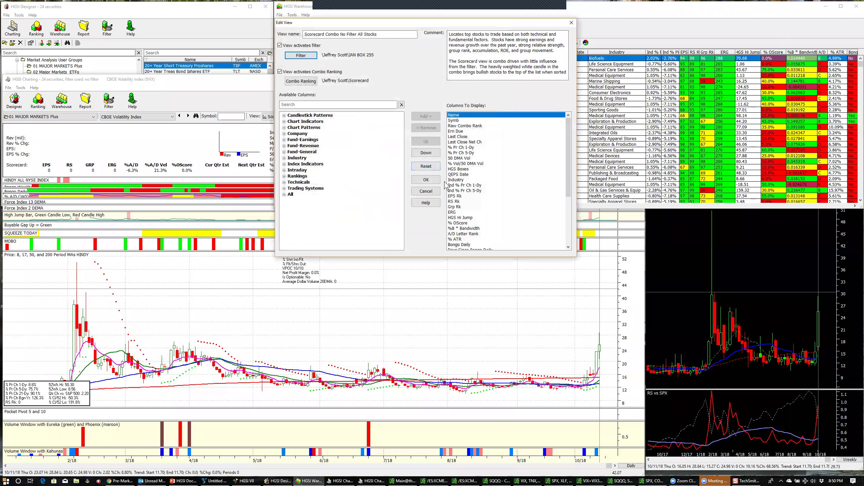
pyautogui.click(426, 180)
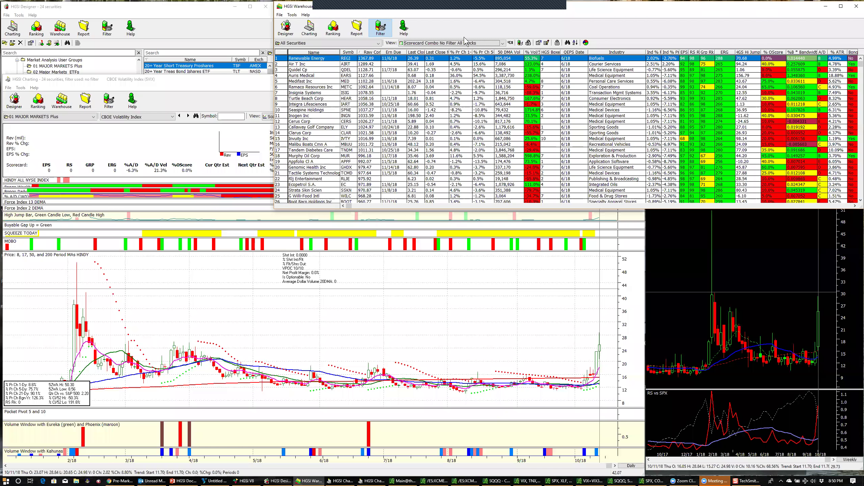
# Edit the IAN BOX 255 filter and add an And condition on the HGS Boxes field below the ERG condition
pyautogui.click(380, 29)
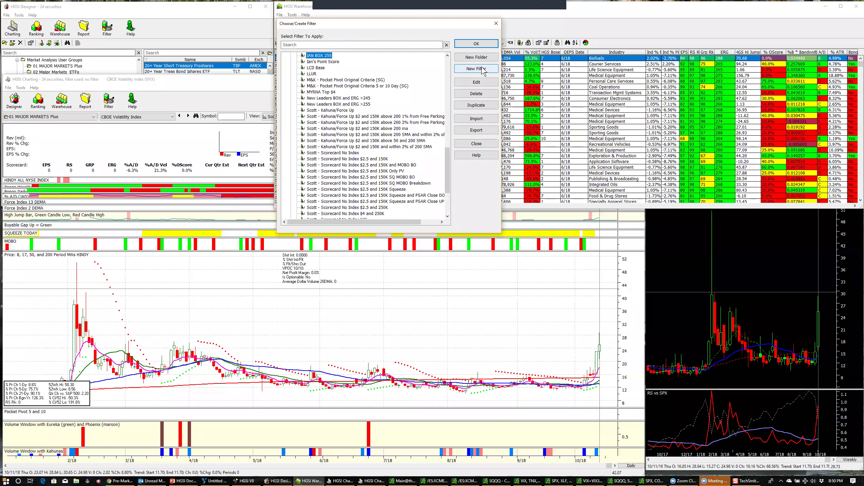
pyautogui.click(476, 83)
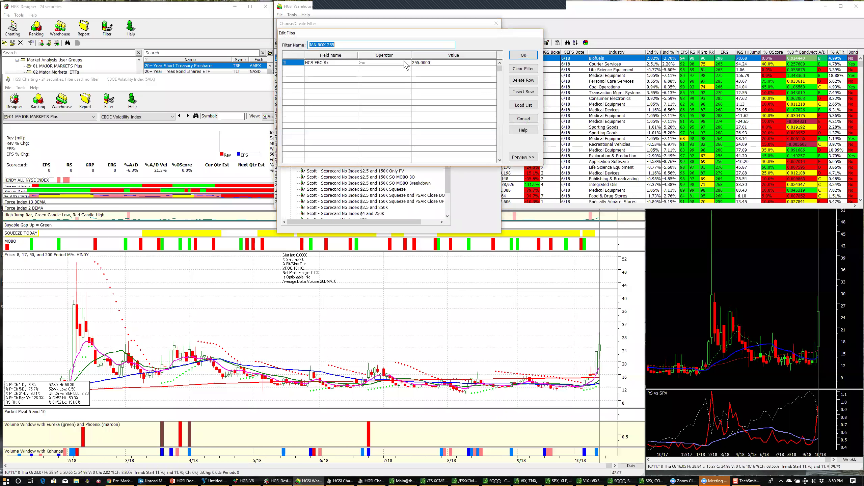
pyautogui.click(290, 68)
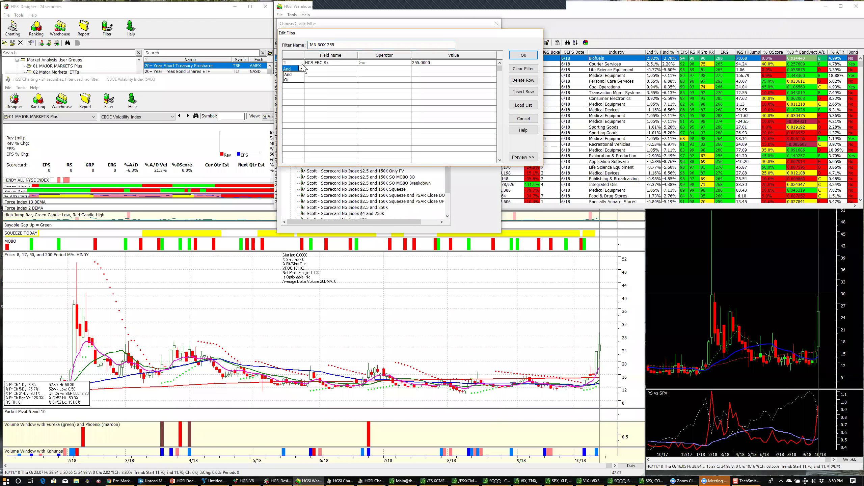
pyautogui.click(319, 69)
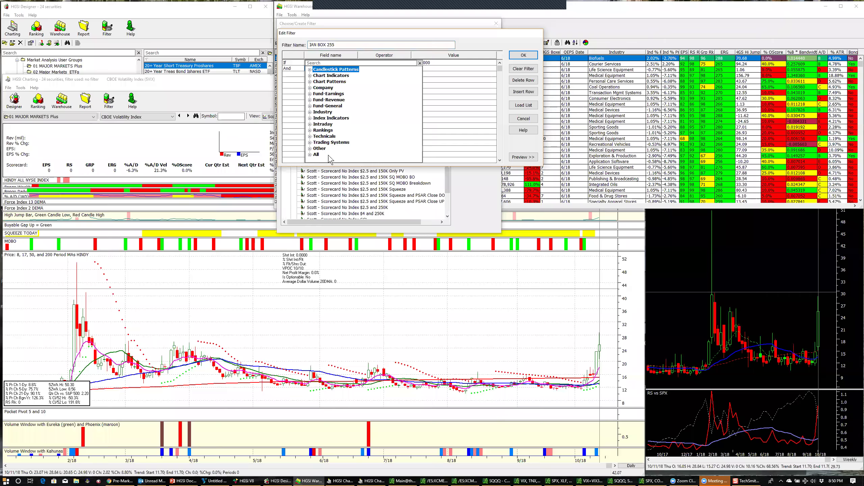
pyautogui.click(310, 155)
pyautogui.scroll(-12, 337, 139)
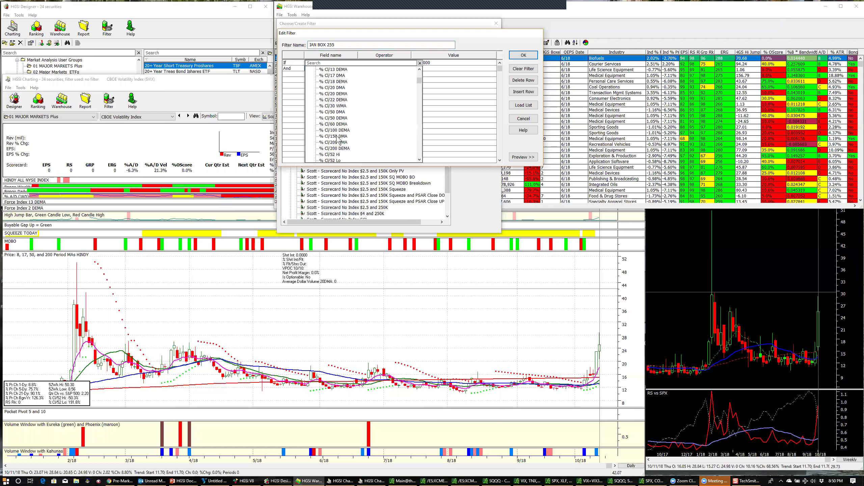
pyautogui.scroll(-15, 421, 96)
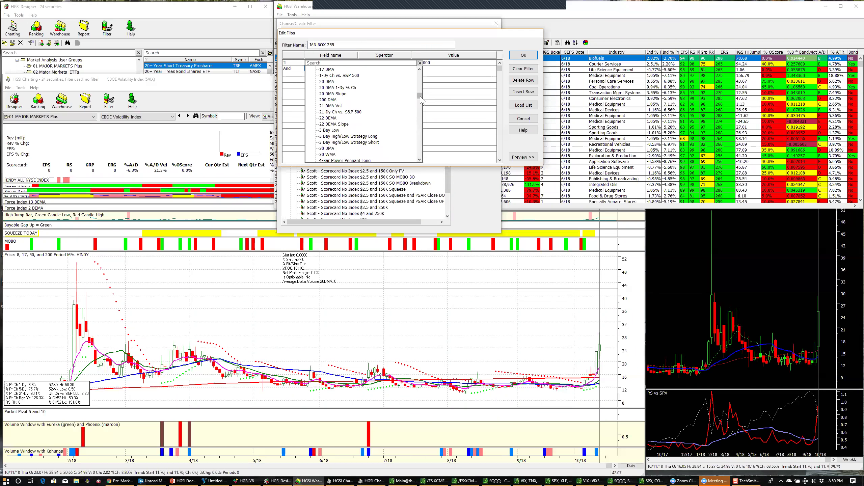
pyautogui.scroll(-7, 425, 128)
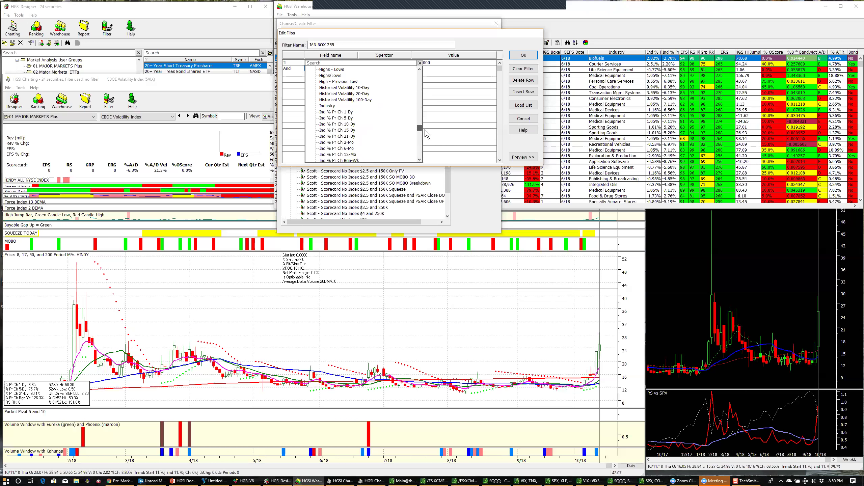
pyautogui.scroll(-5, 377, 111)
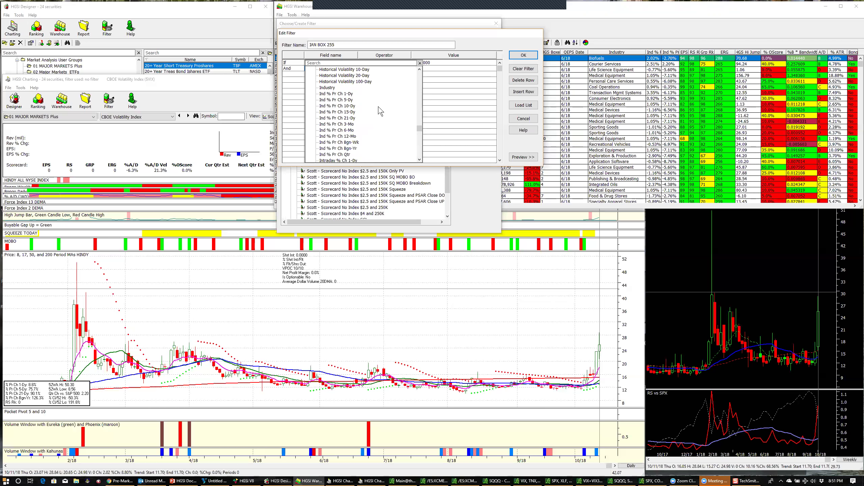
pyautogui.scroll(6, 380, 111)
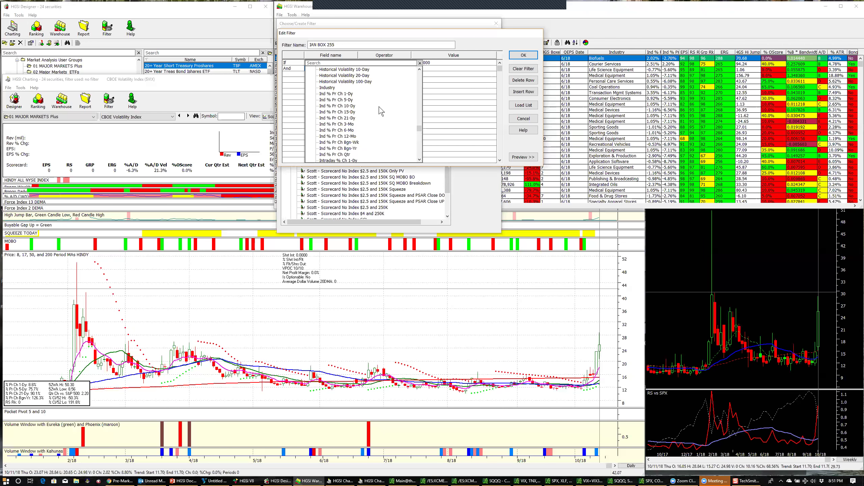
pyautogui.click(335, 76)
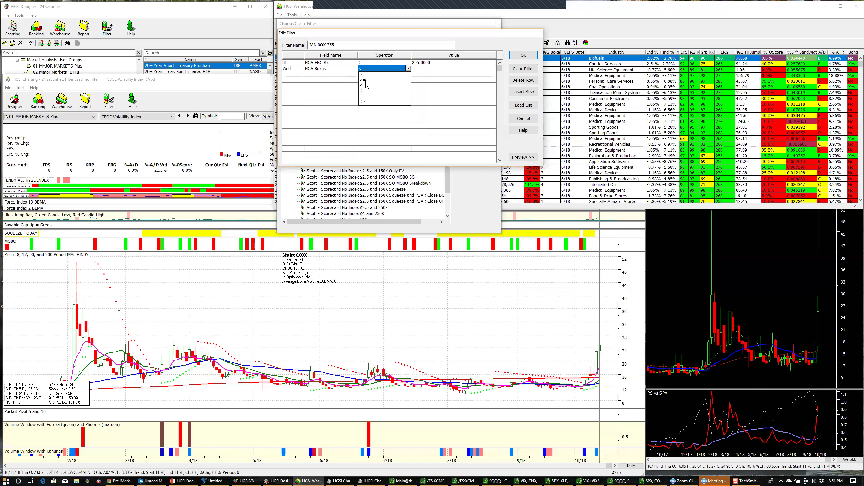
# Set the HGS Boxes condition to greater than 0, save the filter and apply it to All Securities
pyautogui.click(361, 75)
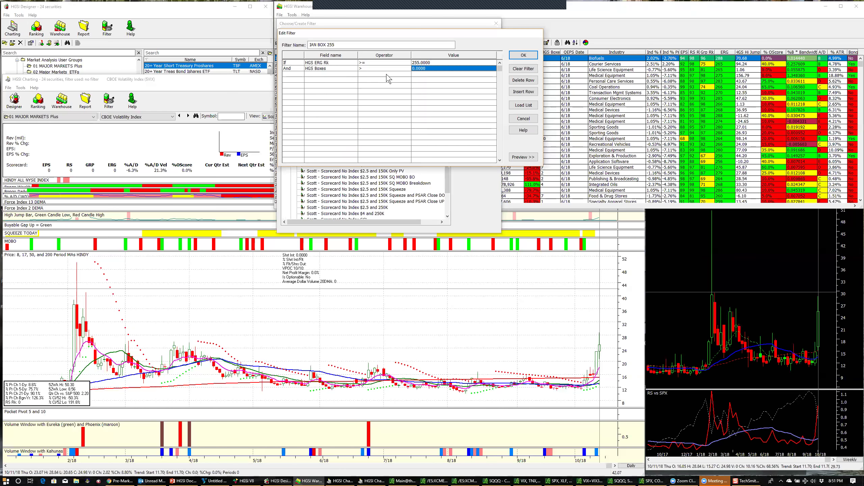
pyautogui.click(515, 56)
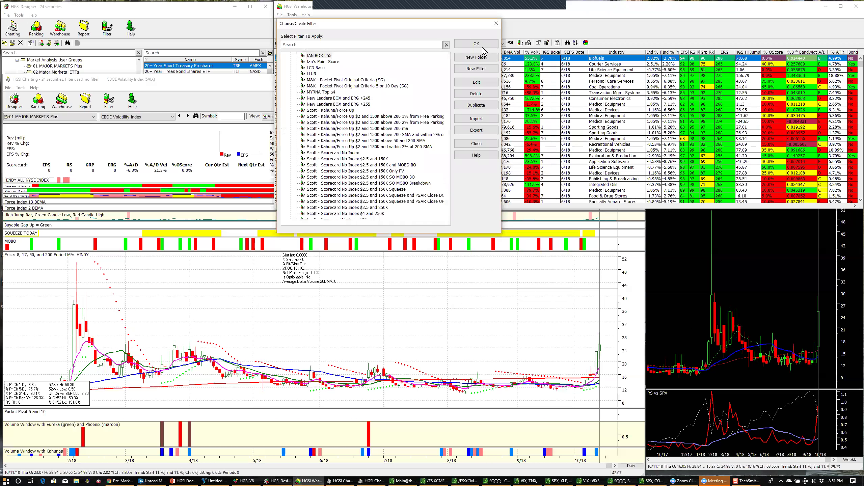
pyautogui.click(482, 47)
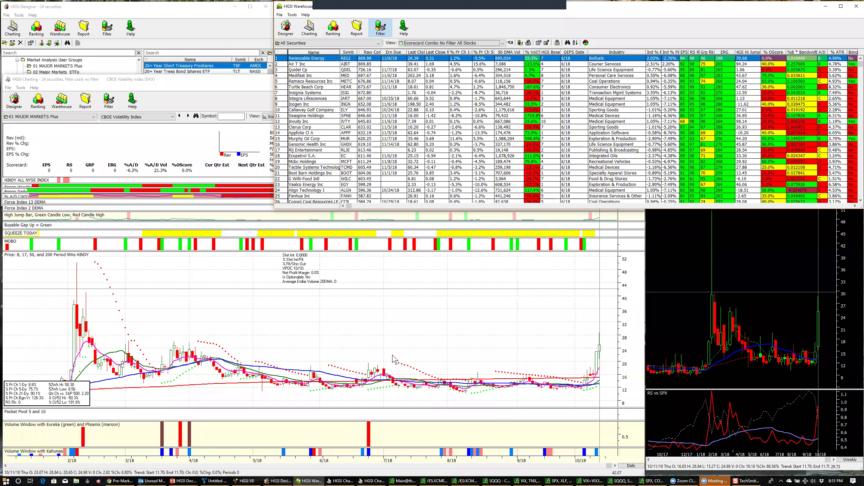
# In File Explorer, browse Dropbox to the June 2015 PPT folder inside ! AAA and open the 6.27 #2 HGSI Trading Philosophy presentation
pyautogui.click(77, 481)
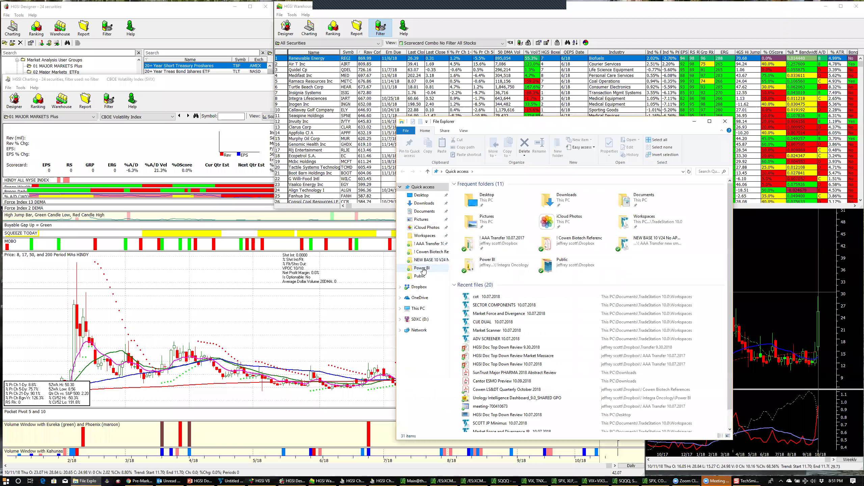
pyautogui.click(418, 287)
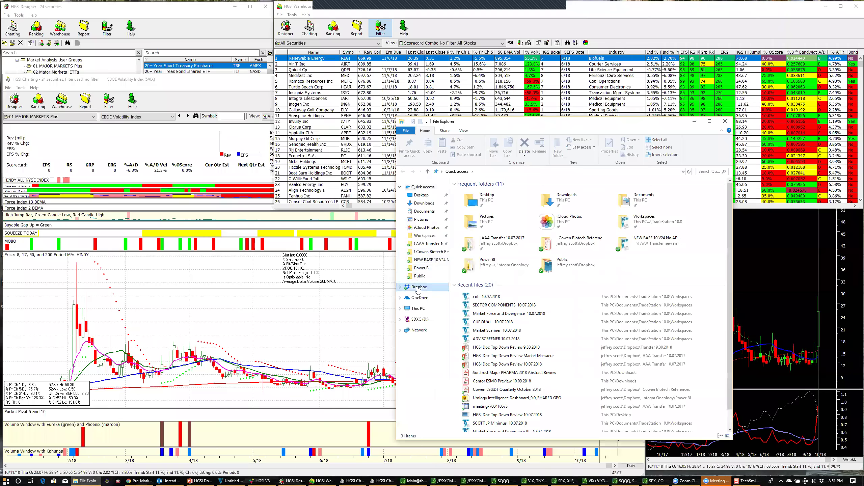
pyautogui.click(467, 193)
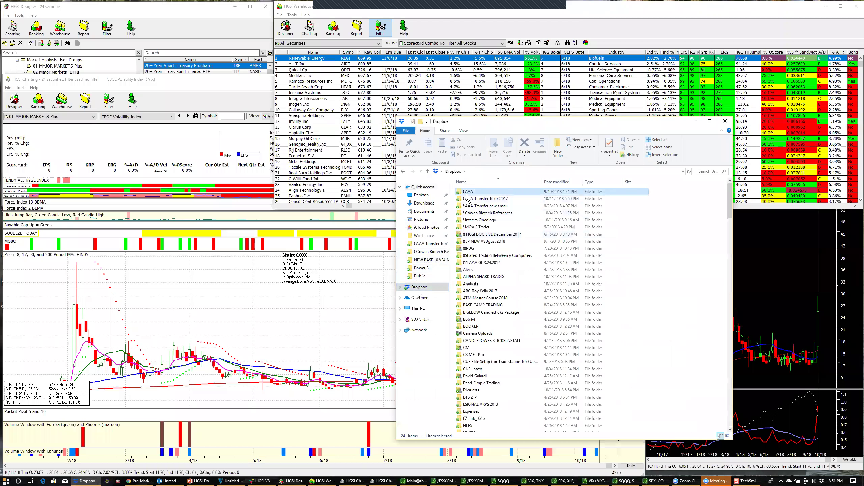
pyautogui.doubleClick(468, 193)
pyautogui.doubleClick(470, 191)
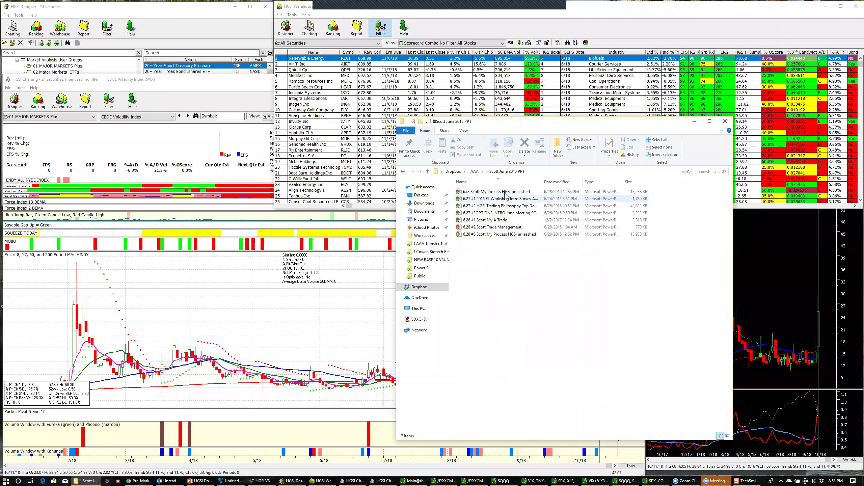
pyautogui.click(517, 206)
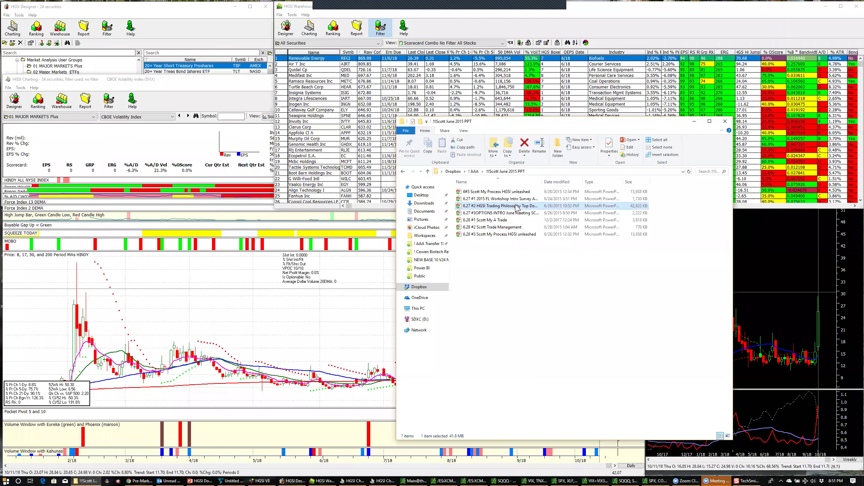
pyautogui.doubleClick(518, 206)
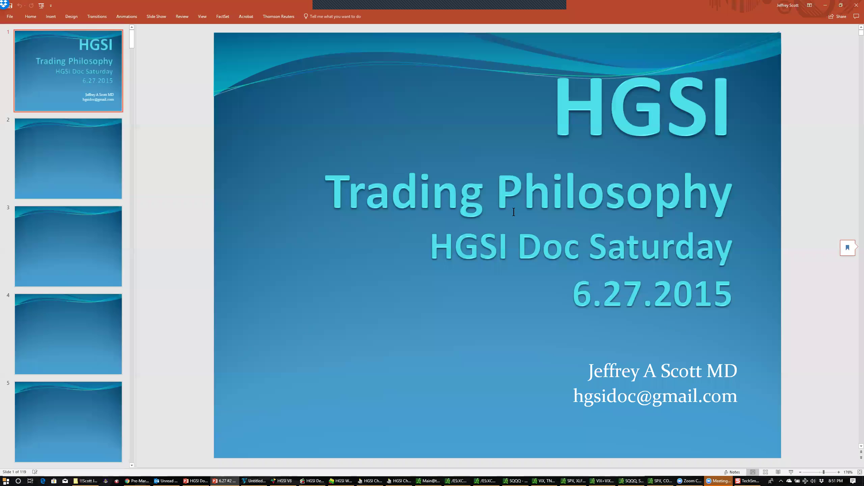
# Examine the trading setup, HGS Boxes performance and Market Review 2013 slides, and close the presentation
pyautogui.scroll(-1, 447, 227)
pyautogui.scroll(-5, 447, 228)
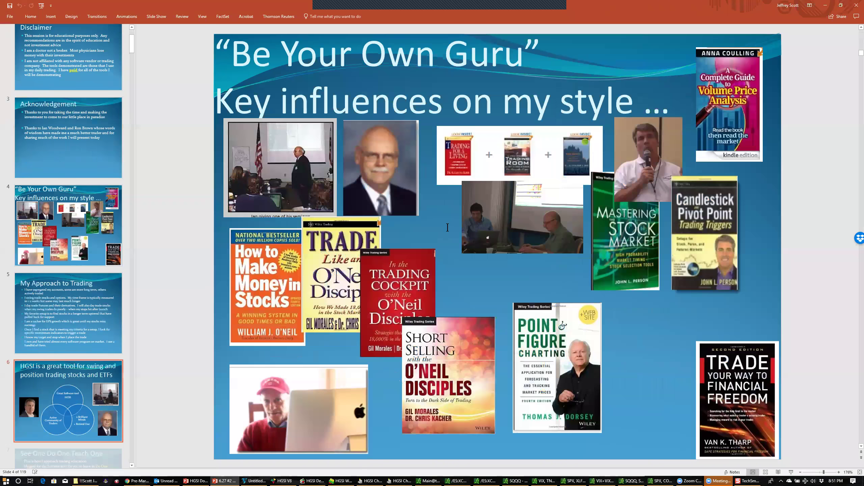
pyautogui.scroll(-2, 157, 300)
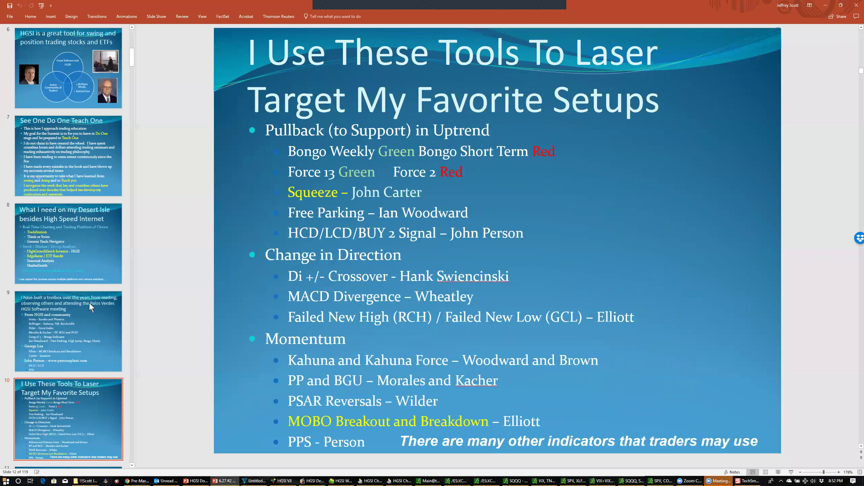
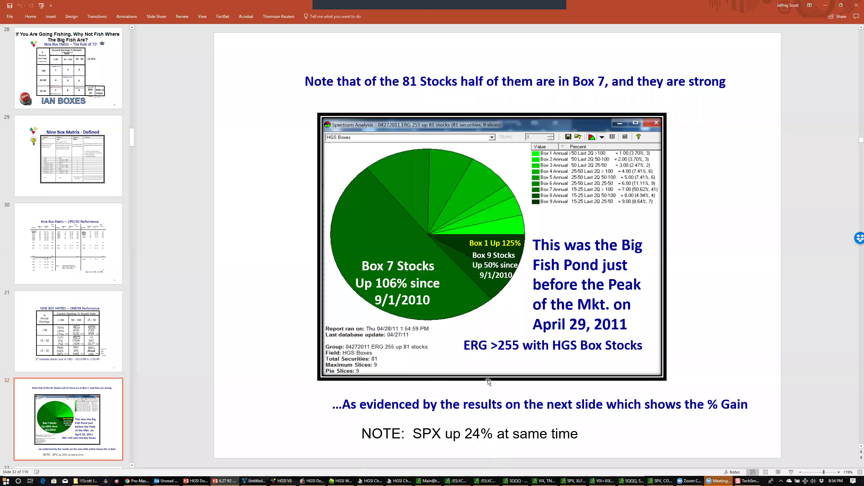
pyautogui.scroll(-1, 676, 289)
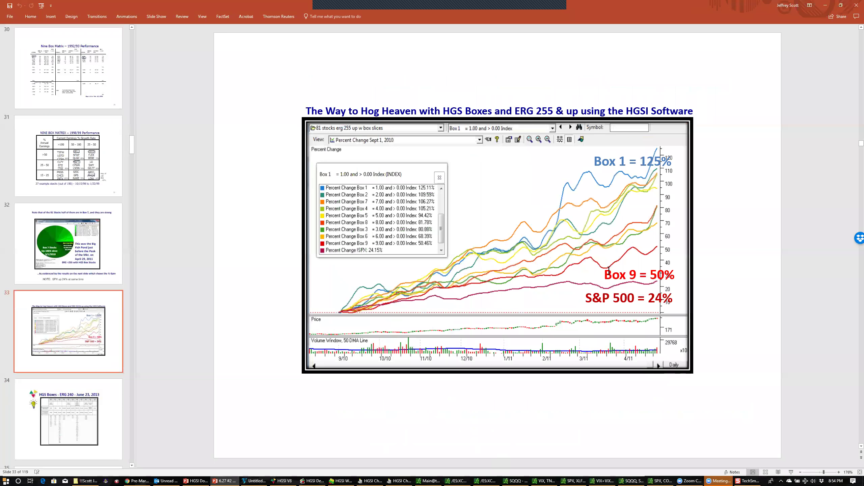
pyautogui.scroll(-1, 544, 136)
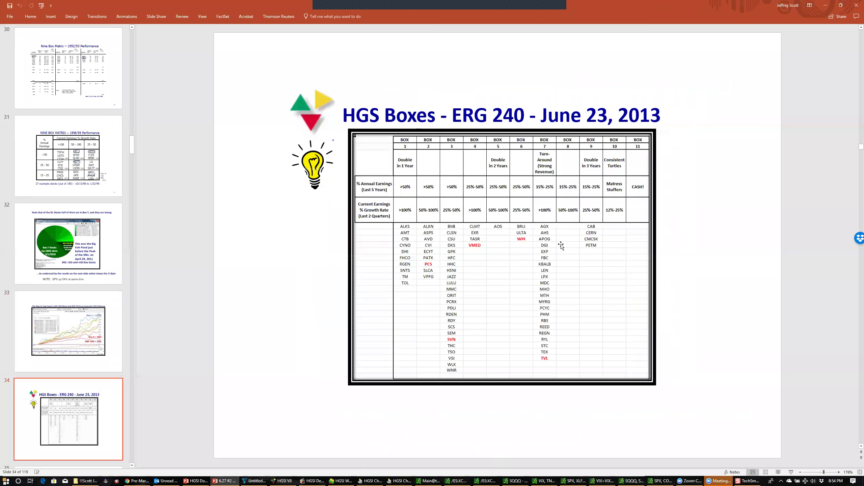
pyautogui.scroll(-1, 561, 245)
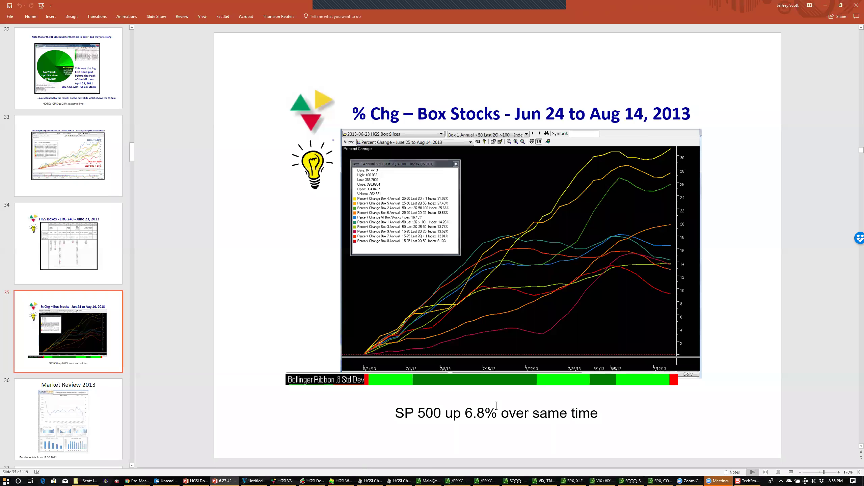
pyautogui.scroll(-1, 496, 406)
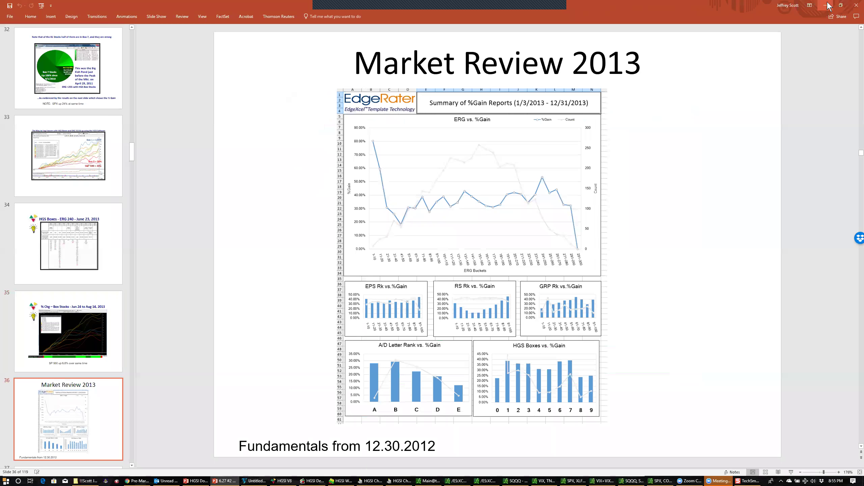
pyautogui.click(852, 7)
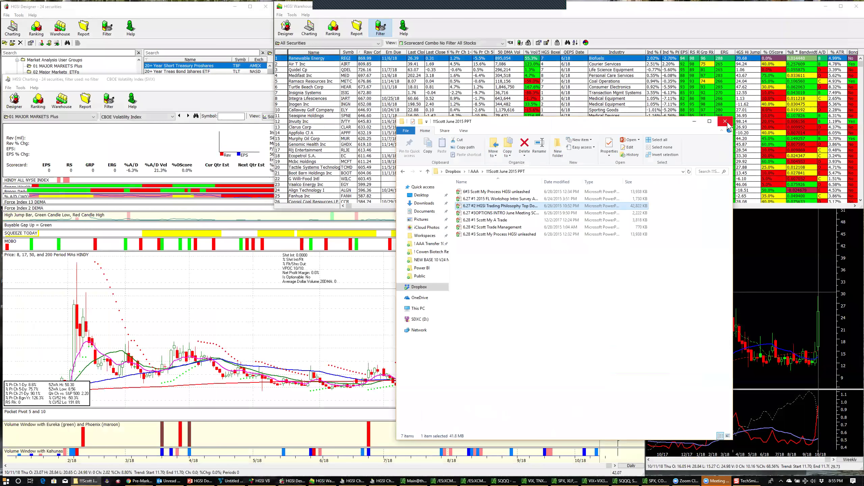
# Return to the HGSI Warehouse and review the ERG and HGS Boxes conditions of the IAN BOX 255 filter
pyautogui.click(451, 59)
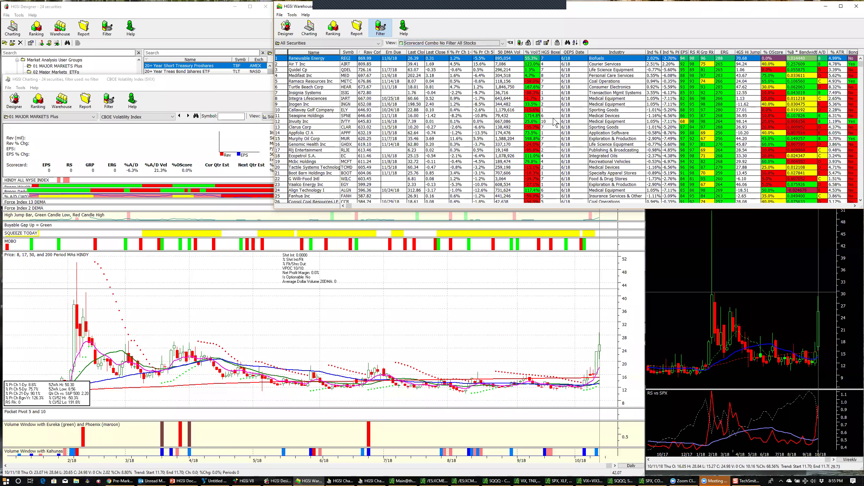
pyautogui.click(378, 27)
pyautogui.click(476, 82)
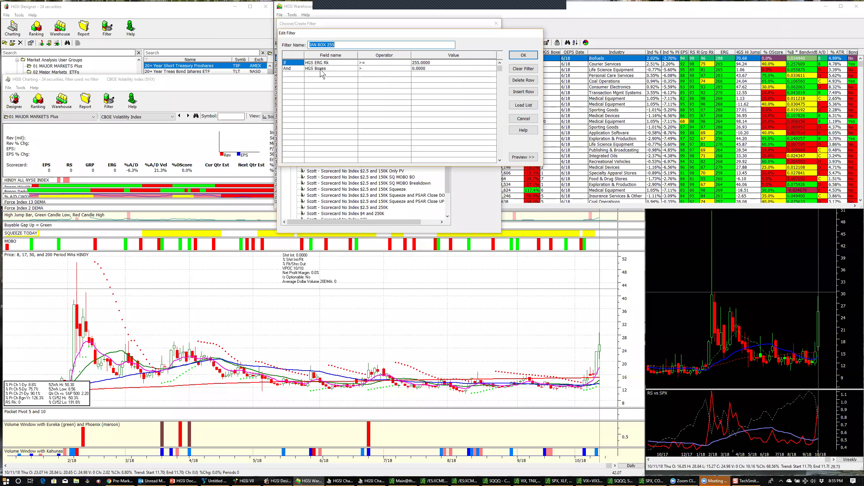
pyautogui.click(520, 55)
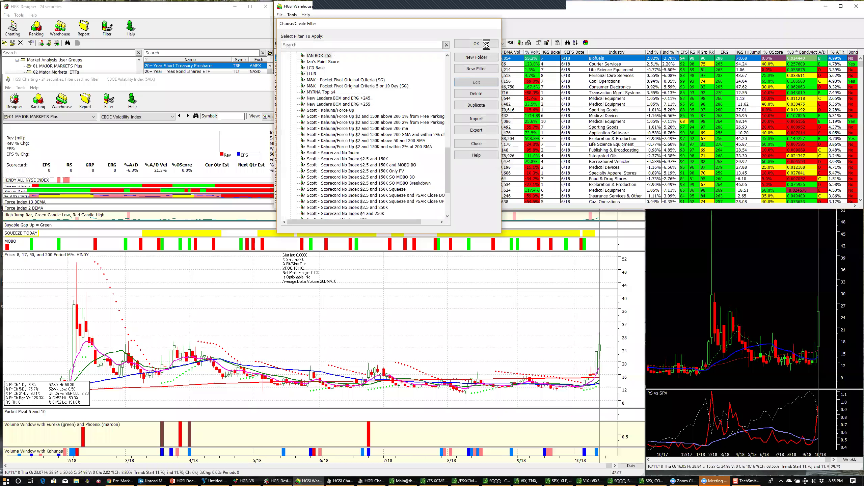
# Apply the IAN BOX 255 filter to All Securities and run a Spectrum Analysis using the HGS Box Stocks slice options
pyautogui.click(486, 44)
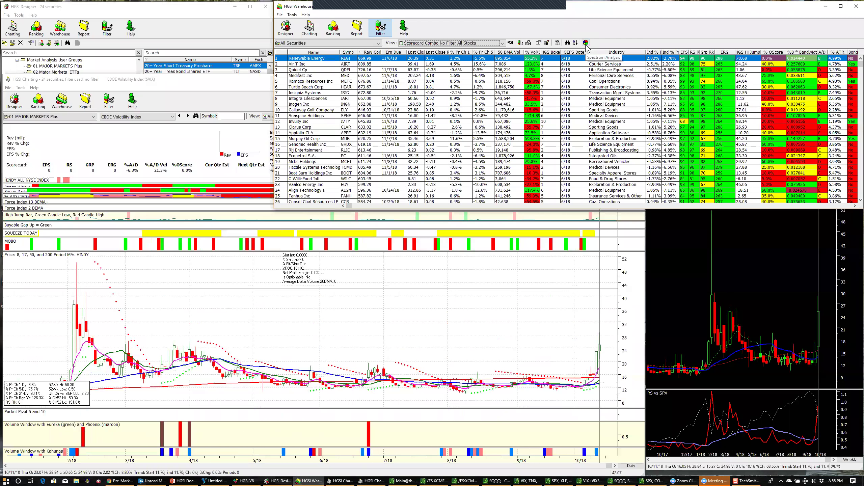
pyautogui.click(586, 44)
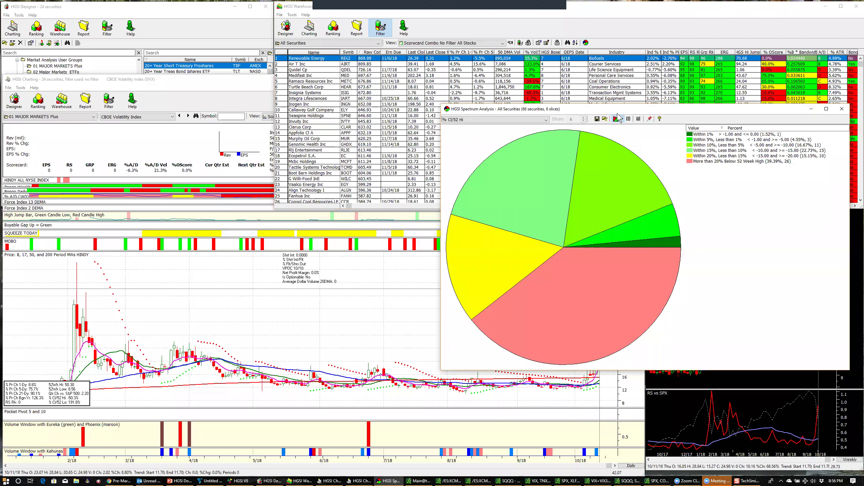
pyautogui.click(623, 120)
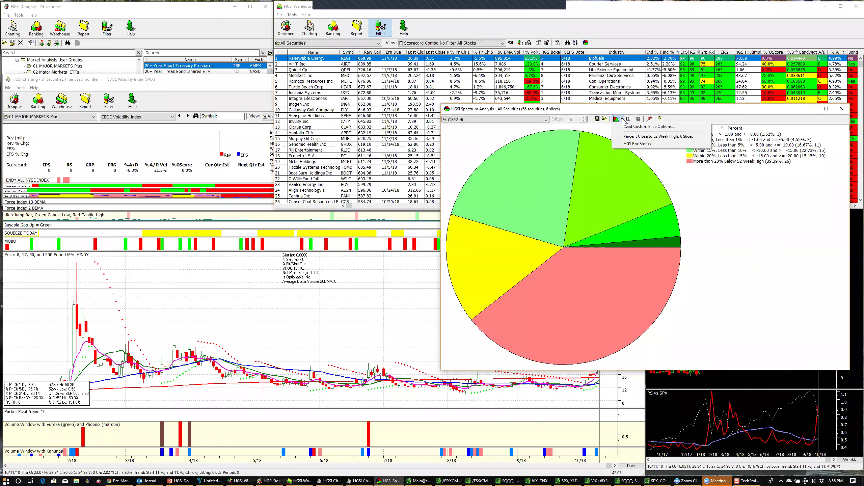
pyautogui.click(633, 126)
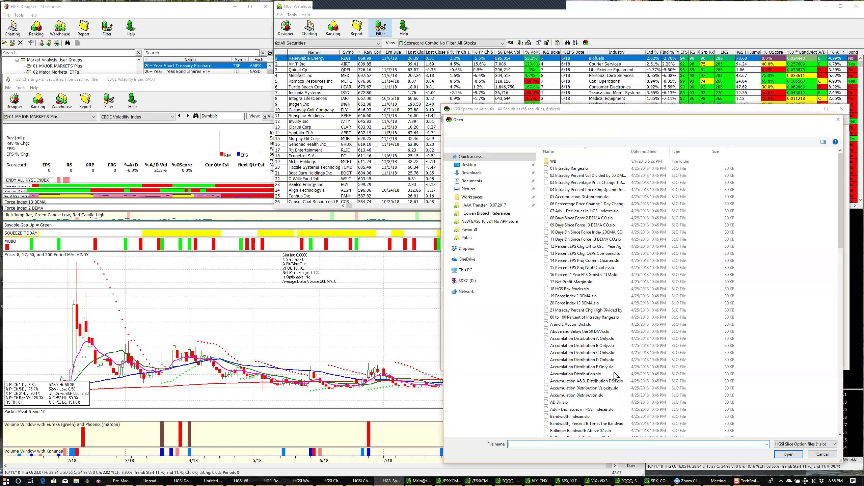
pyautogui.scroll(-1, 596, 328)
pyautogui.scroll(-13, 595, 329)
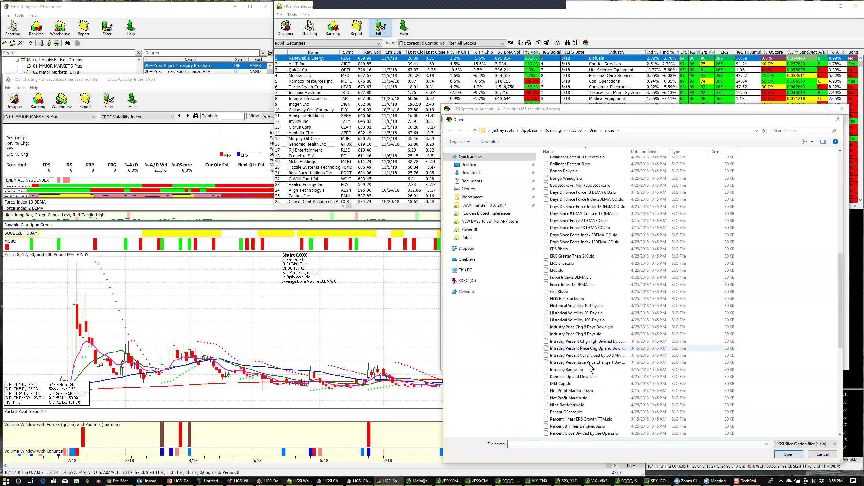
pyautogui.doubleClick(574, 299)
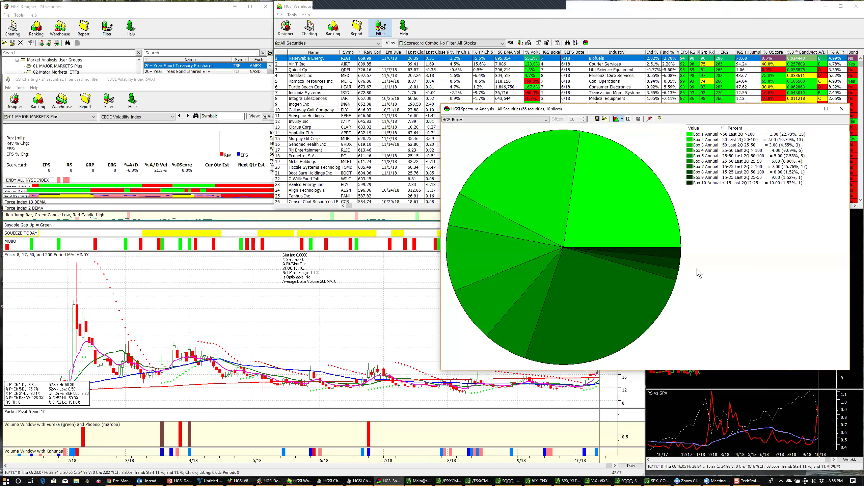
pyautogui.moveTo(666, 108); pyautogui.dragTo(613, 55)
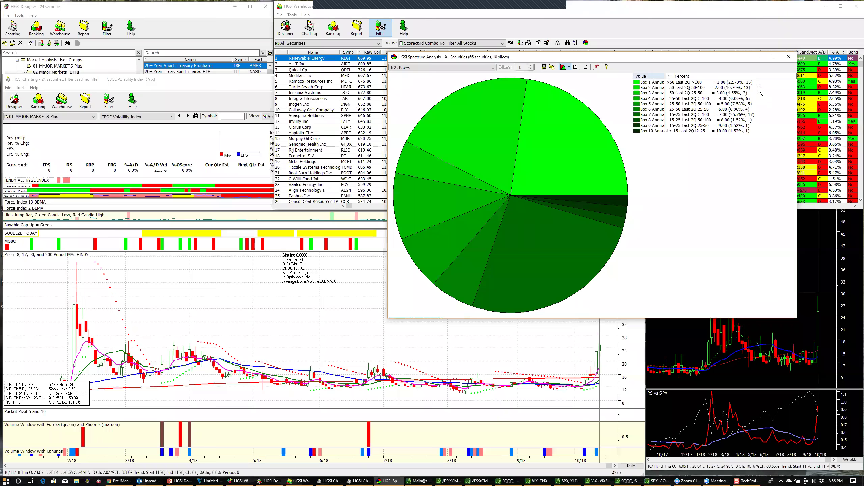
# Save the spectrum slices as date-prefixed folders in a user group named JAS OCT 11 BOTTOM WEBINAR, and close the analysis
pyautogui.click(552, 67)
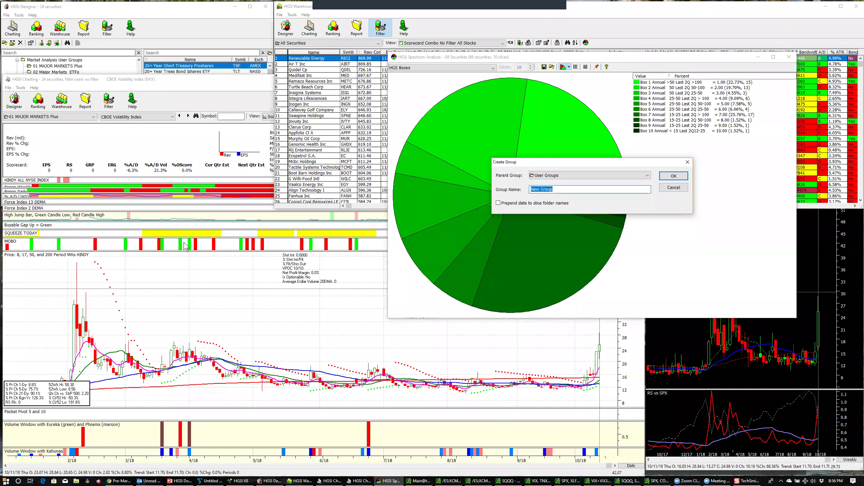
pyautogui.write('JAS OCT Q')
pyautogui.press('BackSpace')
pyautogui.write('11 BOTTOME')
pyautogui.write(' WE')
pyautogui.write('IN')
pyautogui.write('INA')
pyautogui.click(666, 176)
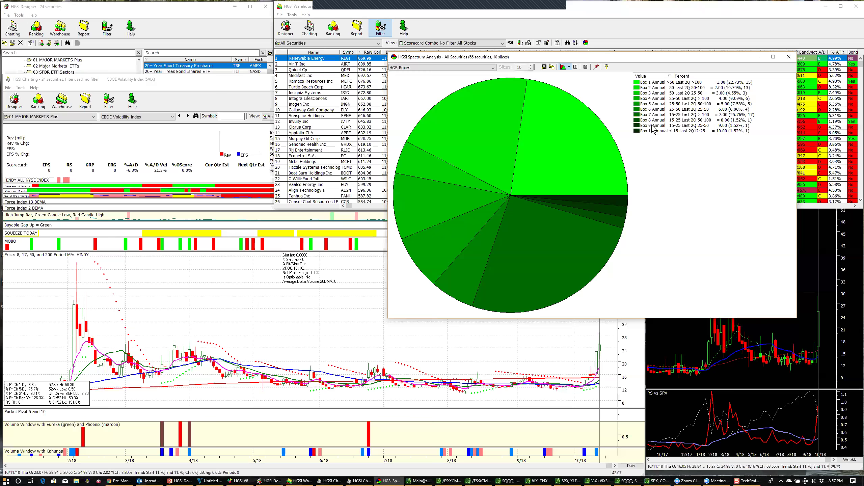
pyautogui.moveTo(578, 57); pyautogui.dragTo(514, 151)
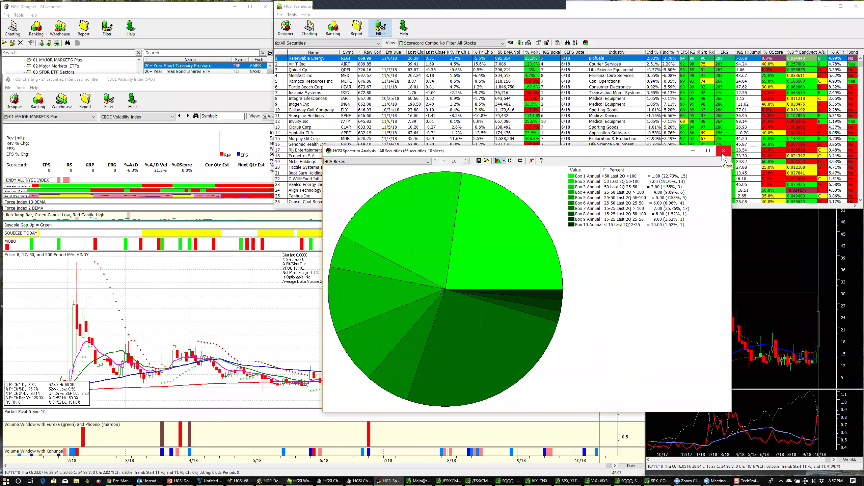
pyautogui.click(724, 151)
# Load the 2018-10-11 Box 1 Annual >50 Last 2Q >100 group from JAS OCT 11 BOTTOM WEBINAR into the Warehouse
pyautogui.click(318, 43)
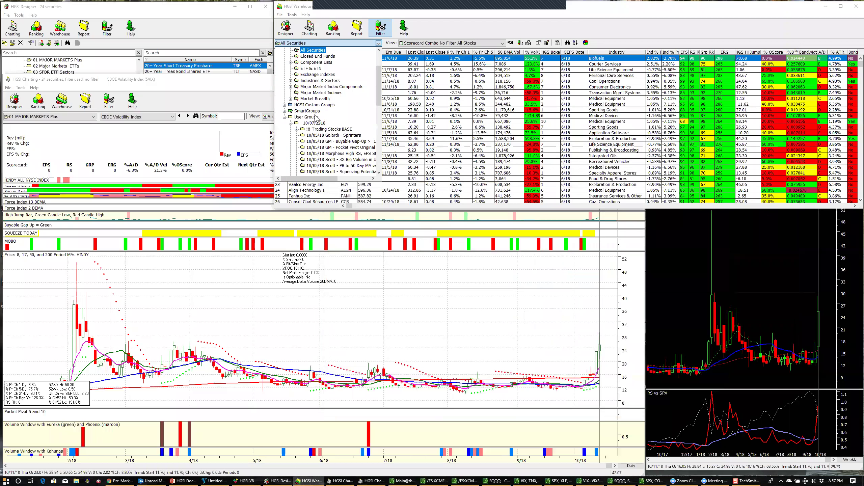
pyautogui.click(292, 123)
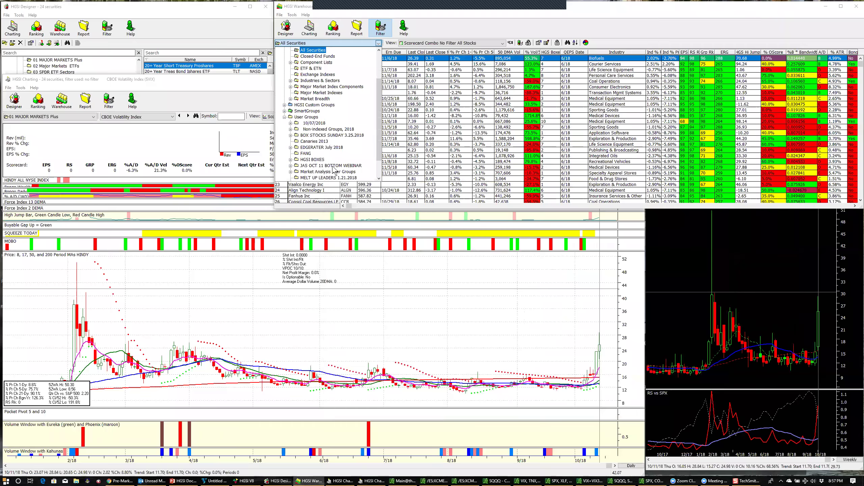
pyautogui.click(291, 166)
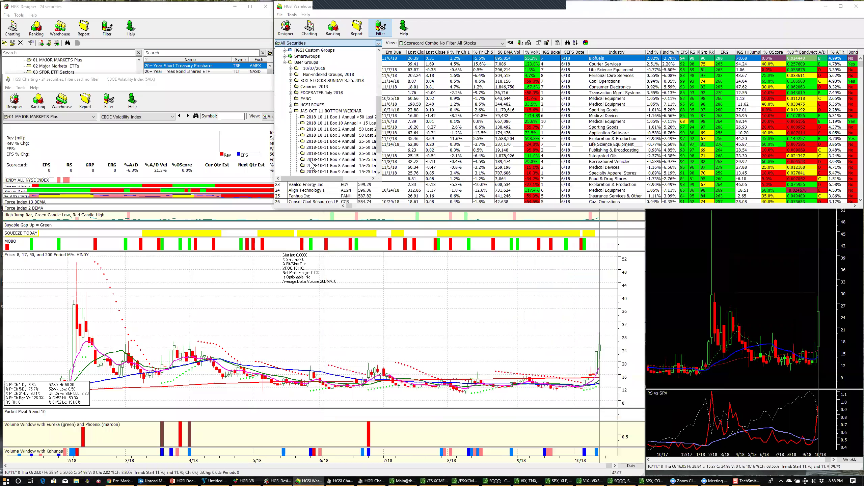
pyautogui.click(328, 119)
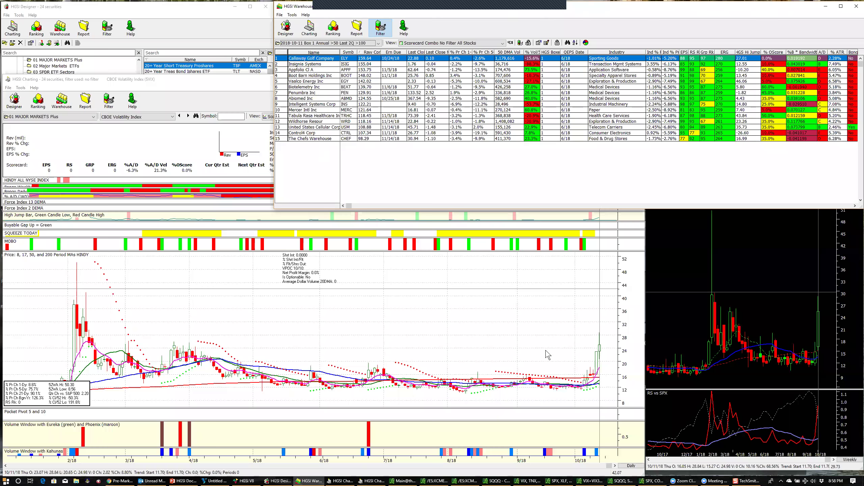
# Switch to TradeStation, check the CUE DUAL and Market Scanner workspaces, and exit without saving any desktop changes while opening Task Manager
pyautogui.click(219, 480)
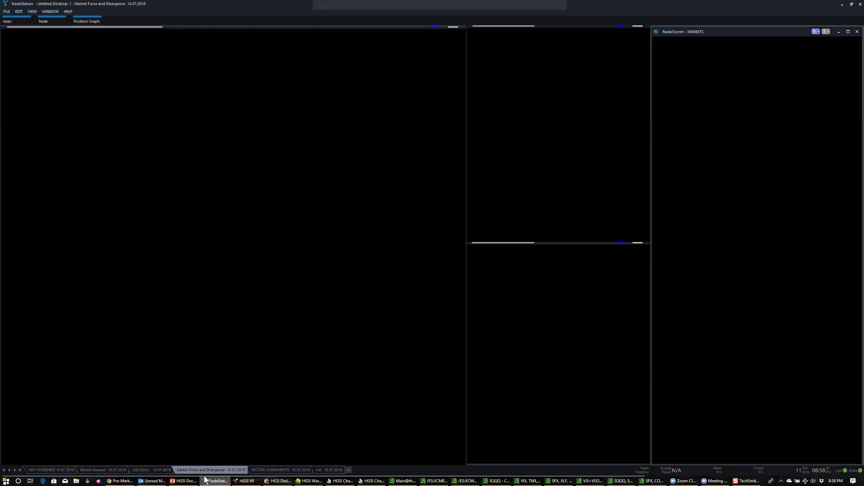
pyautogui.click(162, 469)
pyautogui.click(102, 471)
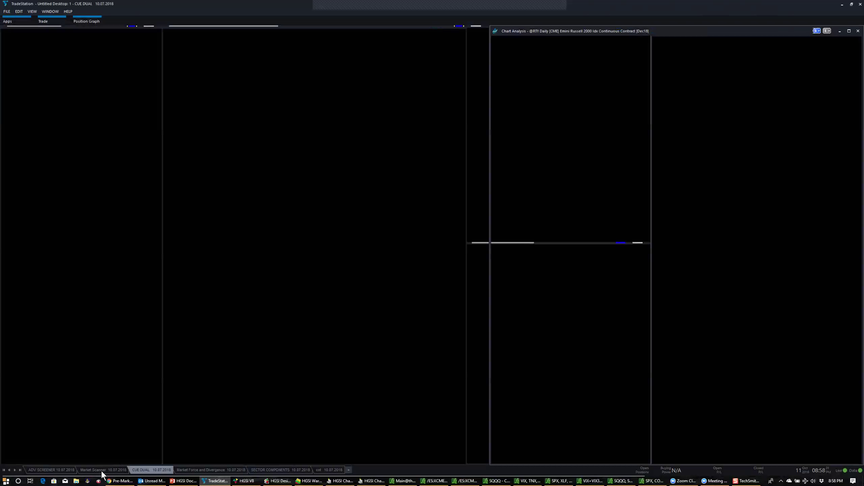
pyautogui.click(856, 4)
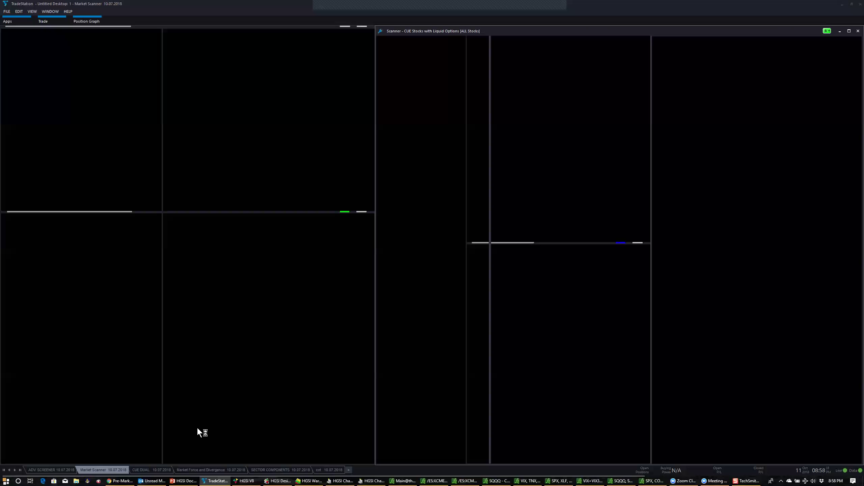
pyautogui.hotkey('ctrl', 'shift', 'Escape')
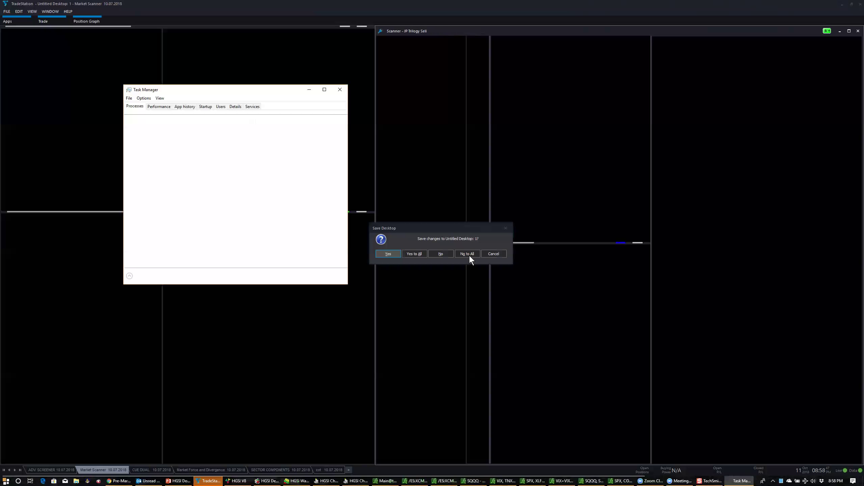
pyautogui.click(467, 255)
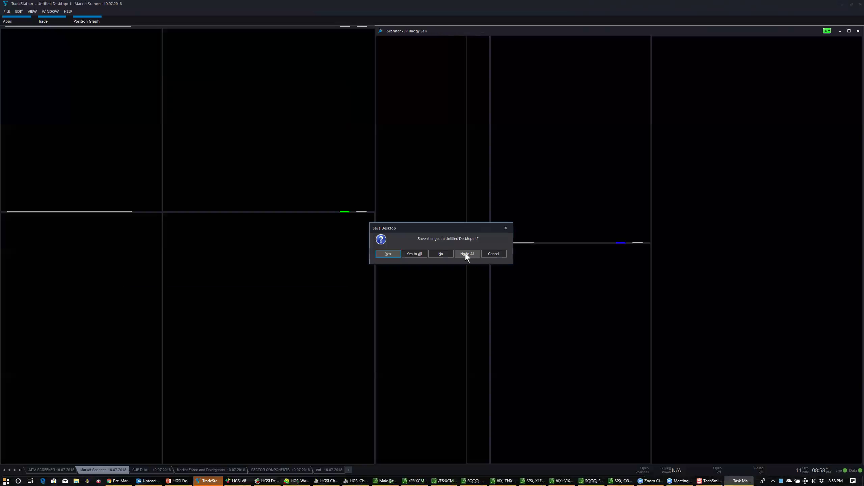
pyautogui.click(465, 254)
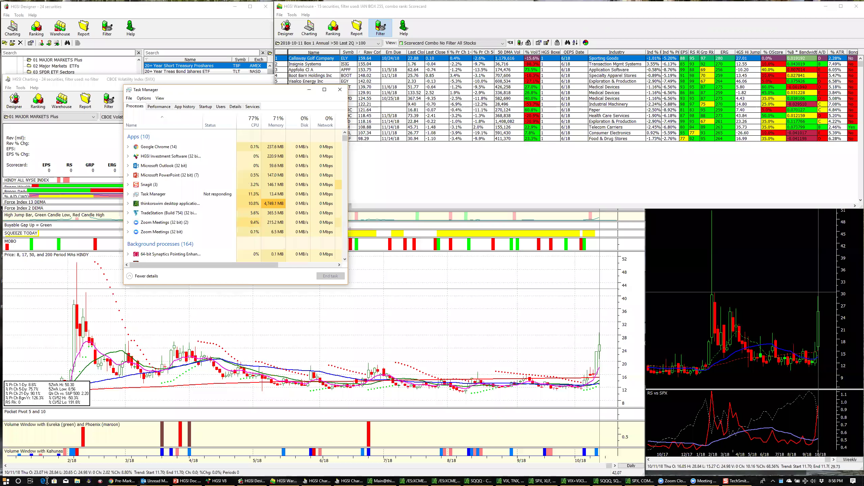
# Relaunch TradeStation and close Task Manager
pyautogui.click(6, 481)
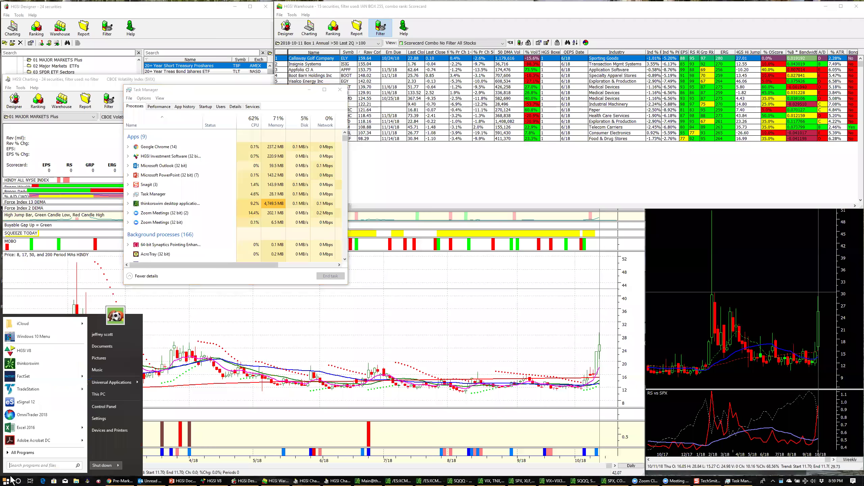
pyautogui.click(32, 397)
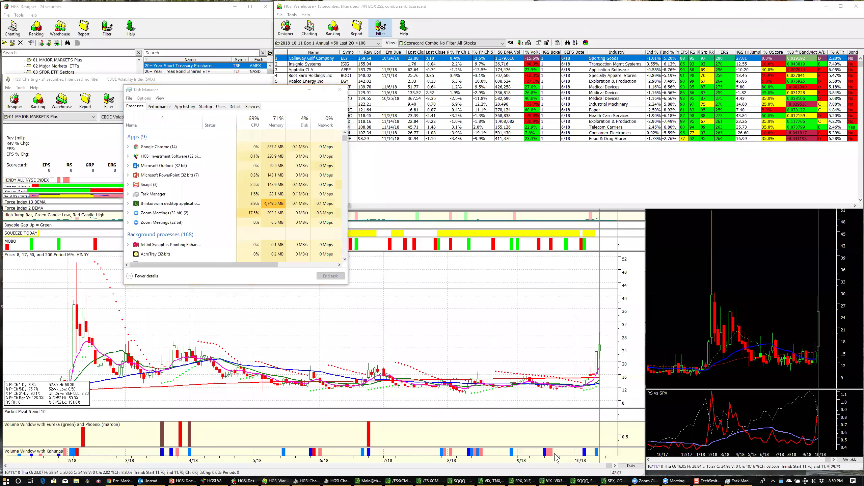
pyautogui.click(341, 90)
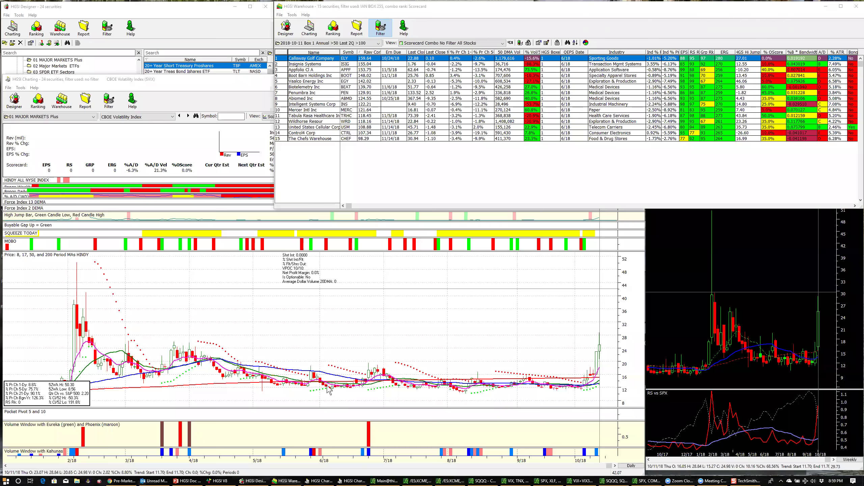
# In HGSI Designer, select the 07 Industry Groups folder and load it into the Warehouse
pyautogui.click(174, 16)
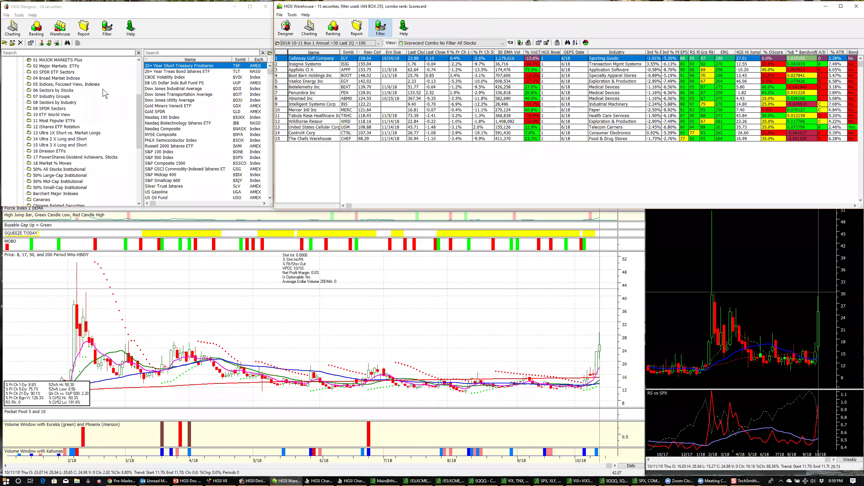
pyautogui.click(45, 97)
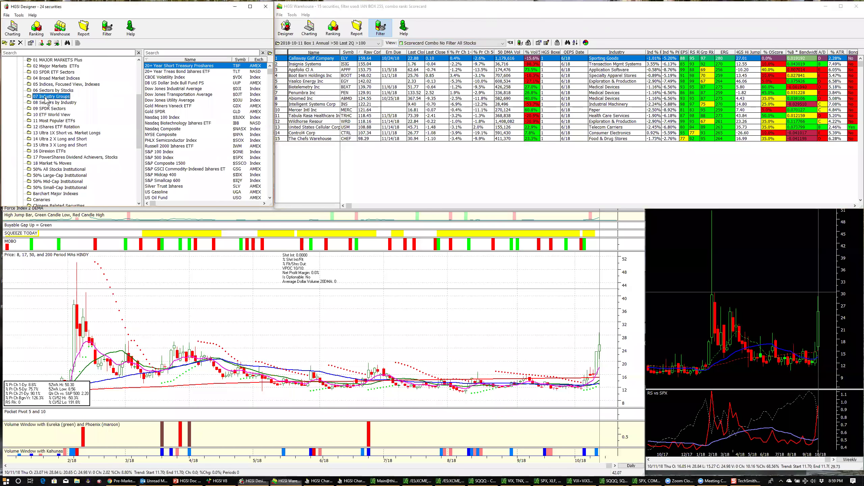
pyautogui.click(57, 32)
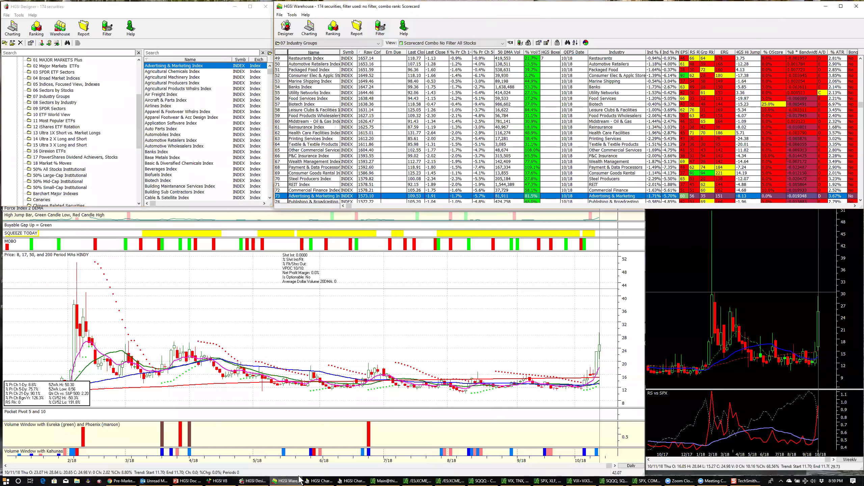
pyautogui.click(31, 480)
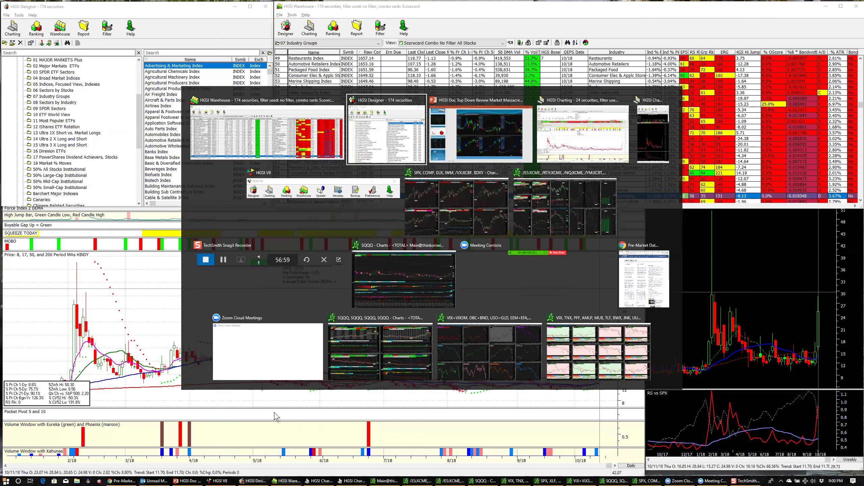
pyautogui.hotkey('alt', 'Tab')
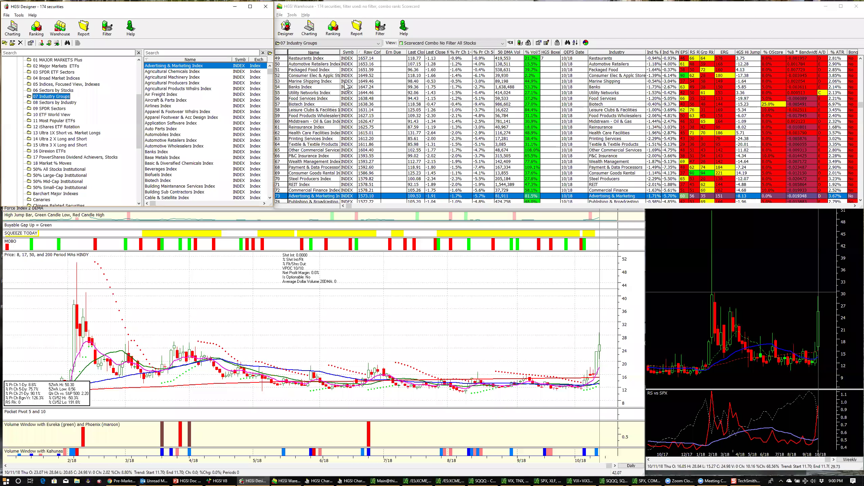
# Switch the Warehouse view of 07 Industry Groups to Force Up #1, 2 DEMA Up
pyautogui.scroll(16, 346, 85)
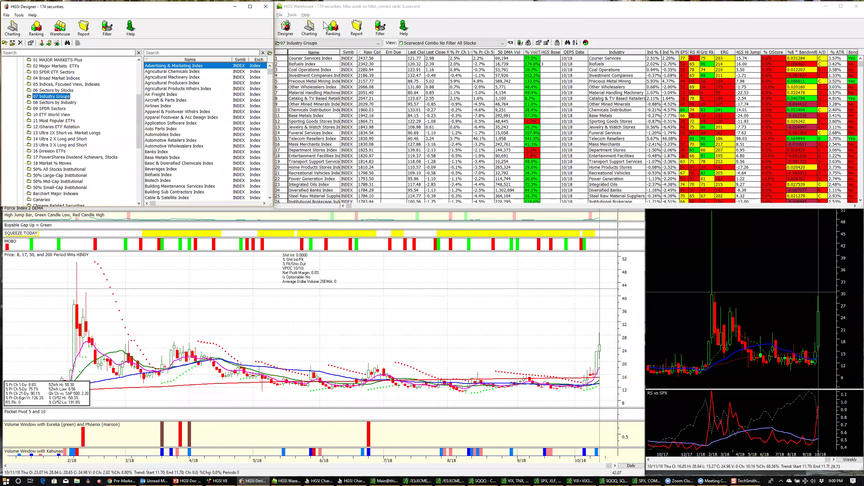
pyautogui.click(436, 43)
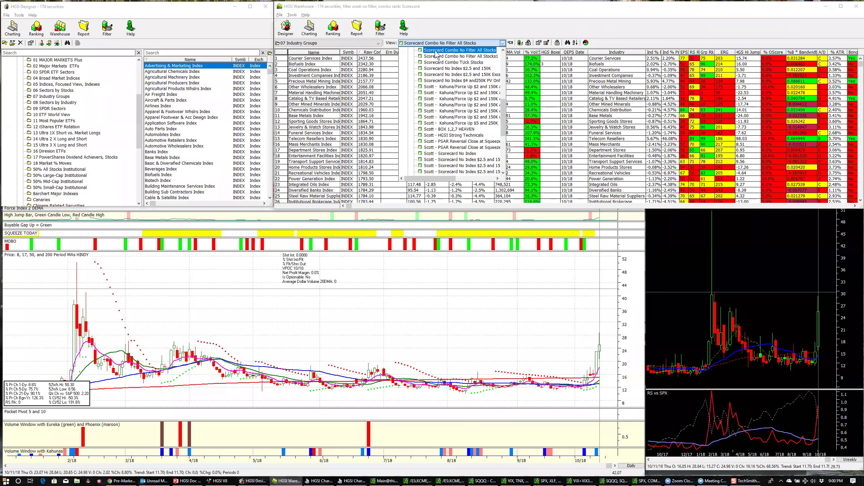
pyautogui.scroll(5, 466, 129)
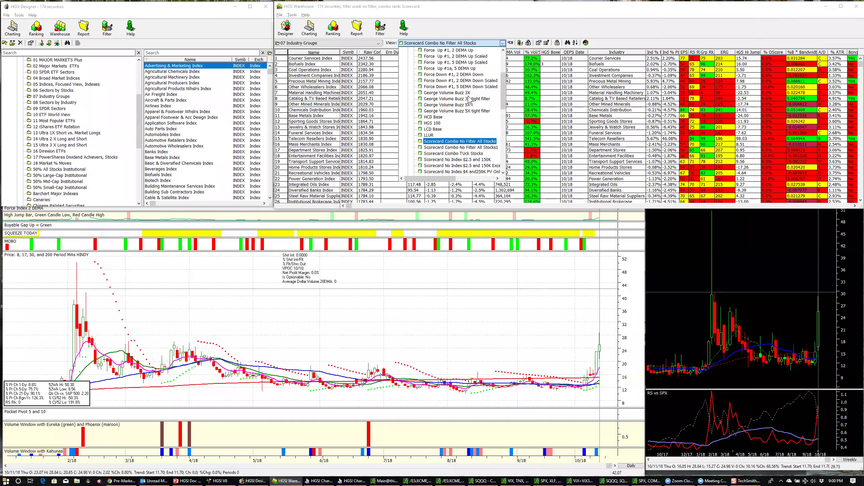
pyautogui.scroll(4, 461, 121)
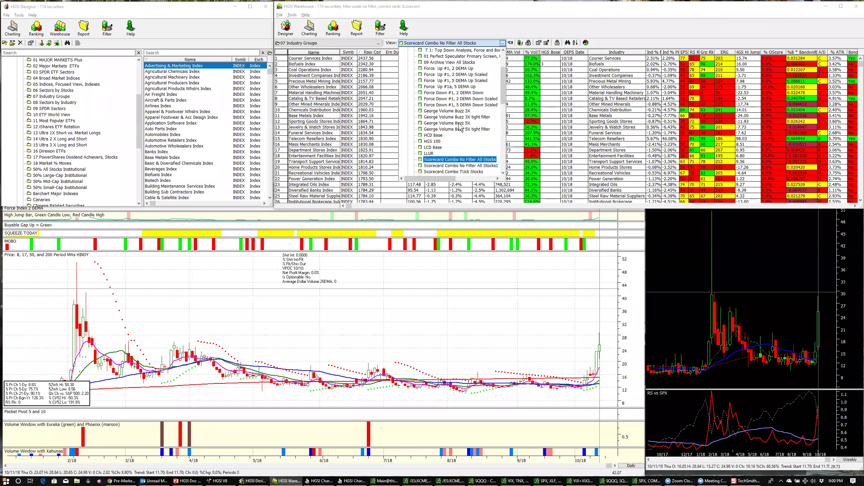
pyautogui.click(459, 117)
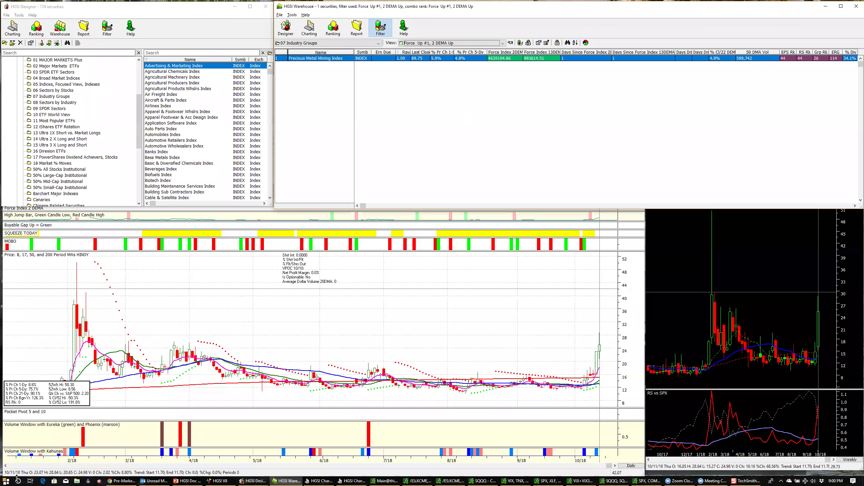
# Start TradeStation again from the list of installed programs
pyautogui.click(6, 481)
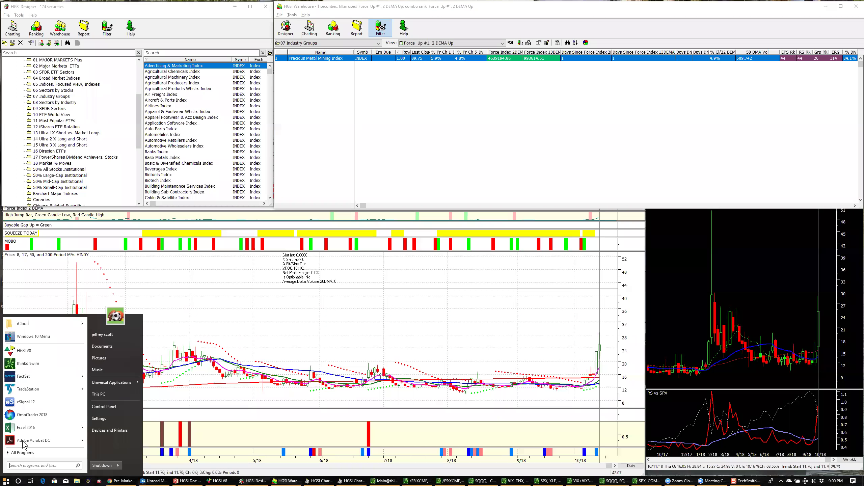
pyautogui.click(26, 384)
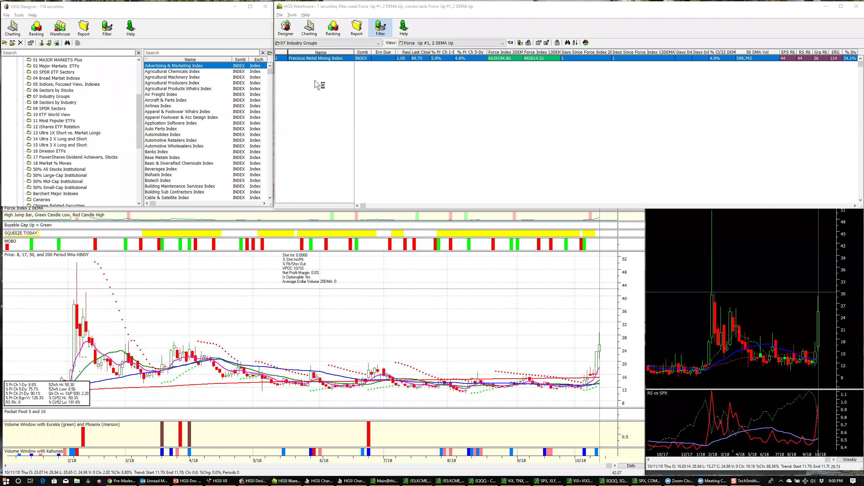
# Change the Warehouse from the Precious Metal Mining Index to its industry group and chart Barrick Gold Corp in the daily and weekly windows
pyautogui.rightClick(327, 59)
pyautogui.click(346, 70)
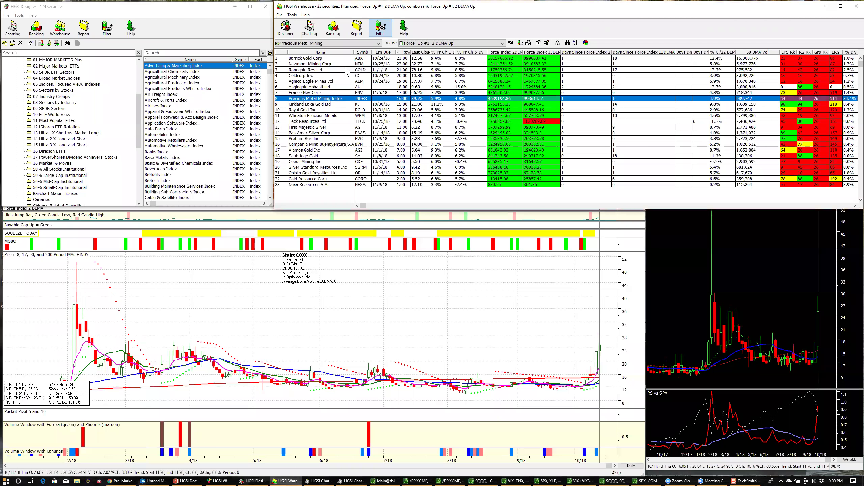
pyautogui.click(317, 58)
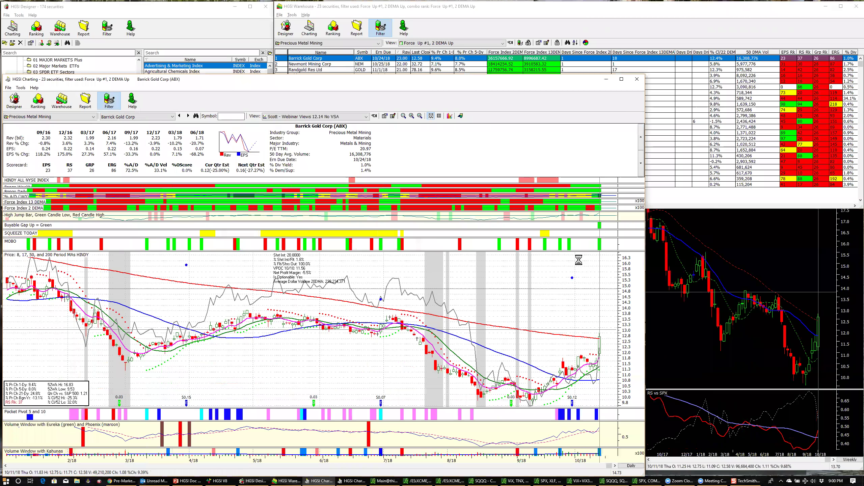
pyautogui.click(738, 240)
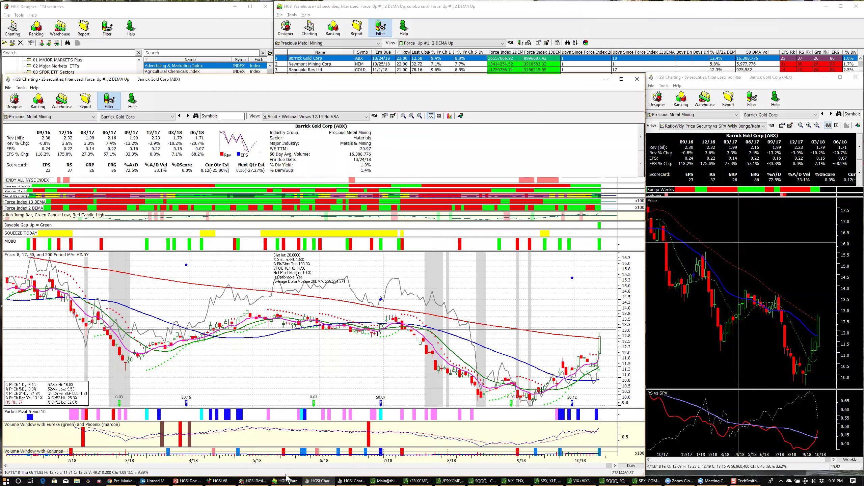
# In PowerPoint, show slide 4, the first "HGSI DOC Live – Be Your Own Guru" slide, highlight "HGSI Vocabulary", and minimize the presentation
pyautogui.click(180, 480)
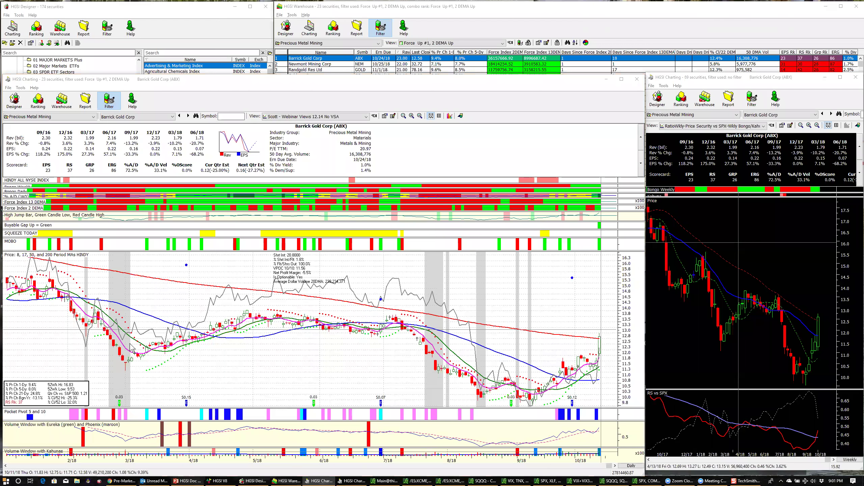
pyautogui.scroll(2, 110, 156)
pyautogui.scroll(3, 109, 157)
pyautogui.click(71, 193)
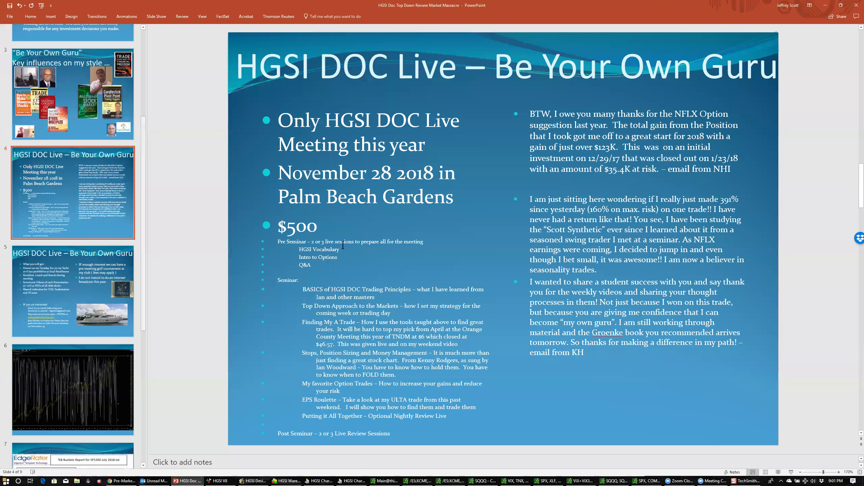
pyautogui.moveTo(340, 249); pyautogui.dragTo(299, 249)
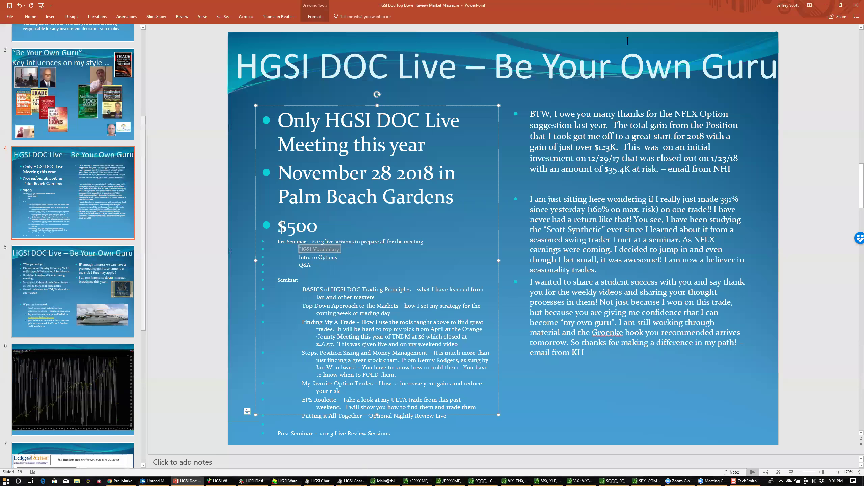
pyautogui.click(826, 6)
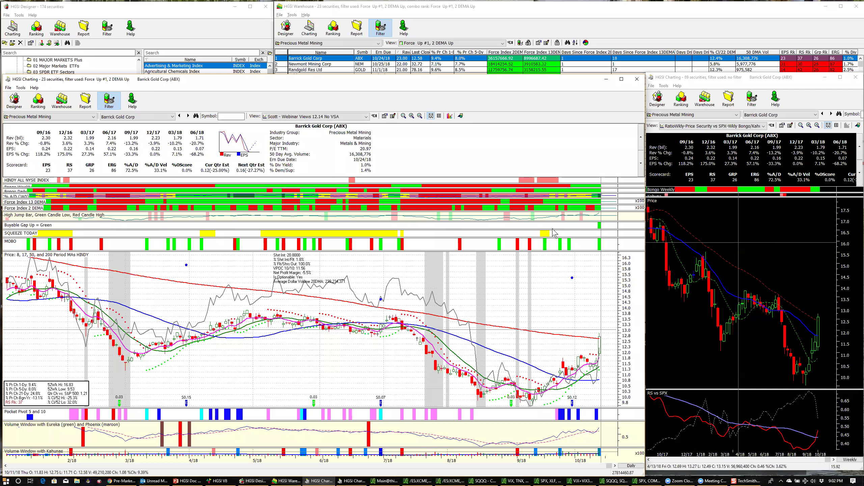
# Advance the chart through Newmont Mining and Randgold Res, and chart the Gold Miners Bull 3X ETF by its symbol NUGT
pyautogui.click(187, 117)
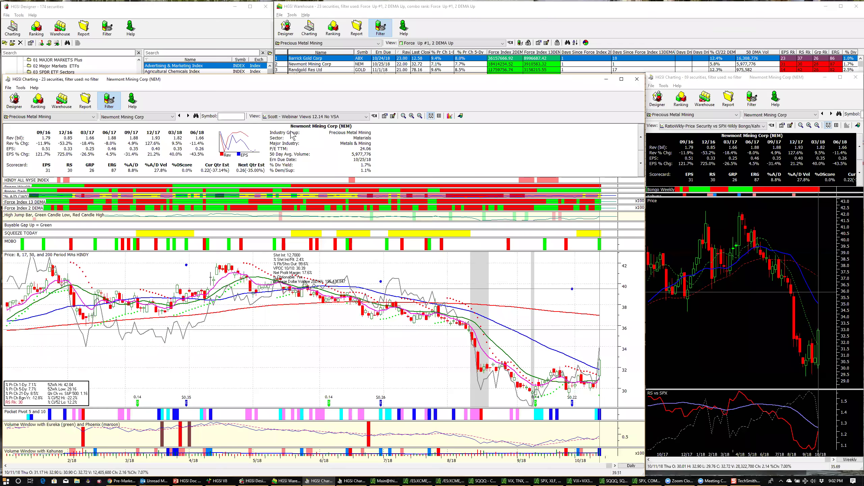
pyautogui.click(188, 116)
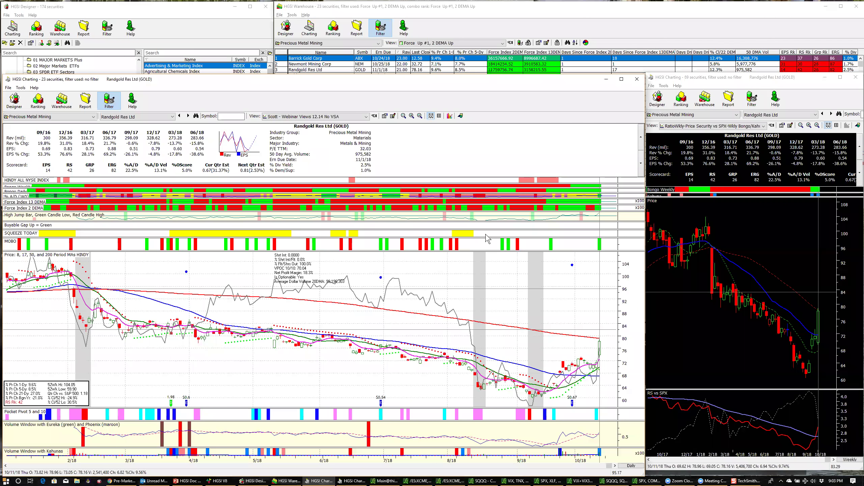
pyautogui.click(229, 116)
pyautogui.write('nug')
pyautogui.press('Return')
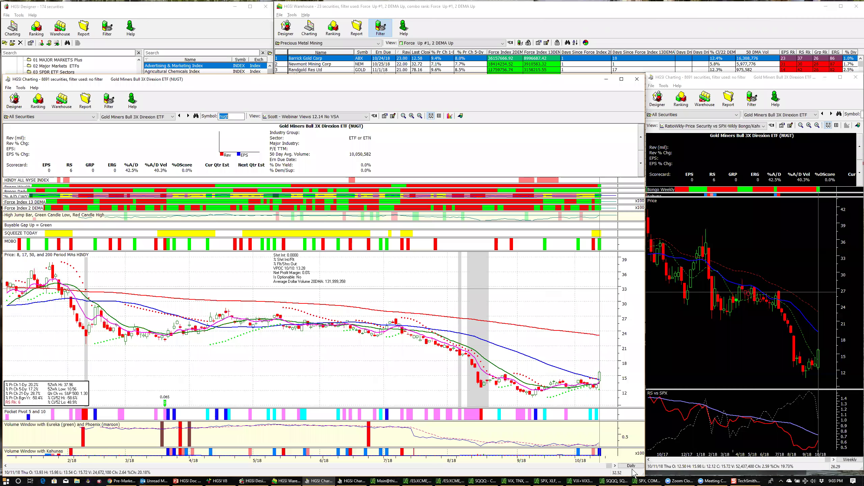
# Examine the NUGT daily chart over longer and shorter time spans, settling on history from about November 2017 to October 2018
pyautogui.click(420, 117)
pyautogui.click(420, 117)
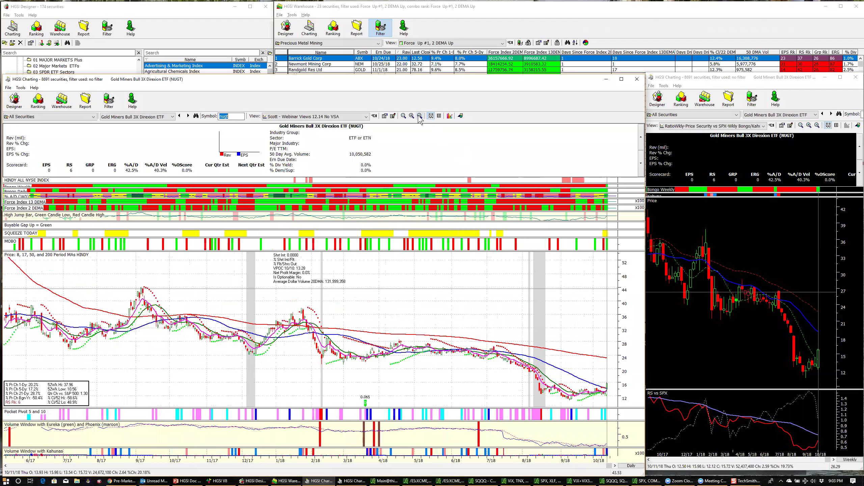
pyautogui.click(420, 116)
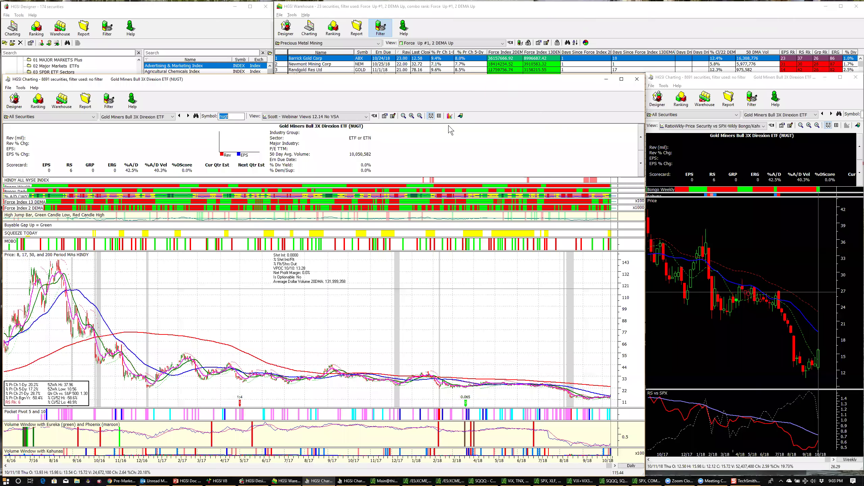
pyautogui.click(421, 117)
pyautogui.click(412, 116)
pyautogui.click(412, 116)
pyautogui.click(412, 116)
pyautogui.click(412, 116)
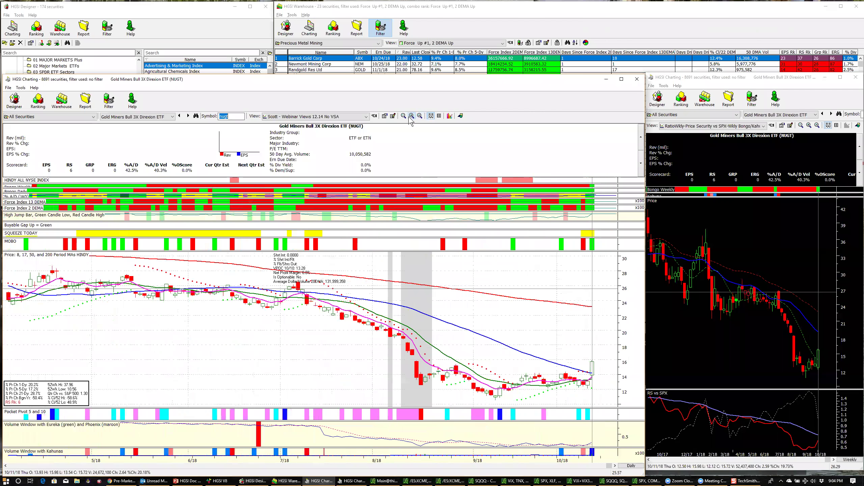
pyautogui.click(420, 116)
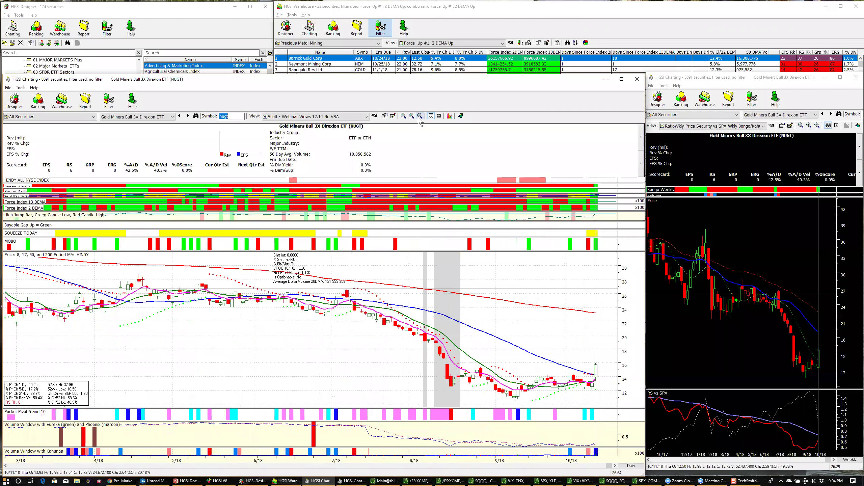
pyautogui.click(420, 116)
pyautogui.click(420, 116)
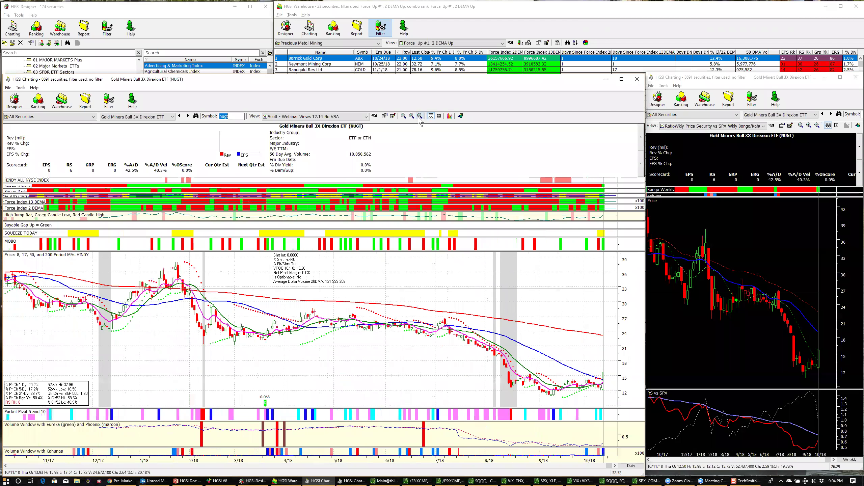
pyautogui.click(298, 25)
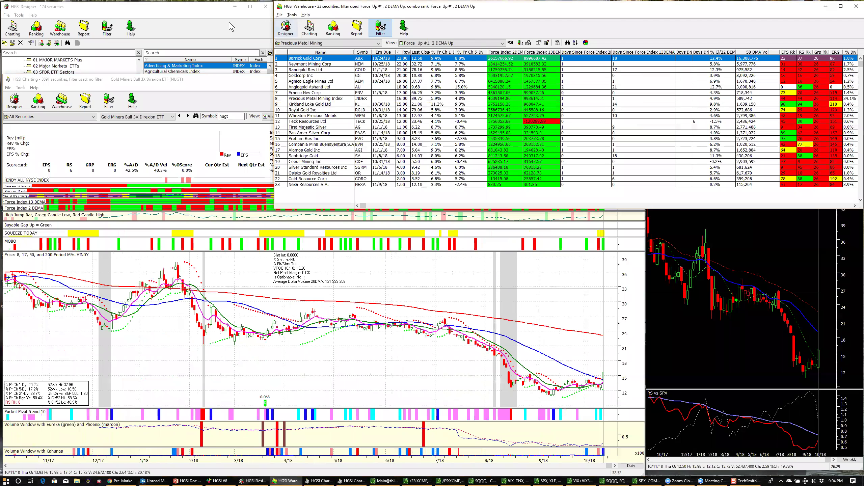
pyautogui.click(230, 23)
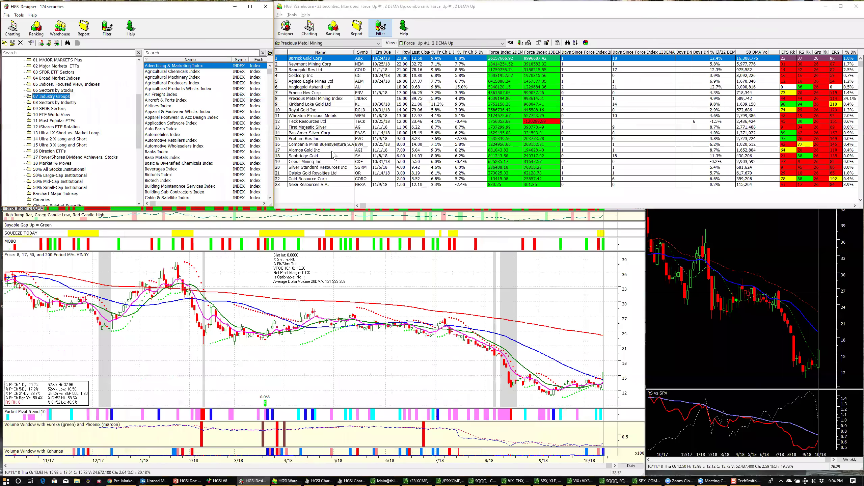
pyautogui.click(585, 310)
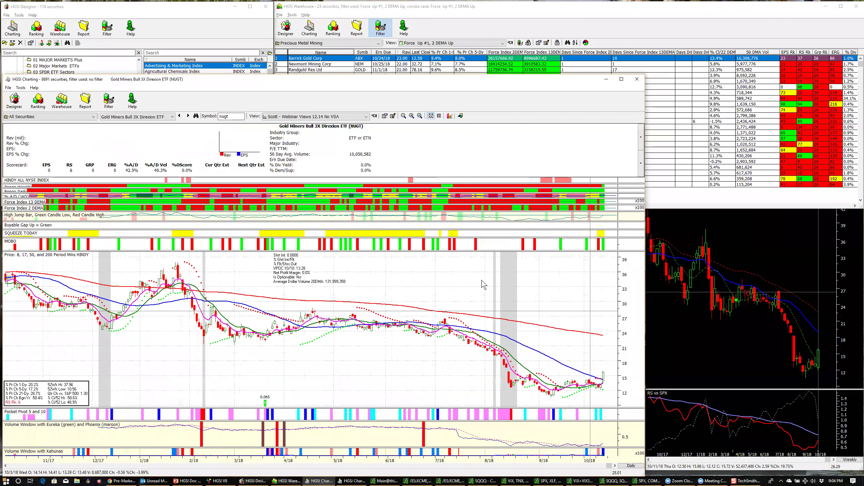
pyautogui.click(144, 118)
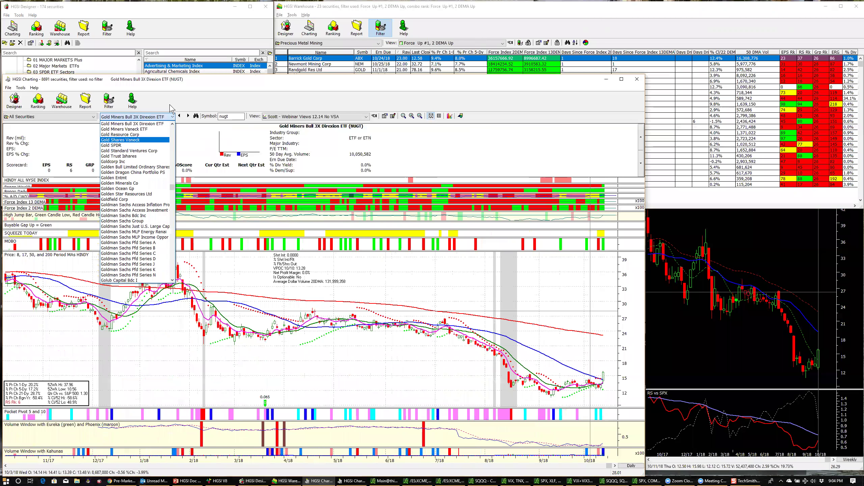
pyautogui.click(171, 117)
pyautogui.click(171, 117)
pyautogui.click(191, 98)
# Chart Barrick Gold Corp by its symbol ABX
pyautogui.doubleClick(231, 116)
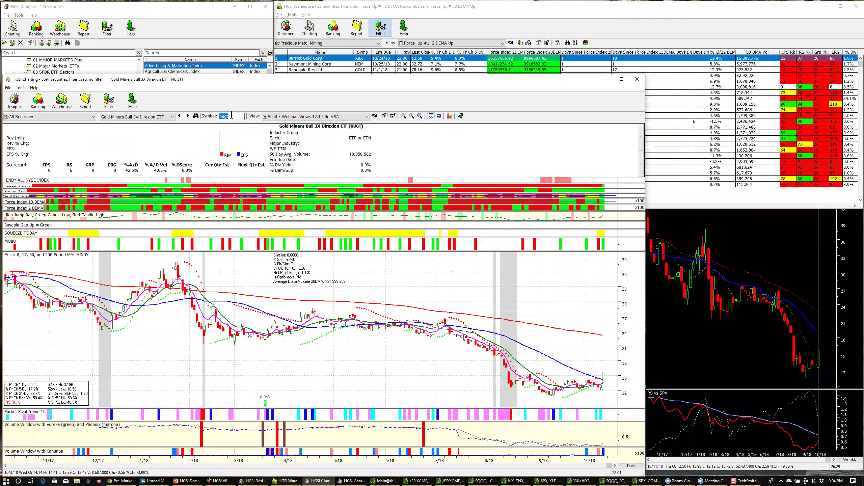
pyautogui.write('abx')
pyautogui.press('Return')
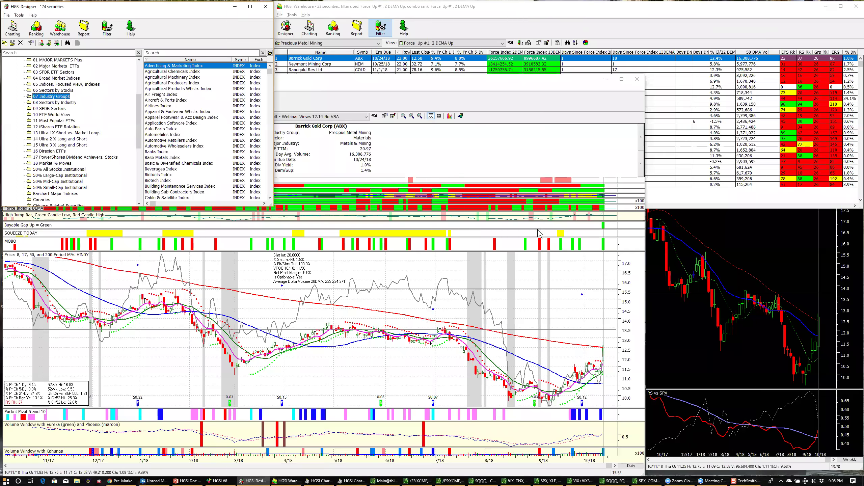
# Switch the Warehouse view of Precious Metal Mining to Force Up #1a, 5 DEMA Up
pyautogui.click(571, 24)
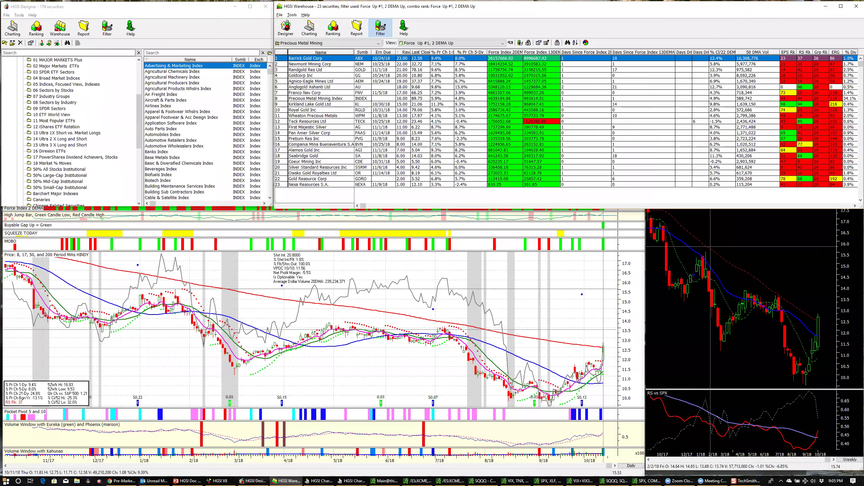
pyautogui.click(443, 43)
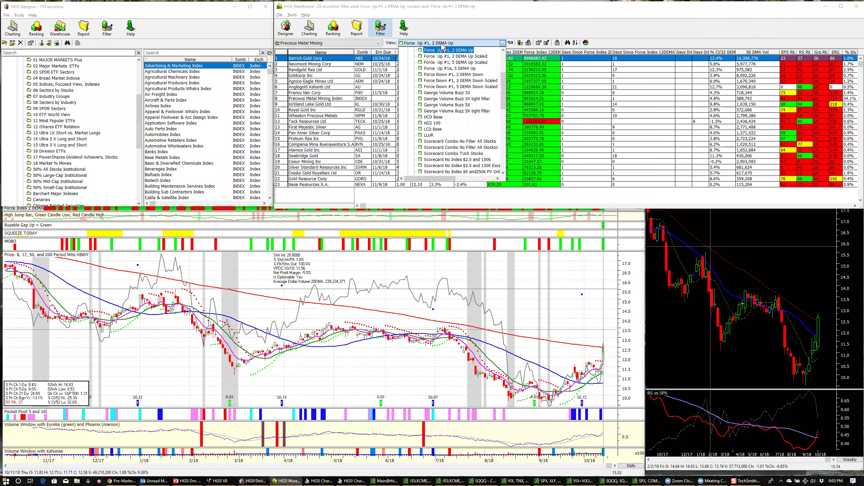
pyautogui.click(456, 69)
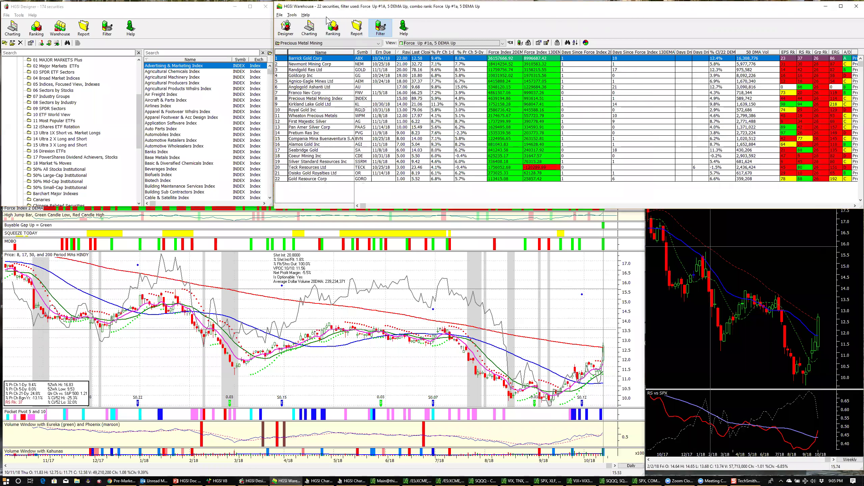
# Return the Warehouse to 07 Industry Groups and compare the Force Up #1, 2 DEMA Up view with Force Up #1a, 5 DEMA Up
pyautogui.rightClick(318, 71)
pyautogui.click(330, 76)
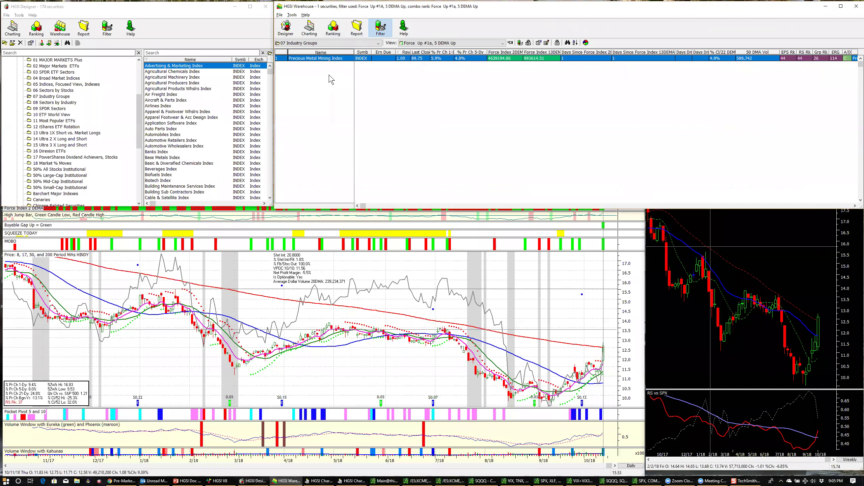
pyautogui.click(428, 43)
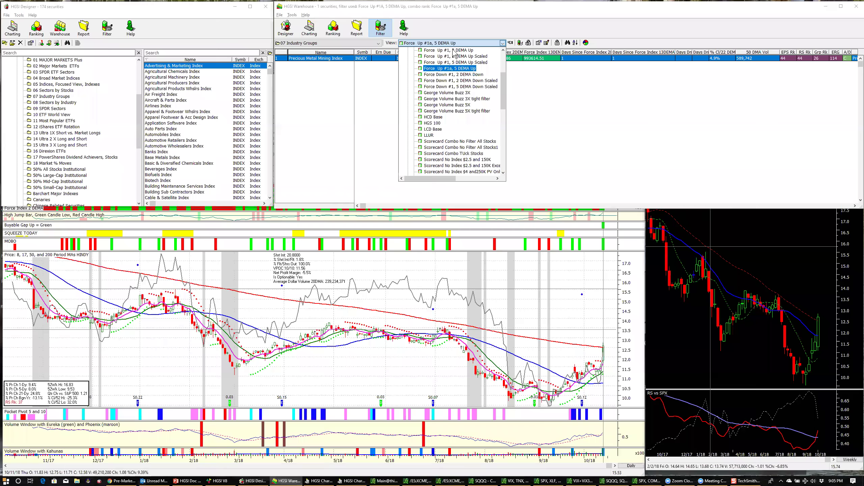
pyautogui.click(453, 50)
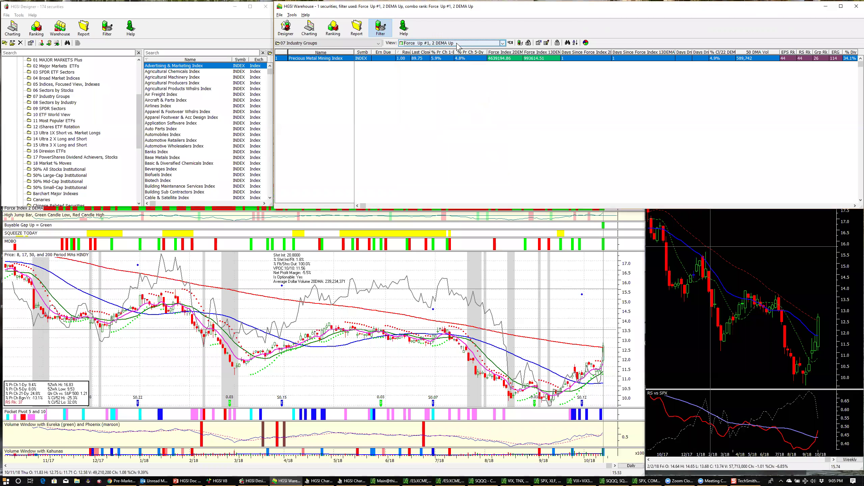
pyautogui.click(456, 43)
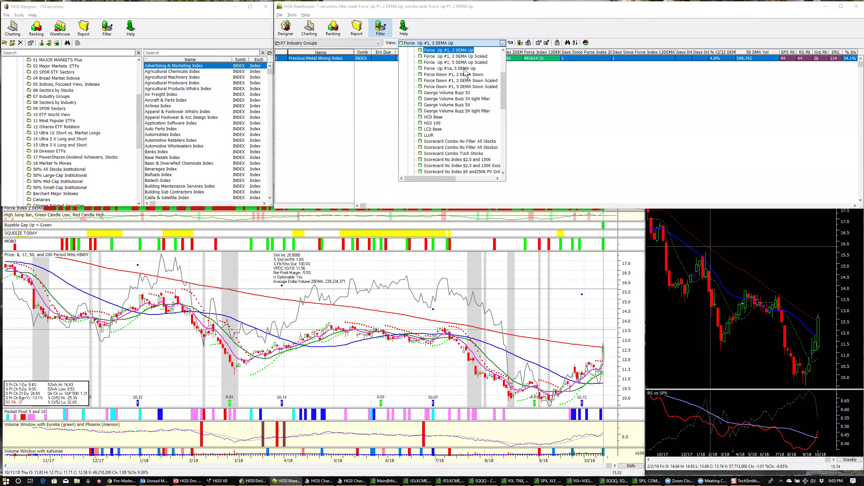
pyautogui.click(464, 69)
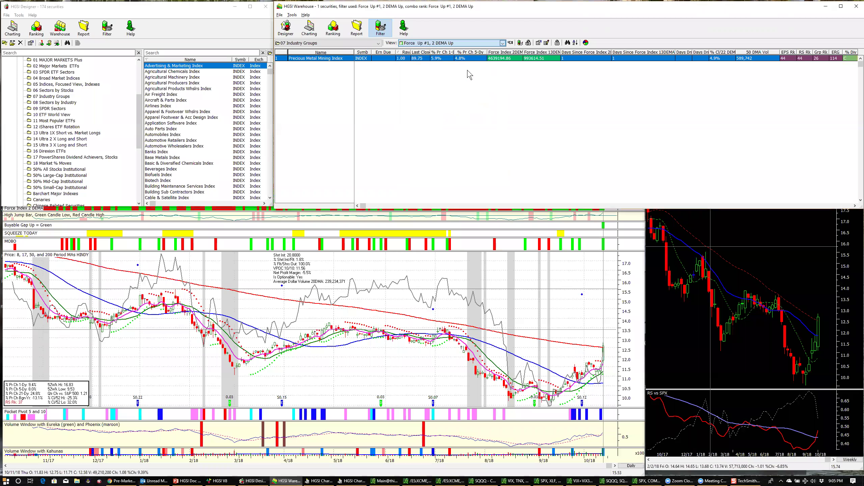
# Check the industry groups under Force Down #1, 2 DEMA Down and its scaled version, ending on the Force Down #1, 5 DEMA Down Scaled view
pyautogui.click(445, 43)
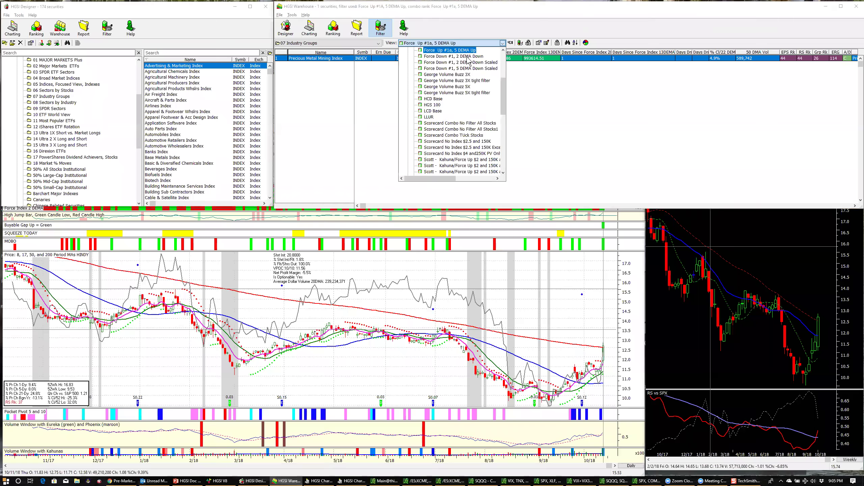
pyautogui.click(468, 57)
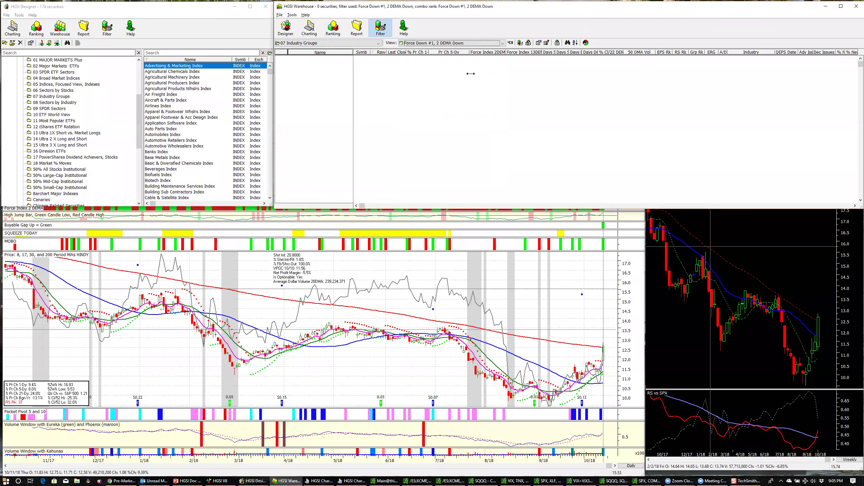
pyautogui.click(442, 42)
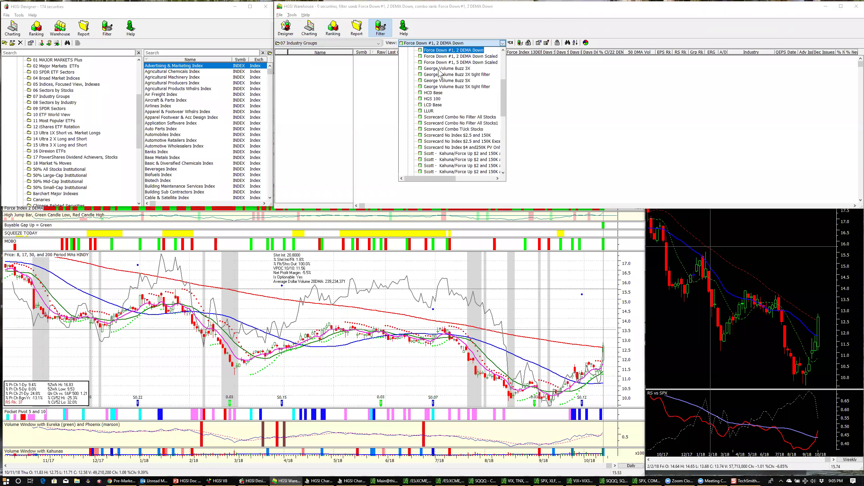
pyautogui.click(459, 57)
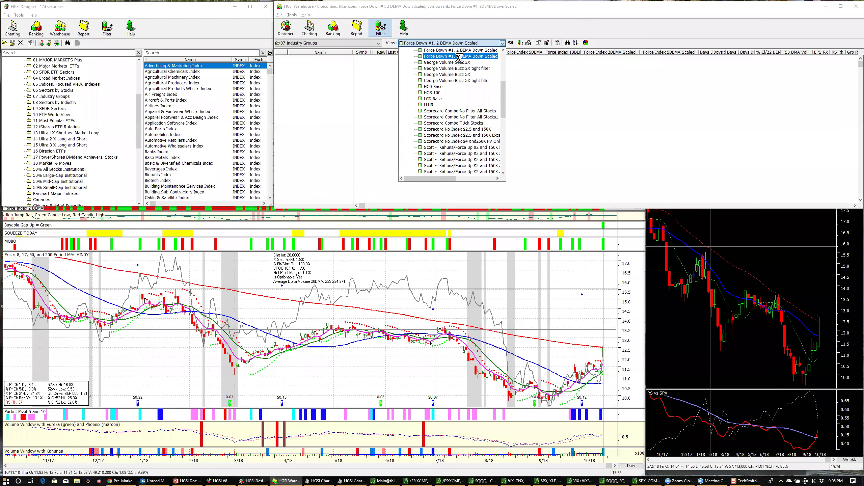
pyautogui.click(460, 63)
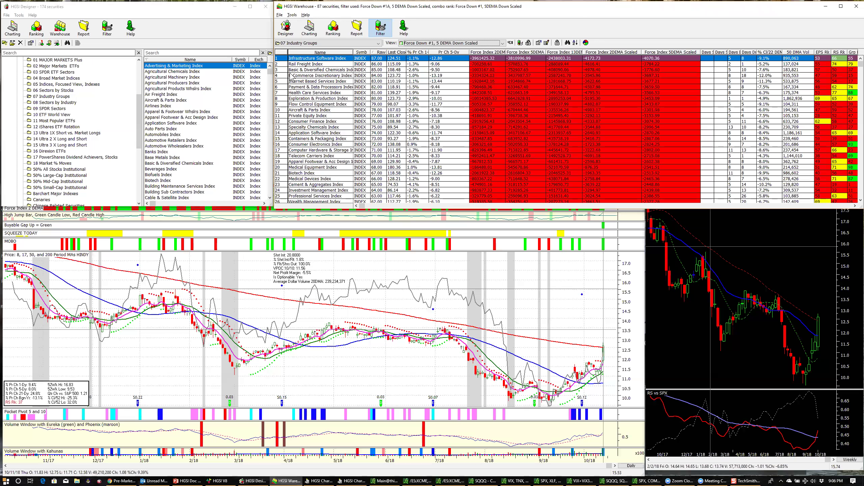
# Open the member stocks of the Infrastructure Software Index and chart Palo Alto Networks Inc
pyautogui.rightClick(305, 64)
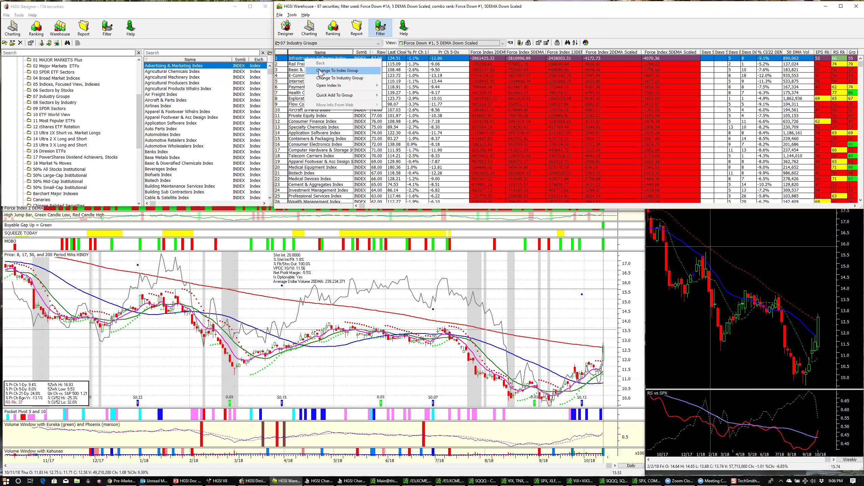
pyautogui.click(310, 69)
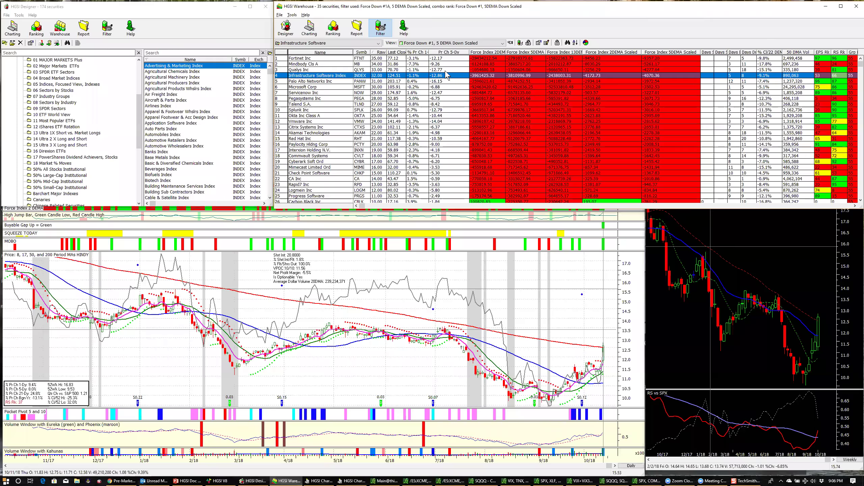
pyautogui.doubleClick(313, 81)
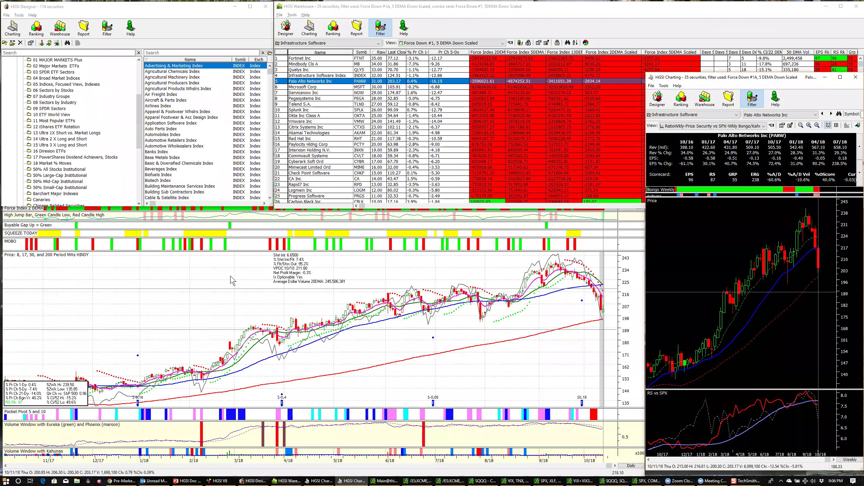
pyautogui.click(216, 289)
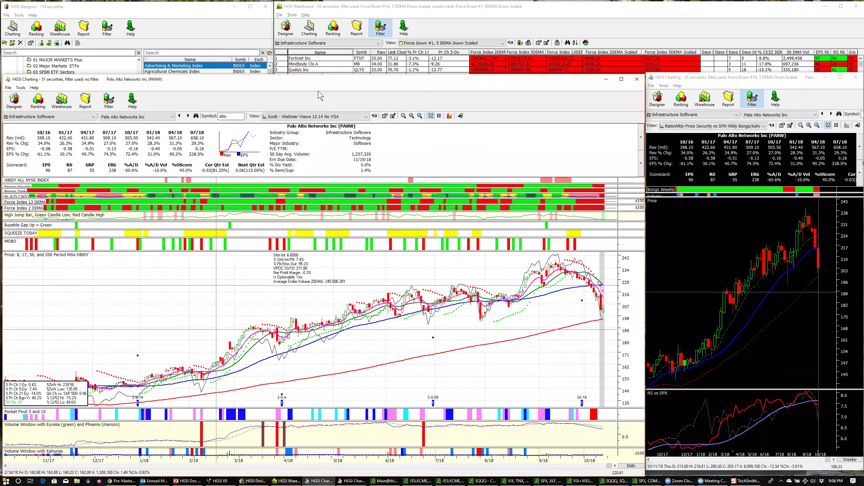
# Return the Warehouse to 07 Industry Groups and open the member stocks of the Rail Freight Index
pyautogui.click(221, 26)
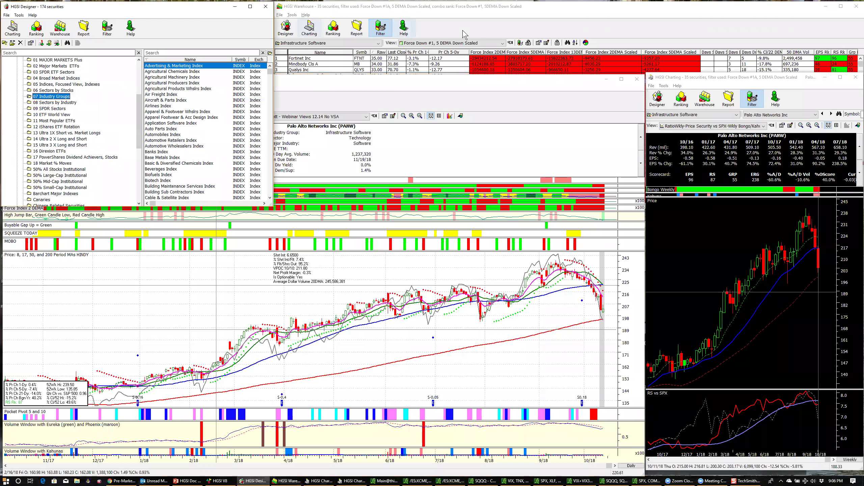
pyautogui.click(462, 30)
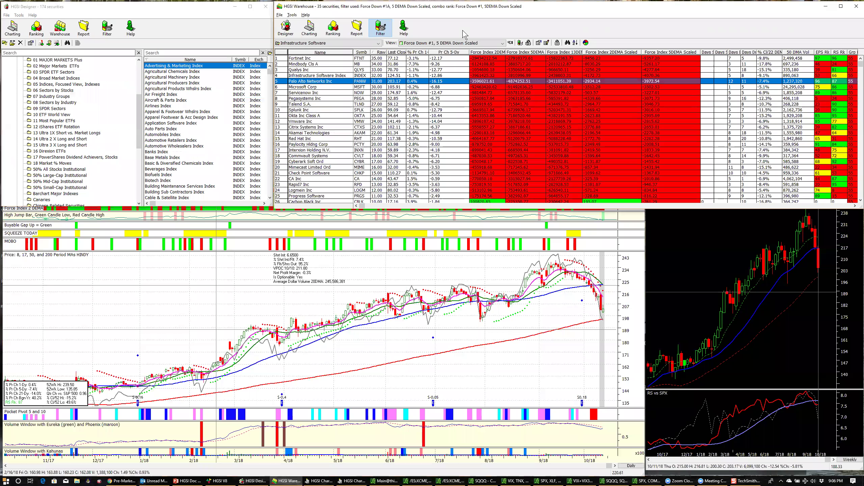
pyautogui.rightClick(309, 70)
pyautogui.press('Escape')
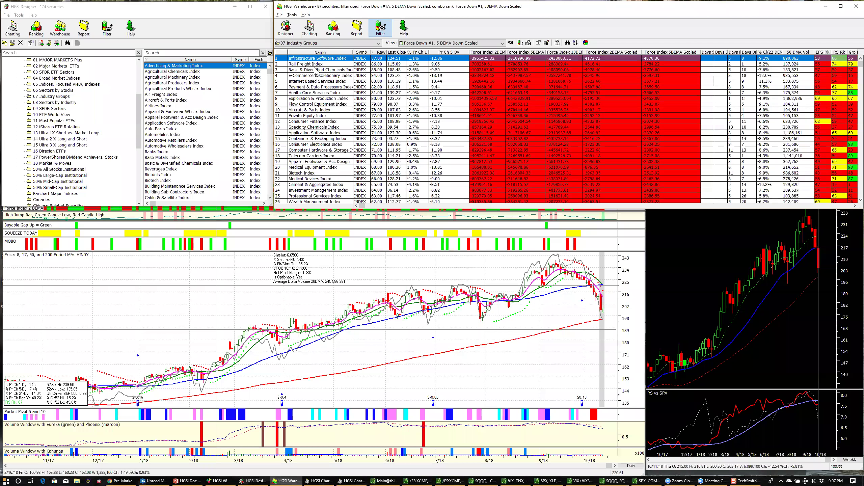
pyautogui.rightClick(310, 65)
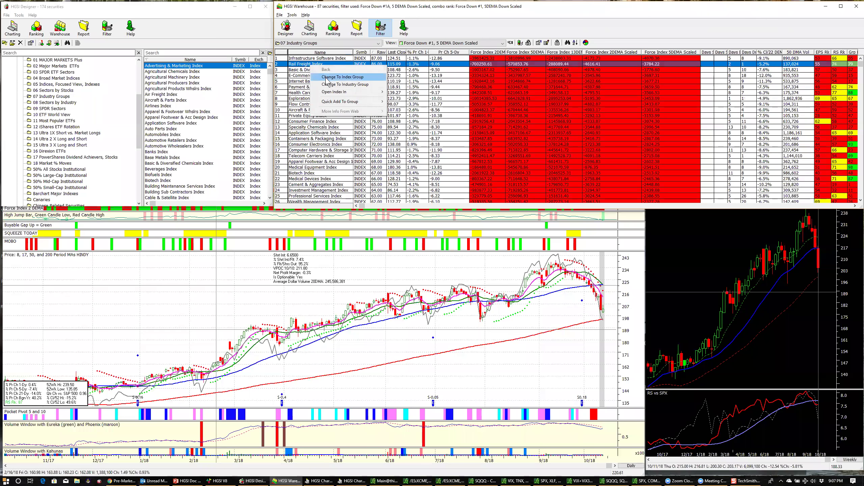
pyautogui.click(323, 78)
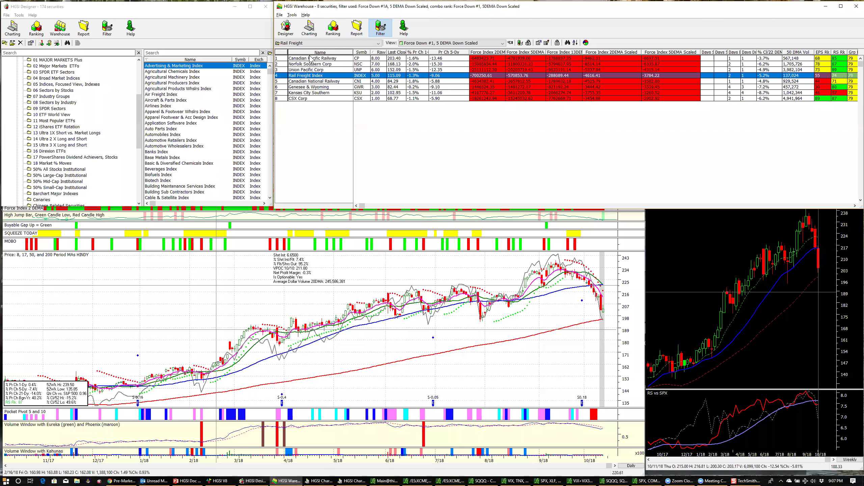
# Chart Canadian Pacific Railway from the Rail Freight group and bring its daily chart to the front
pyautogui.rightClick(320, 58)
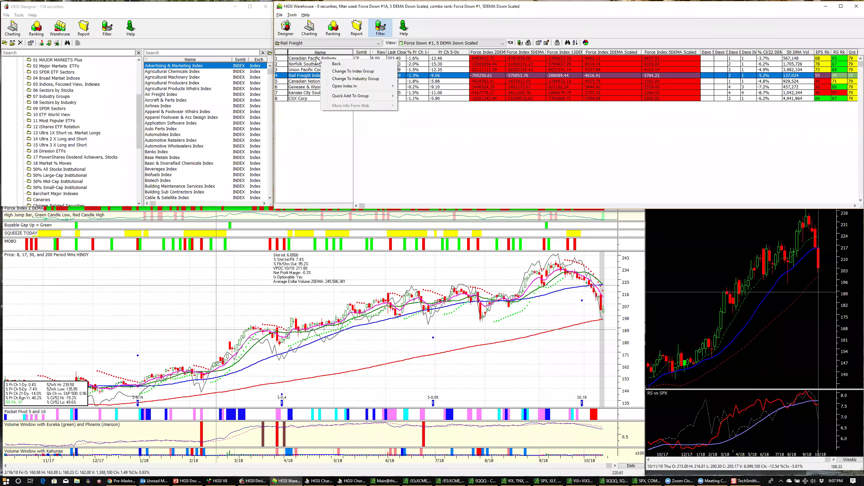
pyautogui.doubleClick(316, 58)
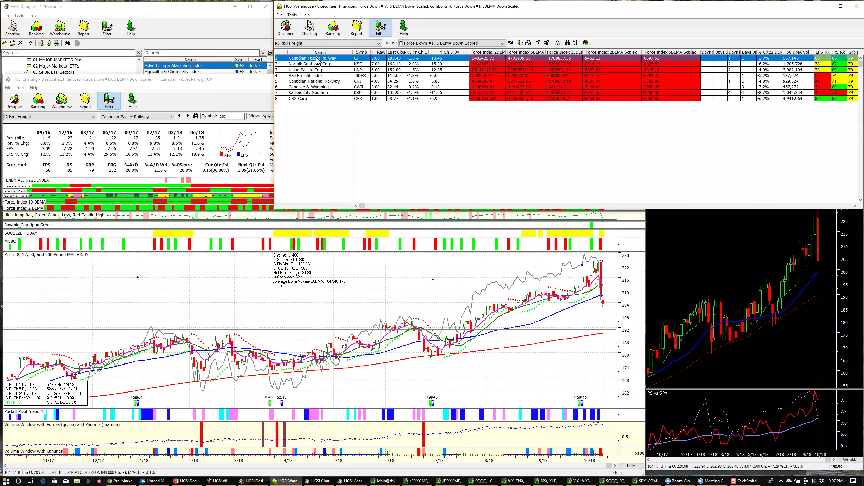
pyautogui.click(422, 264)
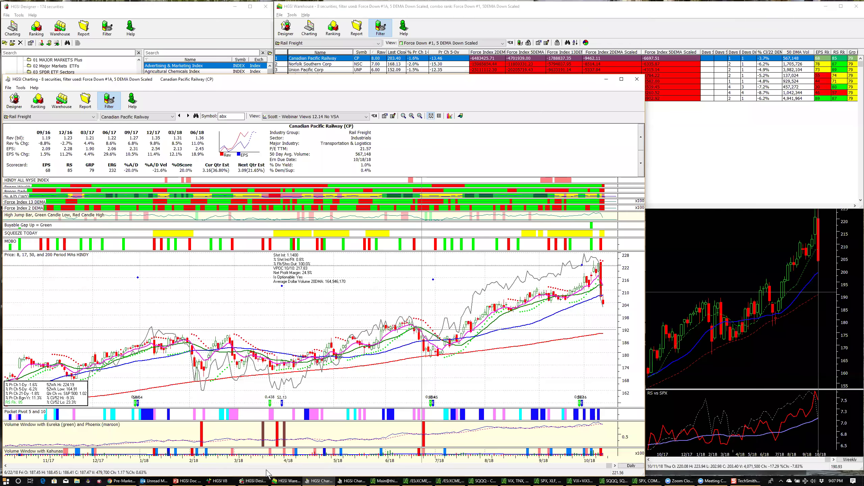
# Check the CNBC pre-markets page in Chrome and minimize the browser
pyautogui.click(122, 481)
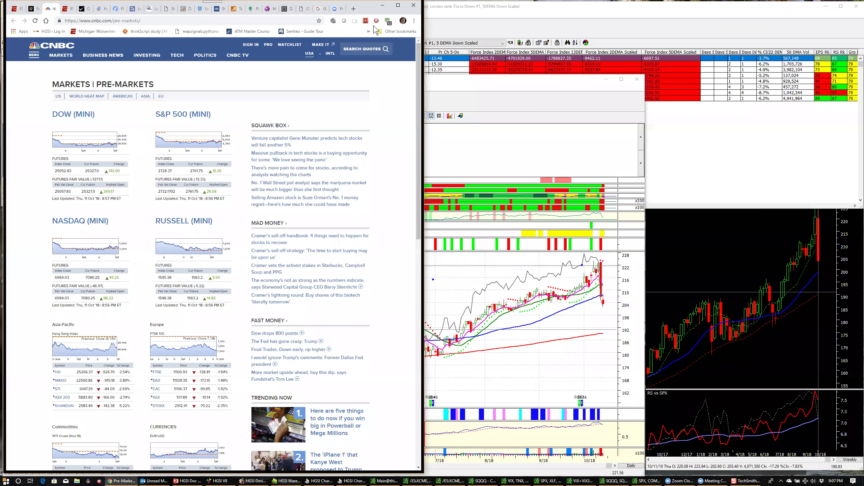
pyautogui.click(382, 5)
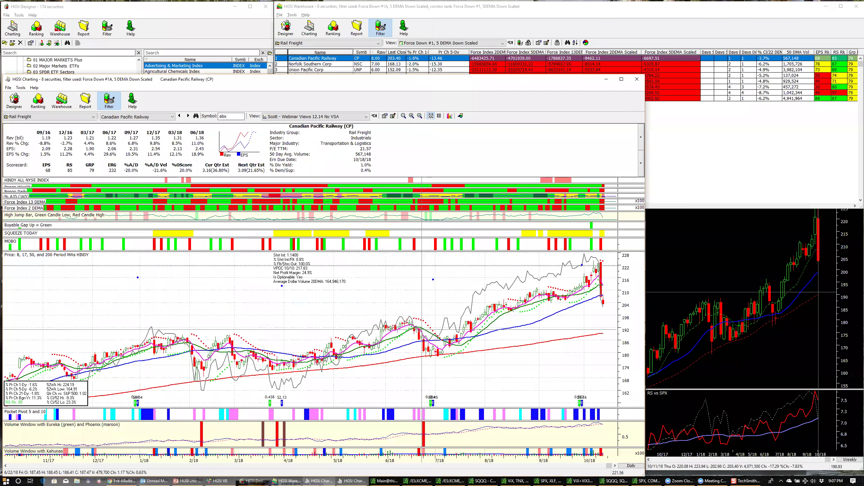
# Return the Warehouse from the Rail Freight stocks to 07 Industry Groups
pyautogui.click(662, 162)
pyautogui.rightClick(313, 84)
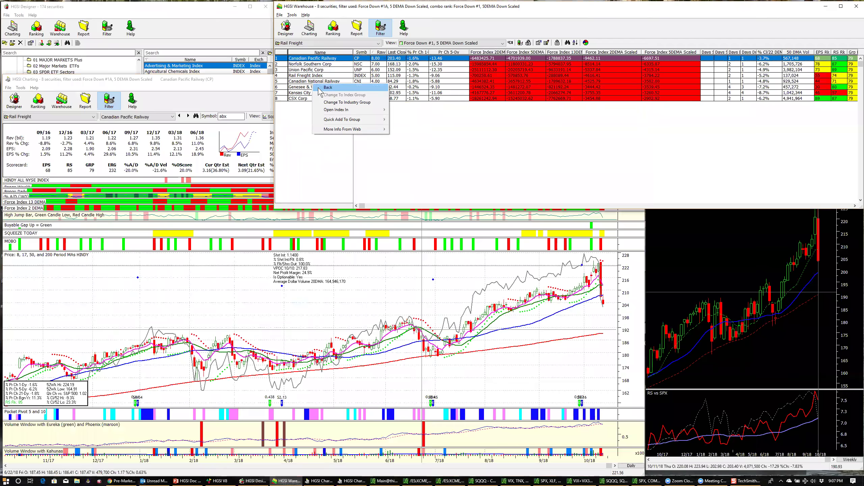
pyautogui.click(319, 89)
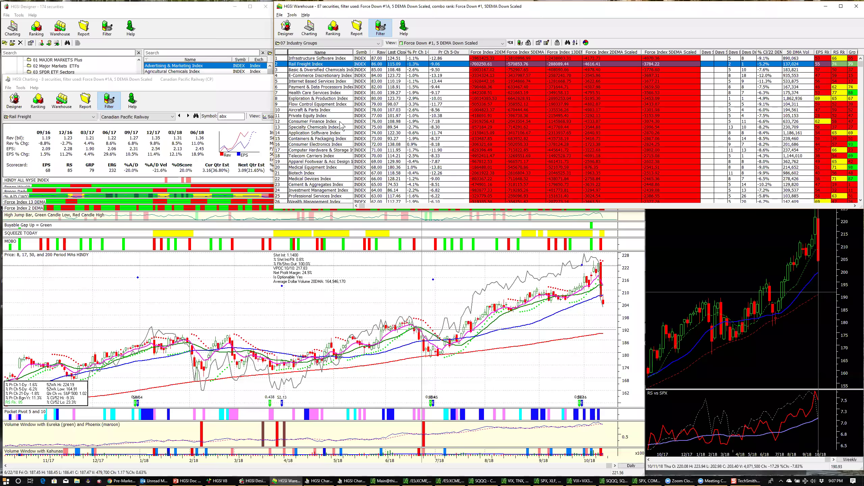
# Close the HGSI Charting, Warehouse and Designer windows and launch TradeStation from the desktop
pyautogui.click(737, 282)
pyautogui.click(856, 77)
pyautogui.click(585, 373)
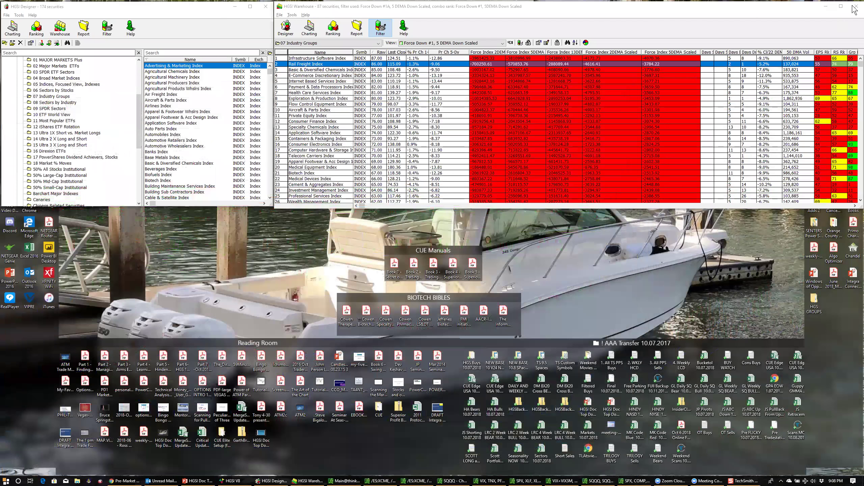
pyautogui.click(853, 8)
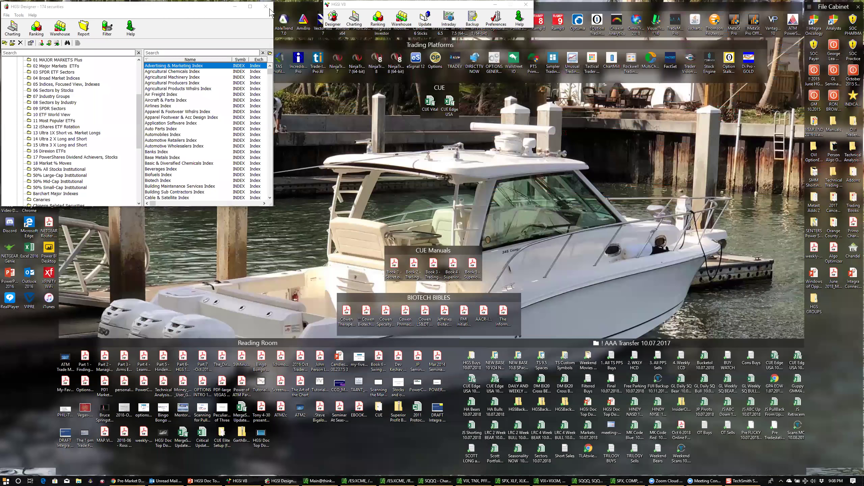
pyautogui.click(265, 7)
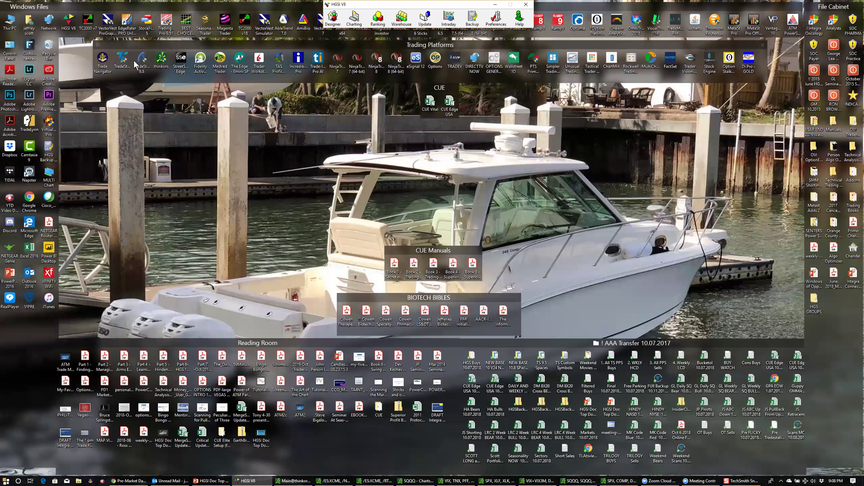
pyautogui.doubleClick(123, 62)
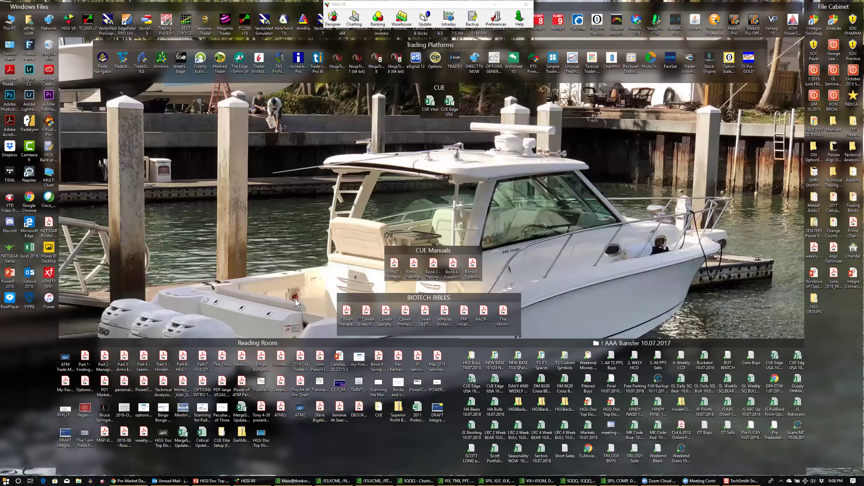
# Find the Warehouse Server (32 bit) background process in Task Manager and end it
pyautogui.hotkey('ctrl', 'shift', 'Escape')
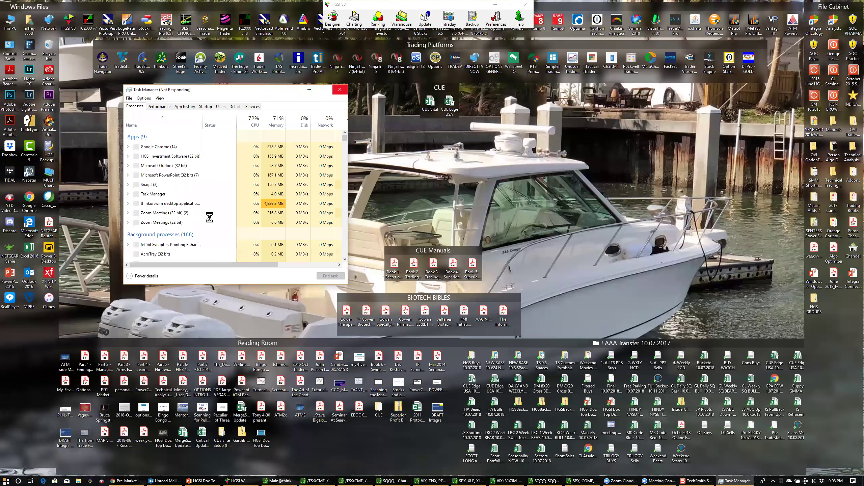
pyautogui.scroll(-5, 211, 218)
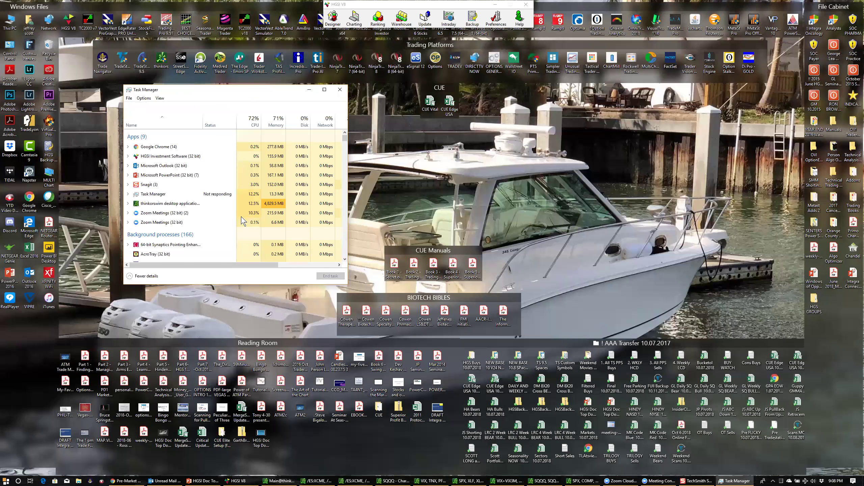
pyautogui.scroll(-1, 240, 218)
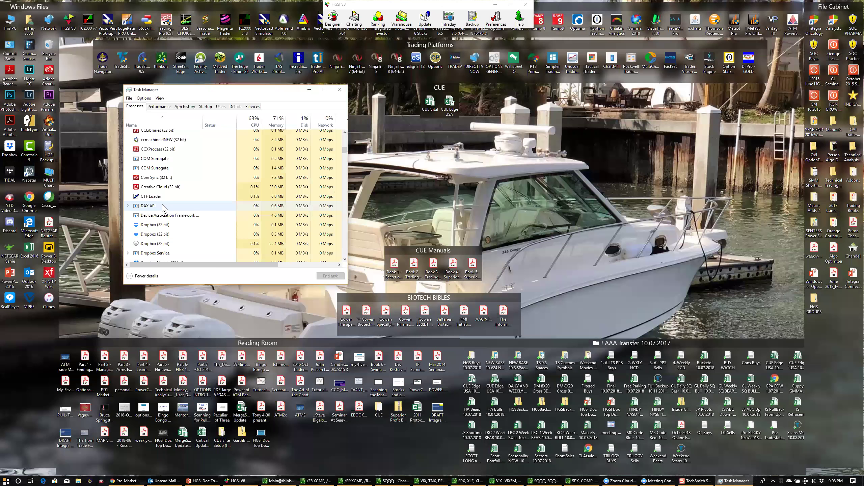
pyautogui.scroll(-6, 173, 223)
pyautogui.scroll(-6, 172, 224)
pyautogui.scroll(-6, 173, 223)
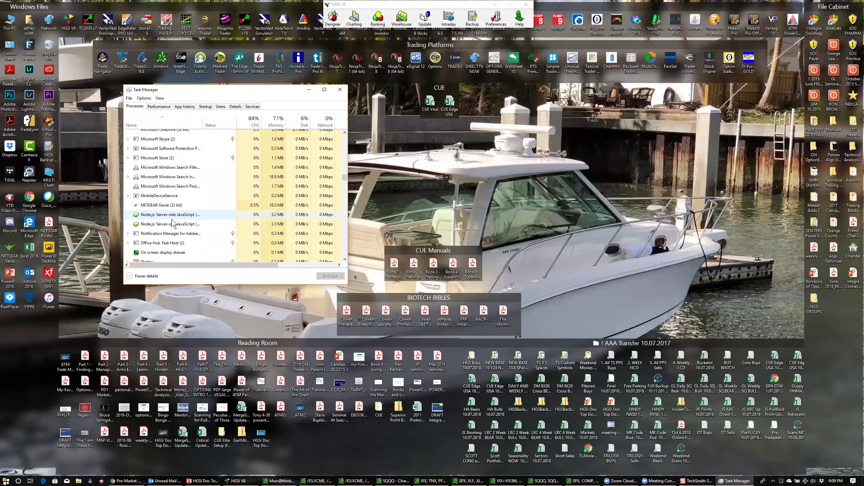
pyautogui.scroll(-4, 173, 223)
pyautogui.scroll(-6, 172, 223)
pyautogui.scroll(-3, 176, 226)
pyautogui.scroll(-2, 176, 225)
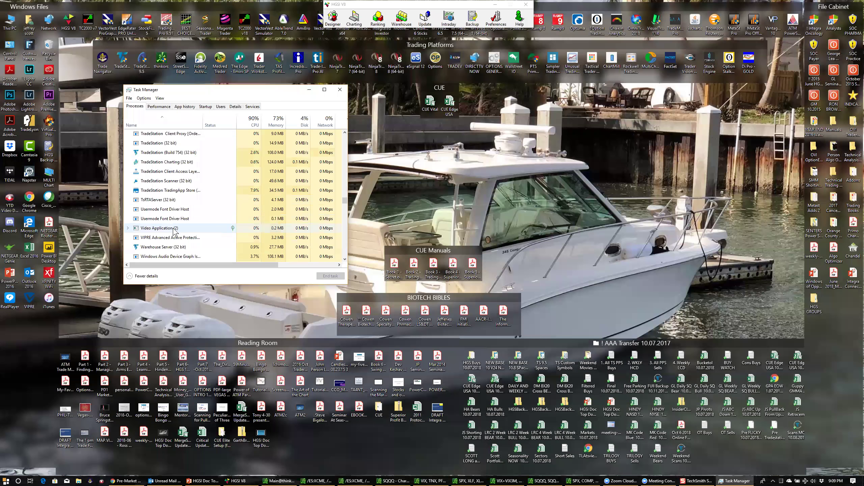
pyautogui.rightClick(171, 251)
pyautogui.press('Escape')
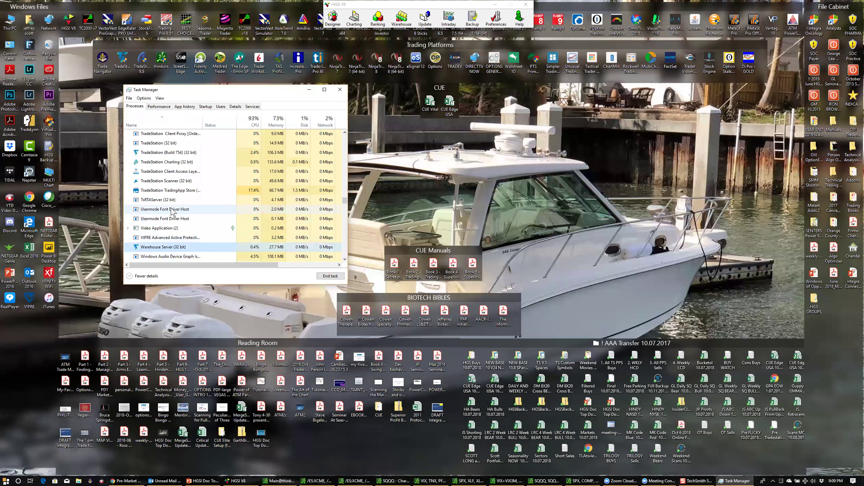
# End the TradeStation TradingApp Store and TradeStation Charting processes, declining to send the EasyLanguage error report and dismissing the performance notice
pyautogui.rightClick(186, 194)
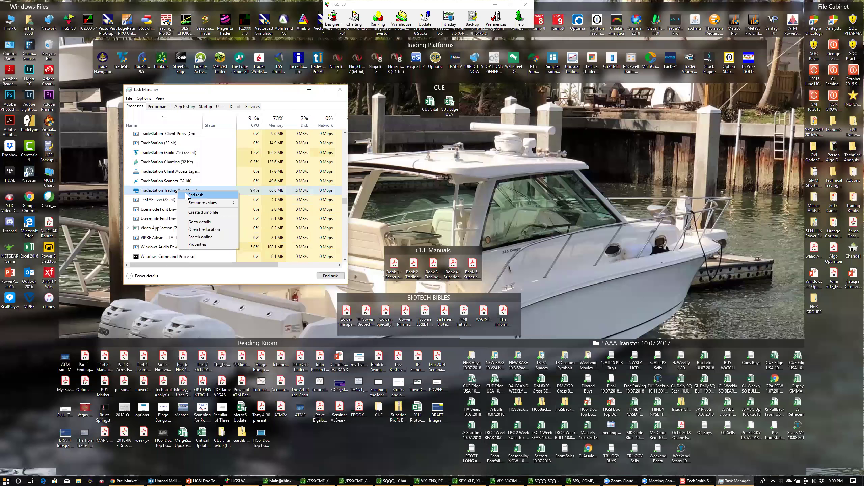
pyautogui.click(186, 196)
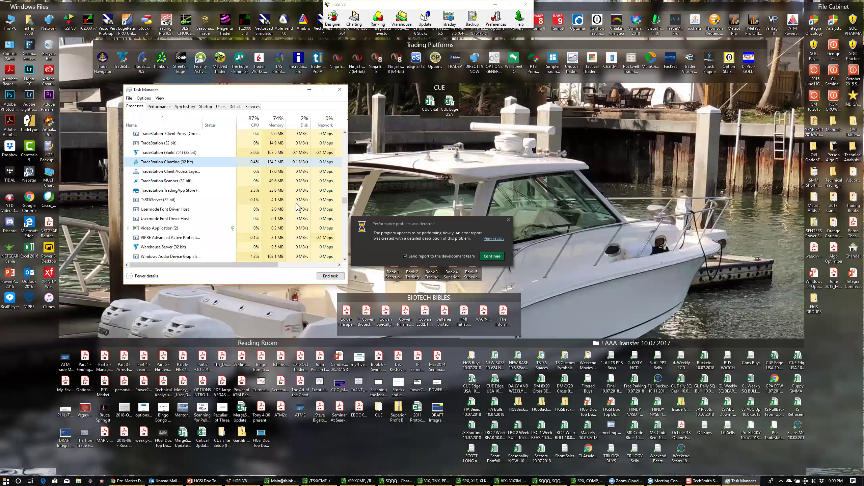
pyautogui.rightClick(172, 167)
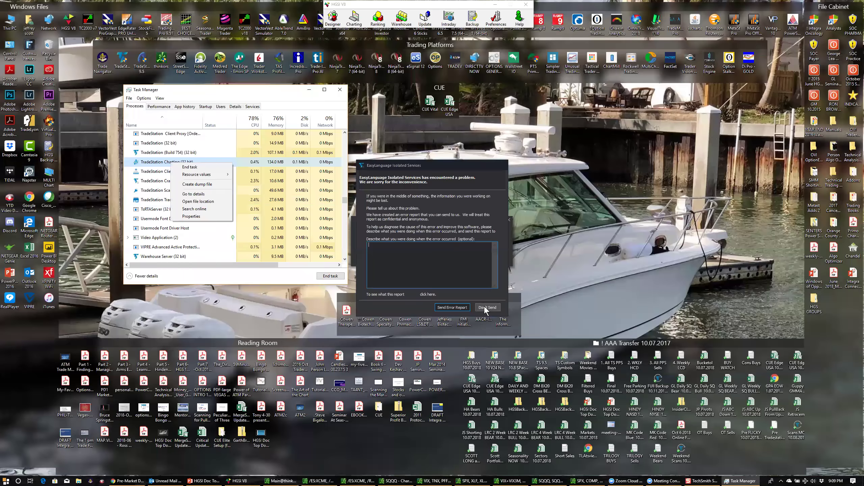
pyautogui.click(487, 308)
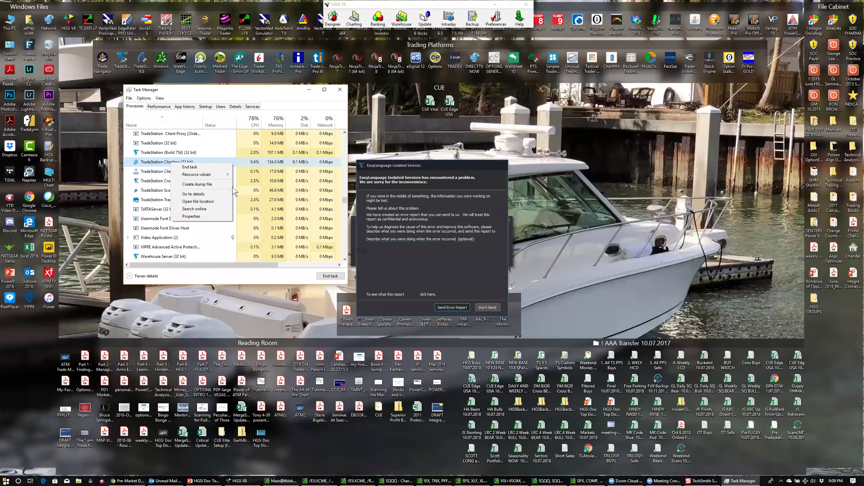
pyautogui.click(232, 187)
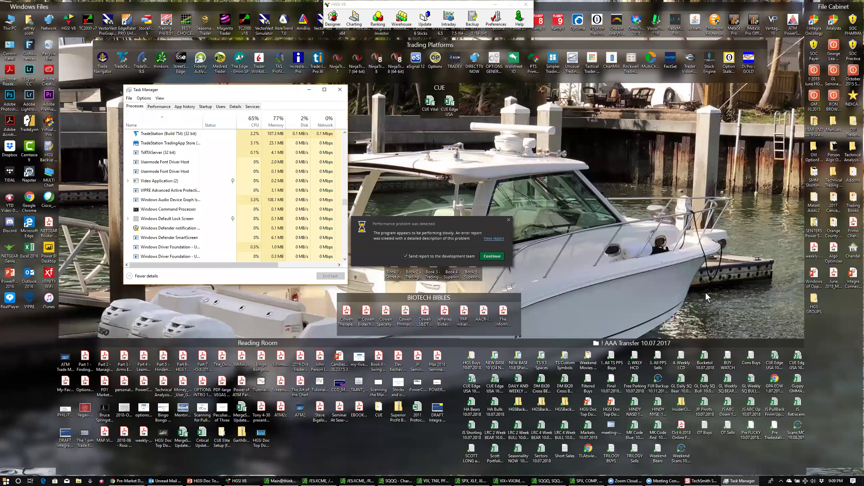
pyautogui.click(491, 256)
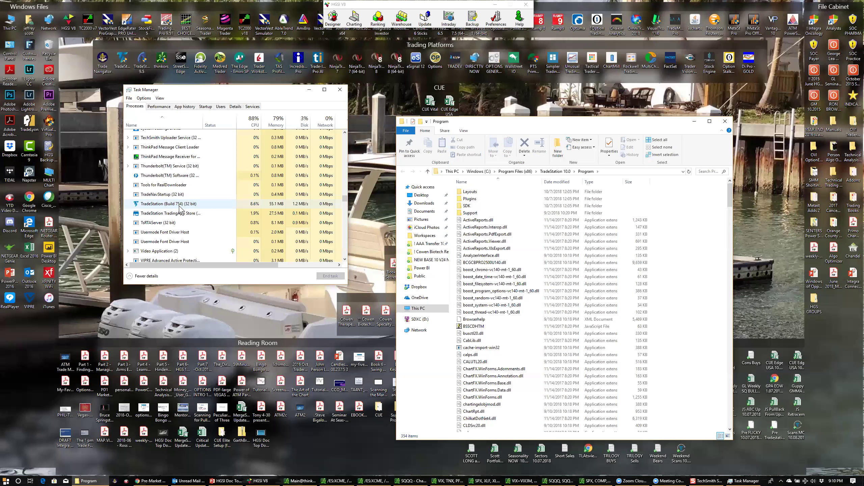
# End the TradeNavStartup and TradeStation (Build 754) processes in Task Manager
pyautogui.rightClick(173, 205)
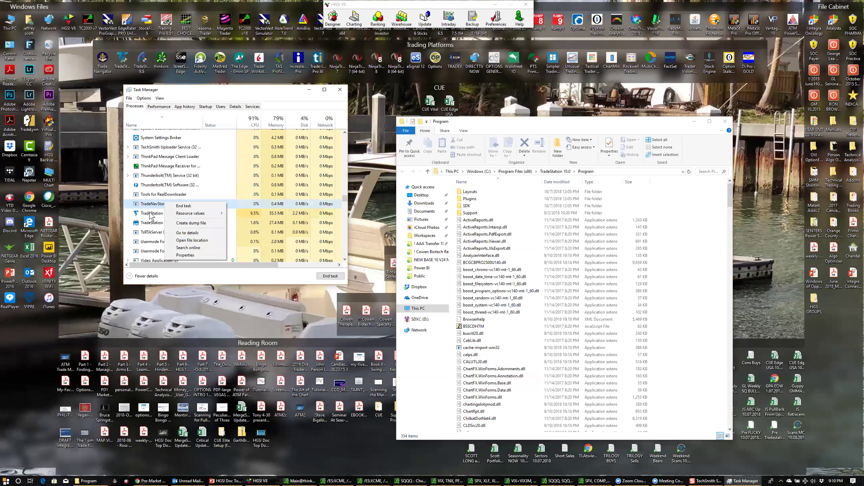
pyautogui.press('e')
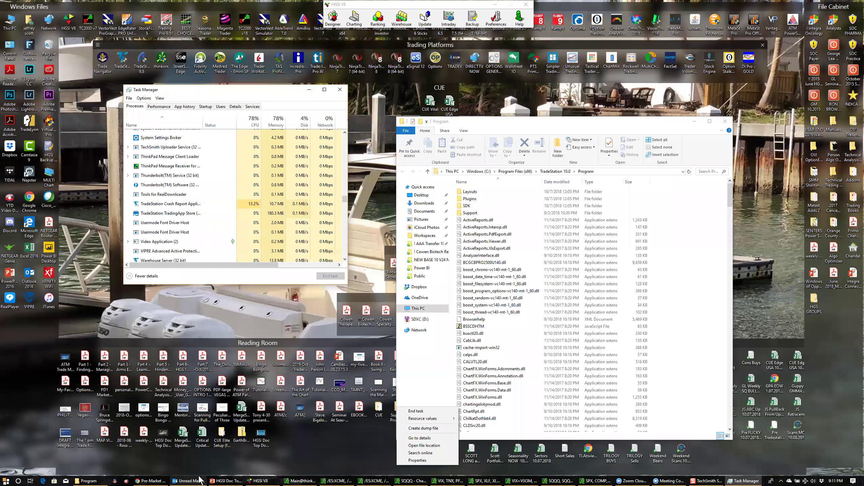
# Decline to send the error report for TradeStation (Build 754)
pyautogui.click(288, 481)
pyautogui.click(289, 480)
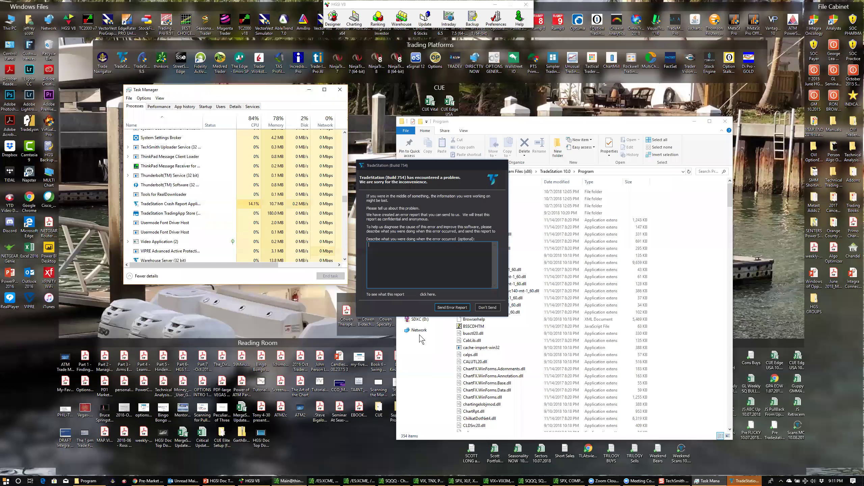
pyautogui.click(487, 308)
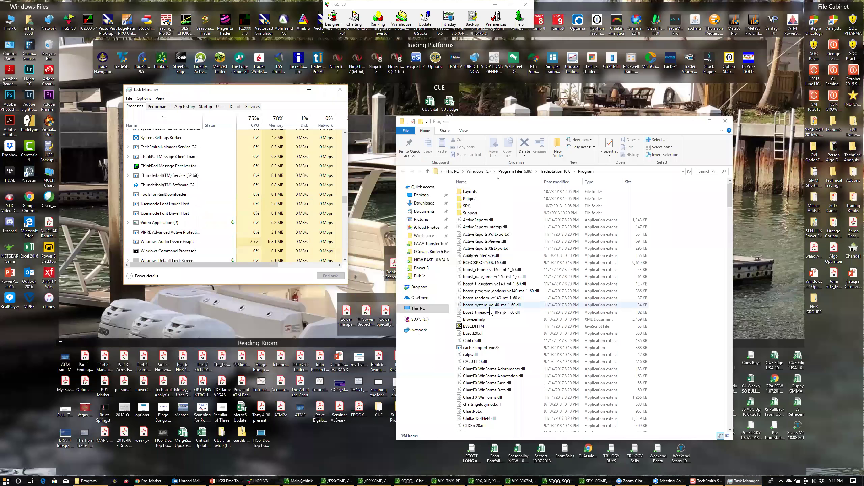
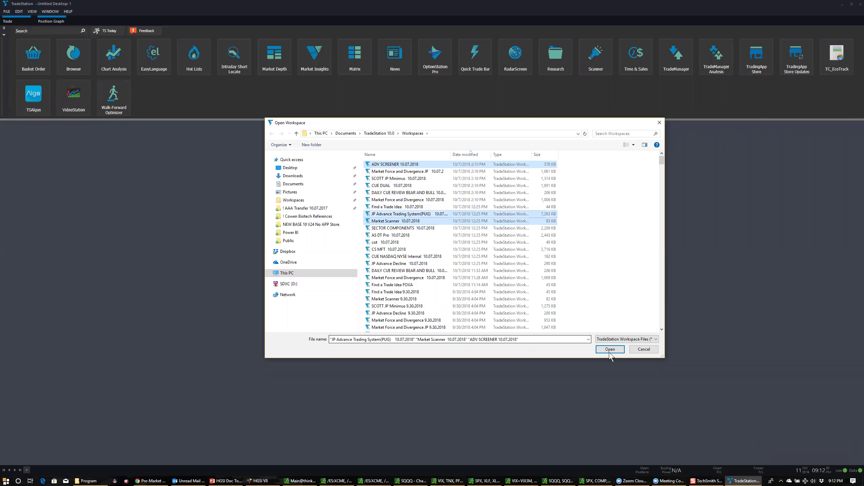
# Open the ADV SCREENER, JP Advance Trading System(PUG) and Market Scanner workspaces dated 10.07.2018
pyautogui.click(608, 350)
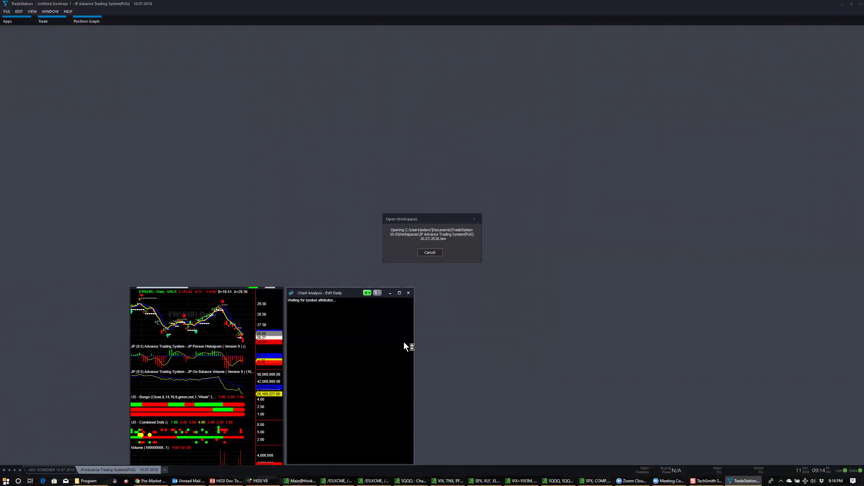
# Switch to HGSI, open the Designer, expand SmartGroups and list the securities of the HGSI TOP 50 group Most Recent 2018-10-11
pyautogui.click(260, 481)
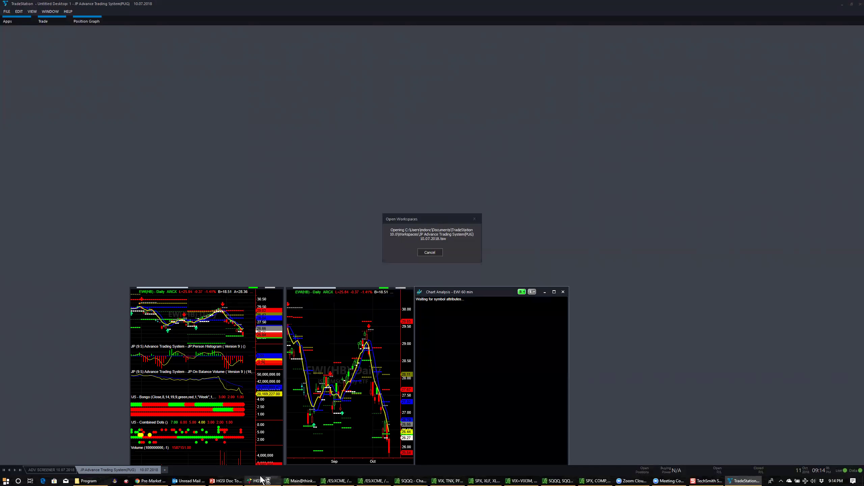
pyautogui.click(333, 20)
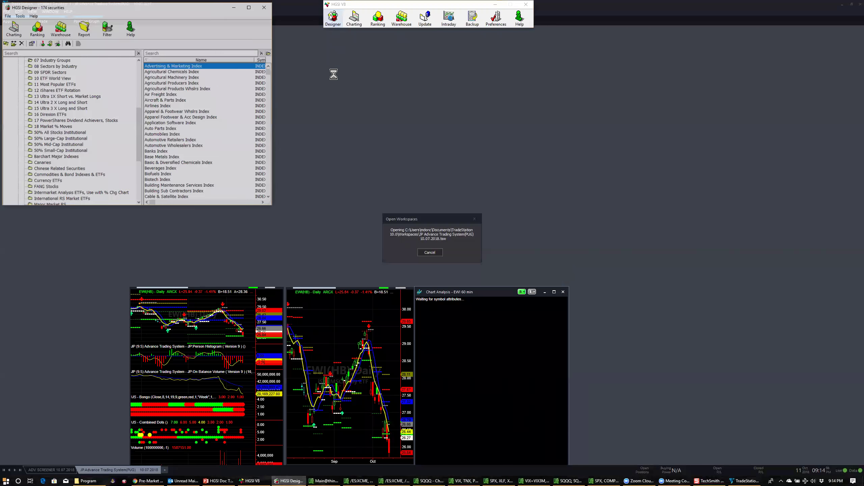
pyautogui.scroll(7, 24, 111)
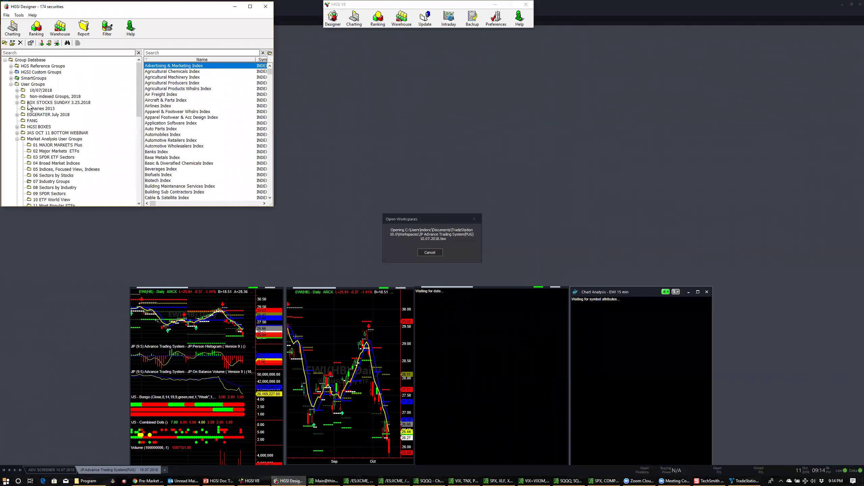
pyautogui.click(11, 72)
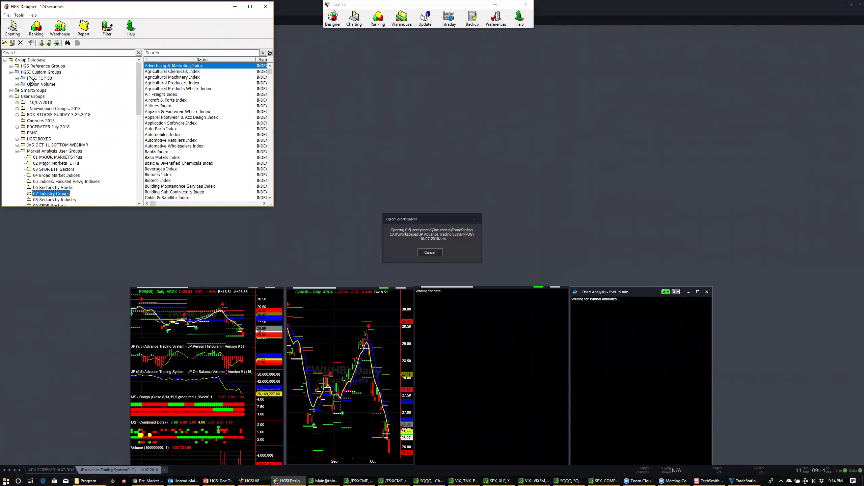
pyautogui.click(17, 79)
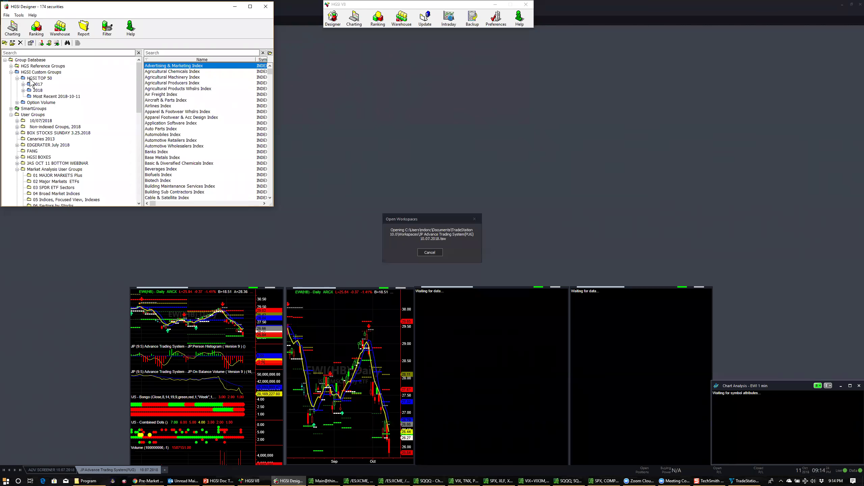
pyautogui.click(11, 109)
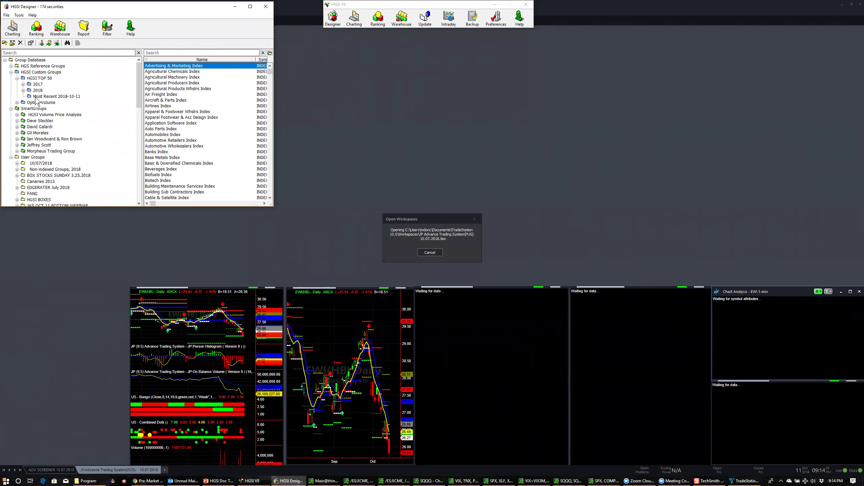
pyautogui.click(57, 96)
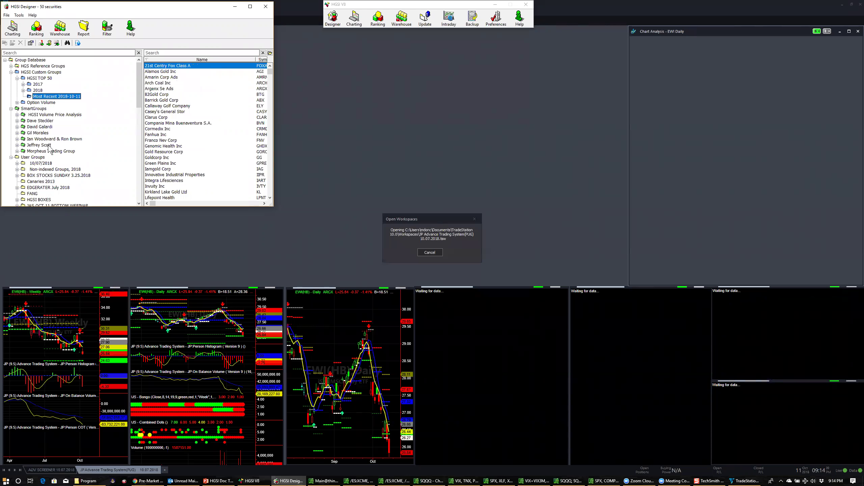
# Select the 10/11/18 3X Big Volume in Uptrend smart group and start a Group Inclusion Report
pyautogui.click(17, 146)
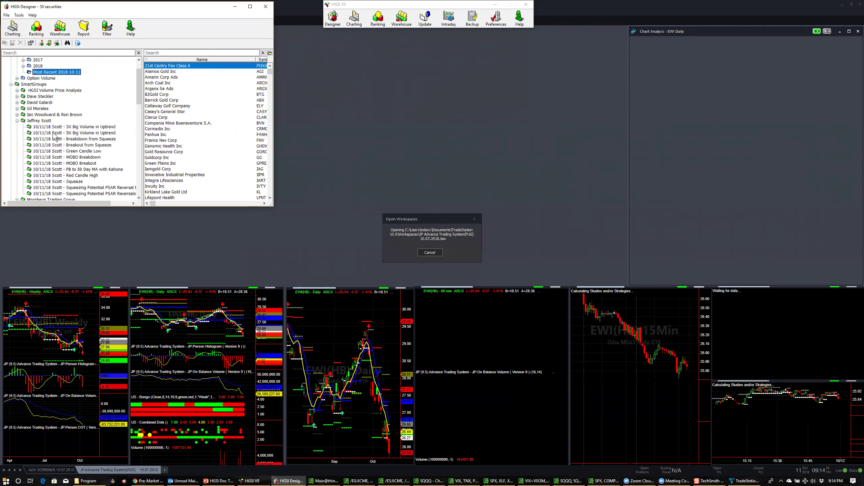
pyautogui.click(56, 127)
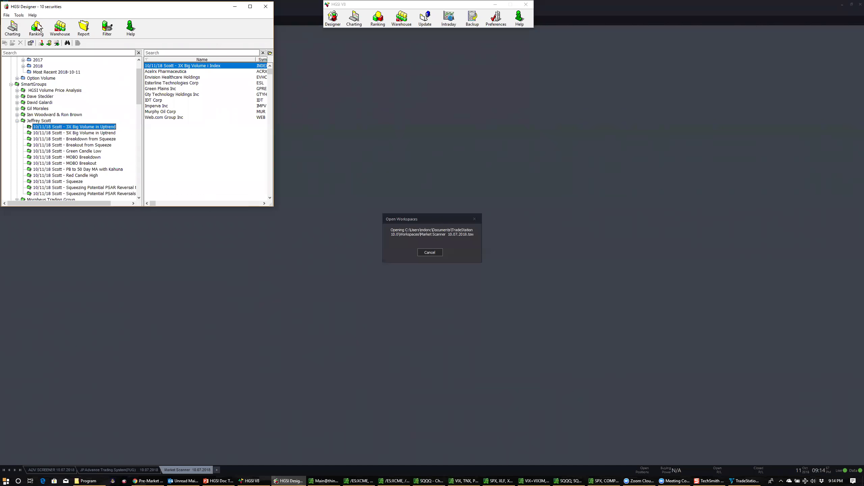
pyautogui.click(18, 14)
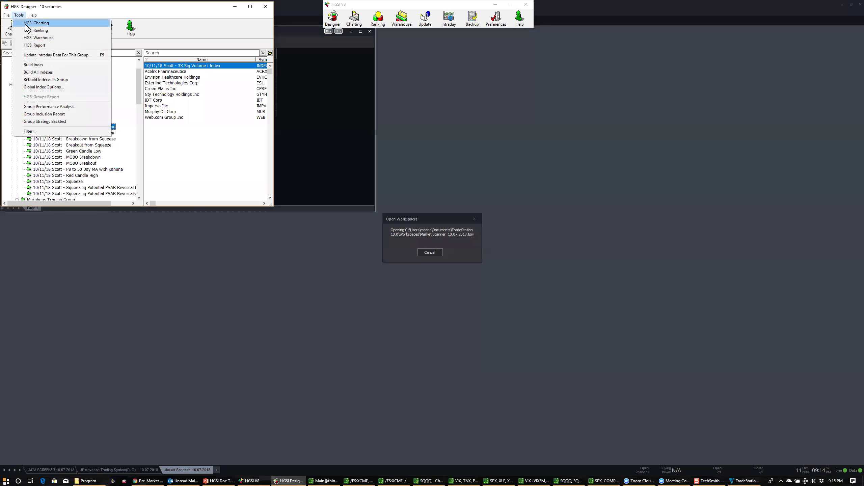
pyautogui.click(51, 114)
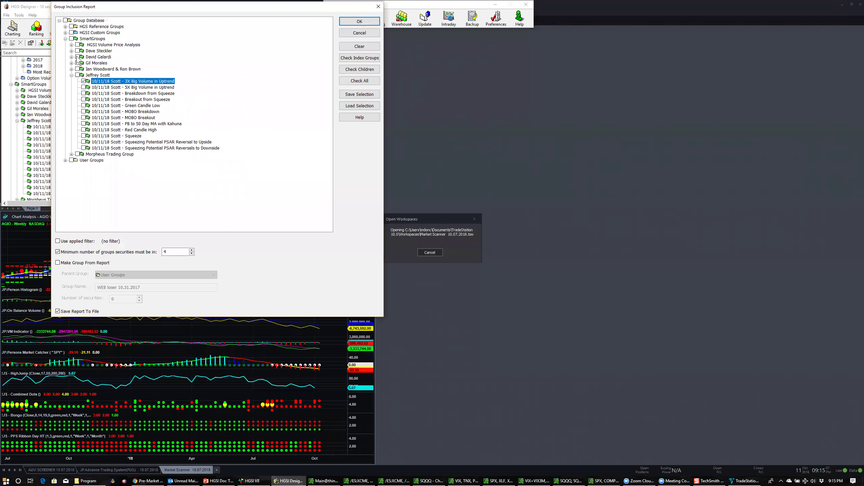
# Include the sibling smart groups in the report, from 5X Big Volume in Uptrend through Squeezing Potential PSAR Reversal to Upside
pyautogui.click(83, 87)
pyautogui.click(83, 93)
pyautogui.click(84, 99)
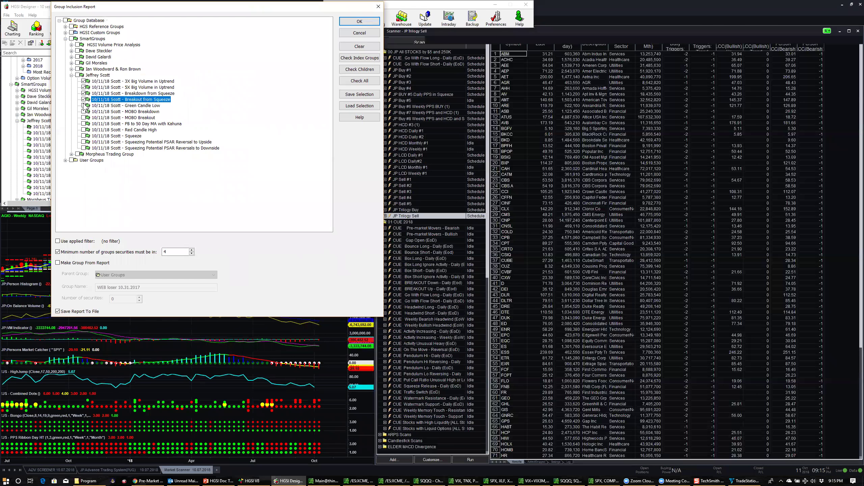
pyautogui.click(84, 106)
pyautogui.click(83, 112)
pyautogui.click(83, 118)
pyautogui.click(83, 124)
pyautogui.click(83, 130)
pyautogui.click(83, 136)
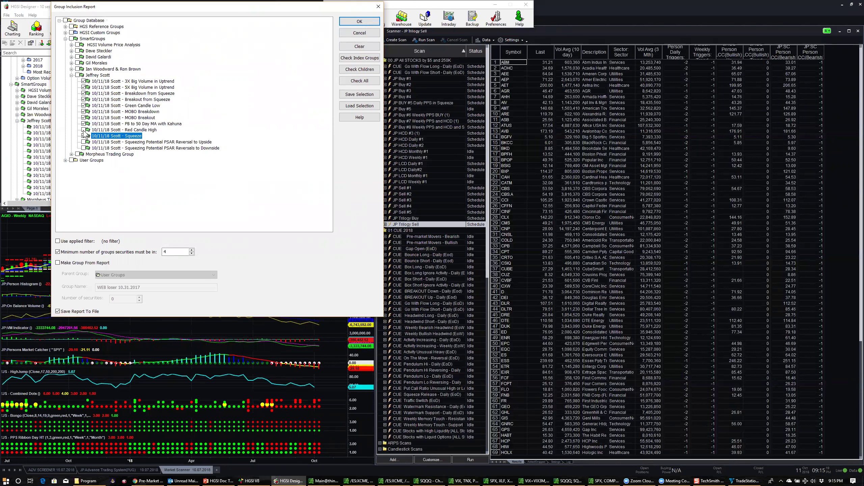
pyautogui.click(83, 130)
pyautogui.click(84, 142)
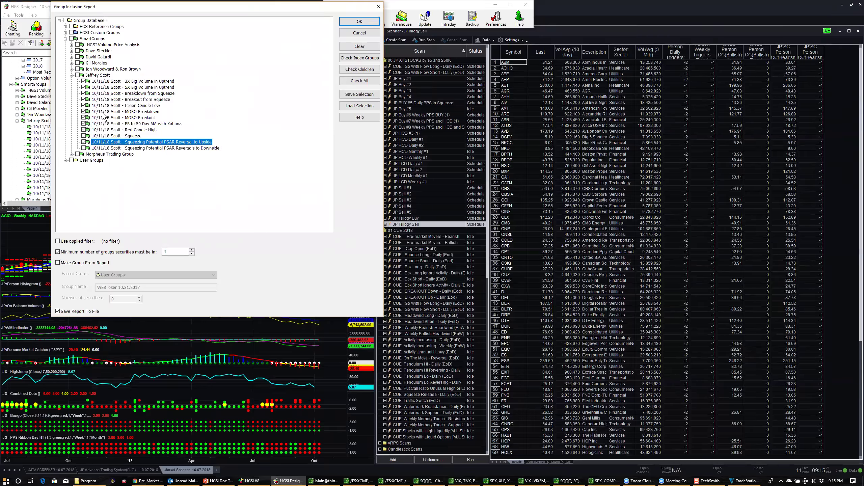
# Exclude the Red Candle High and MOBO Breakdown groups, then run the report and save it to the desktop as test
pyautogui.click(83, 130)
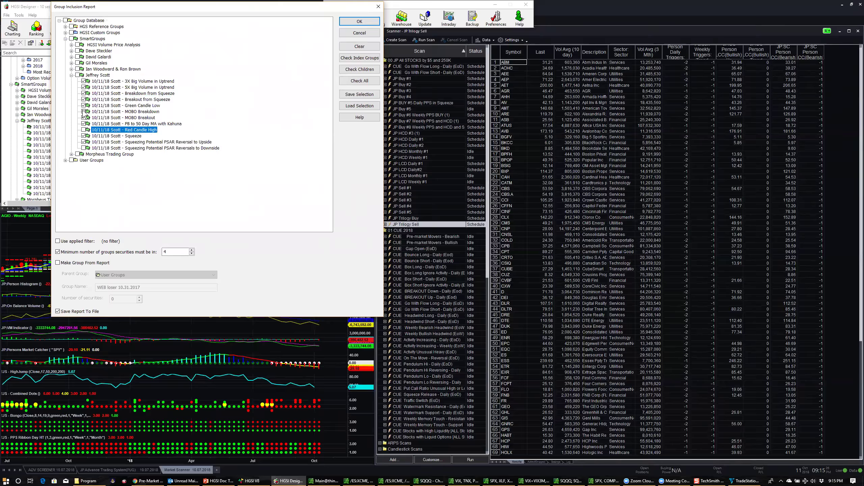
pyautogui.click(84, 112)
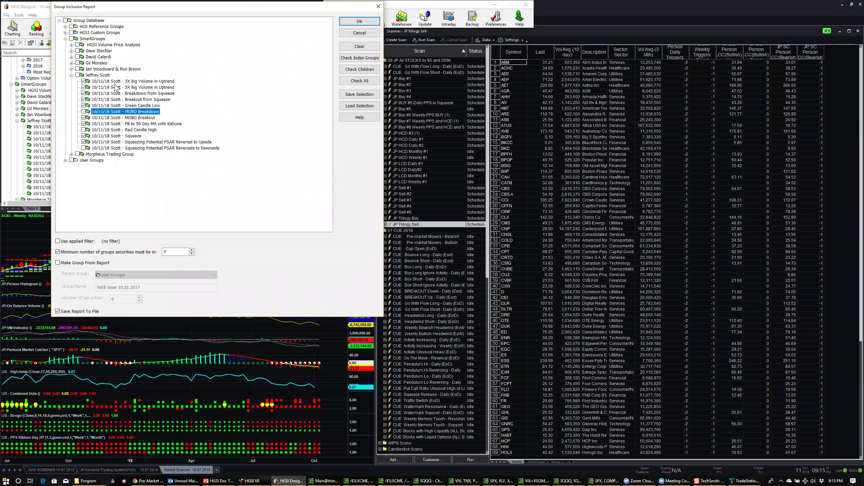
pyautogui.click(346, 22)
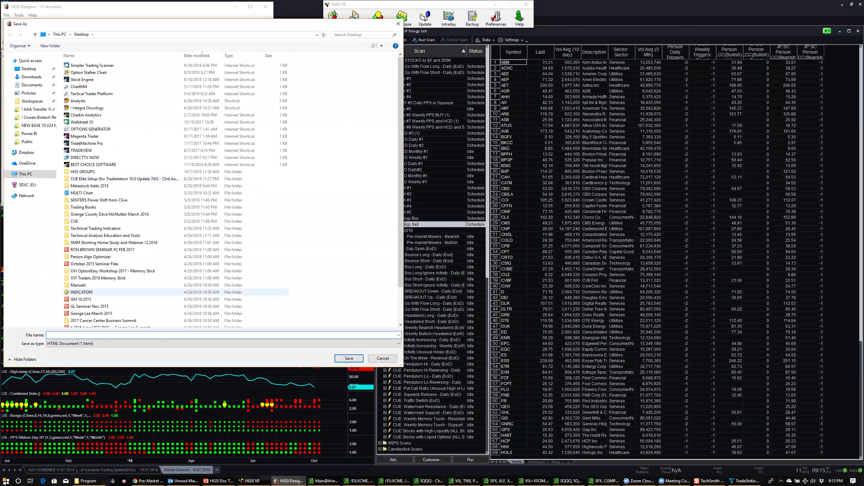
pyautogui.write('test')
pyautogui.press('Return')
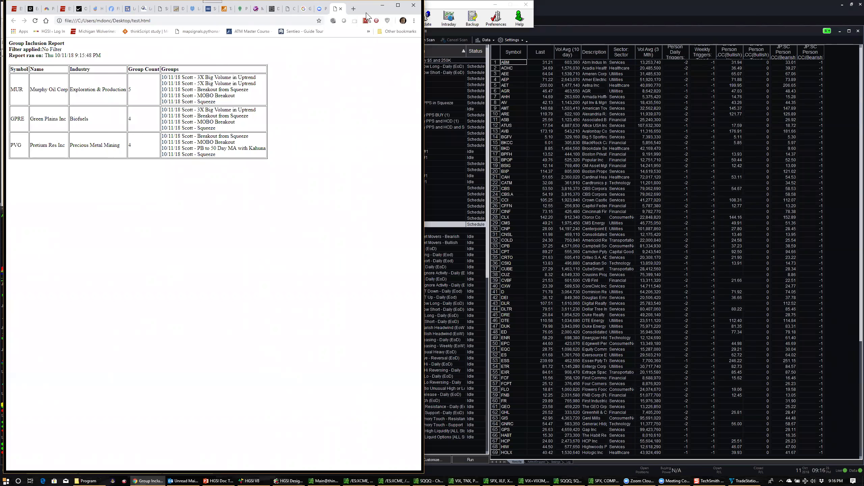
# Return to the HGSI Designer, collapse the open author folder in SmartGroups and expand the three author folders above it
pyautogui.hotkey('alt', 'Tab')
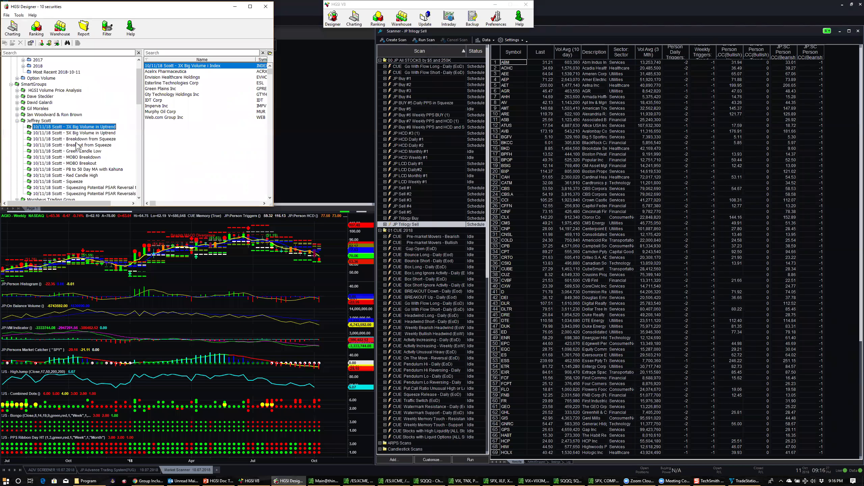
pyautogui.scroll(-3, 58, 145)
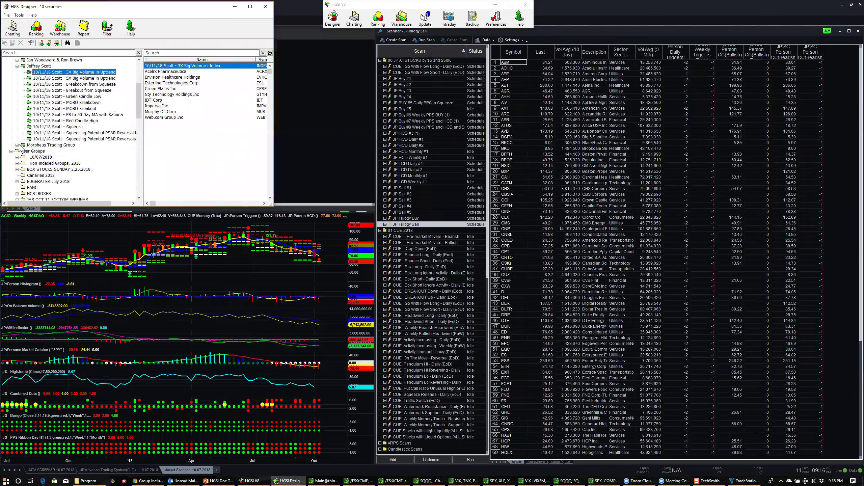
pyautogui.scroll(2, 22, 124)
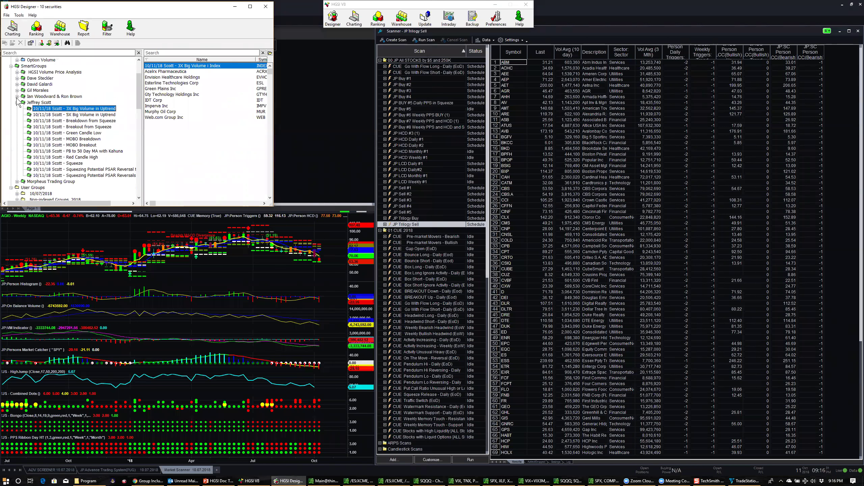
pyautogui.click(17, 103)
pyautogui.click(16, 115)
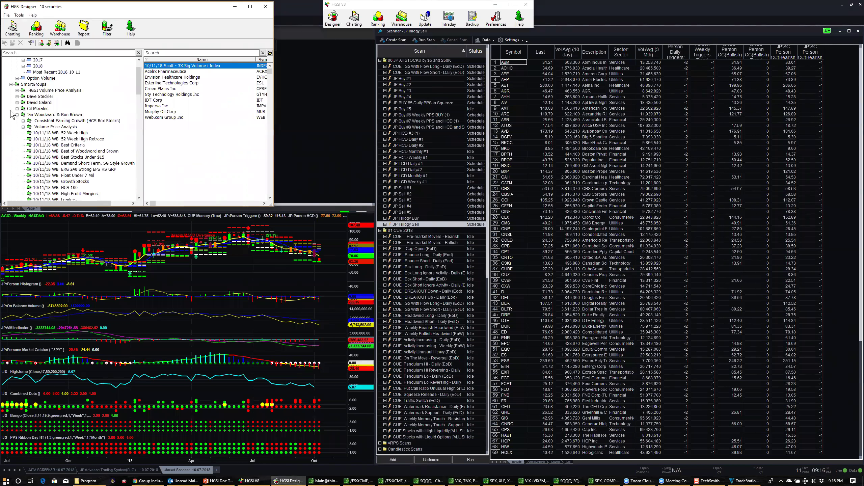
pyautogui.click(17, 103)
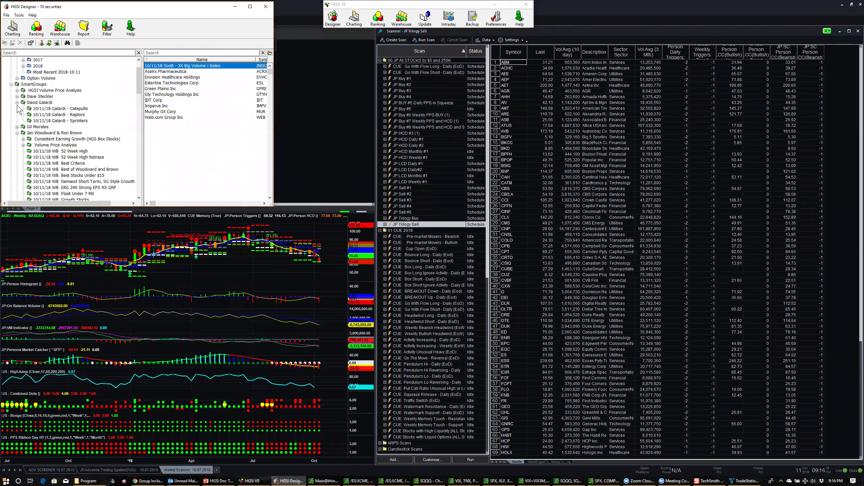
pyautogui.click(17, 127)
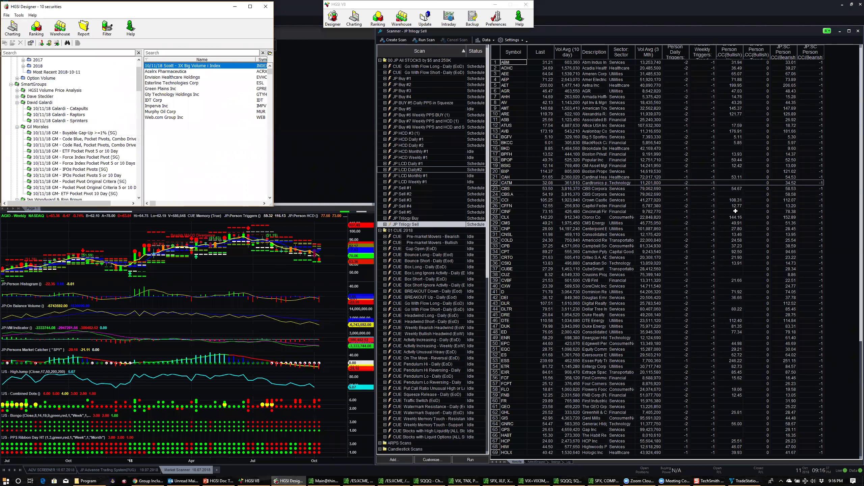